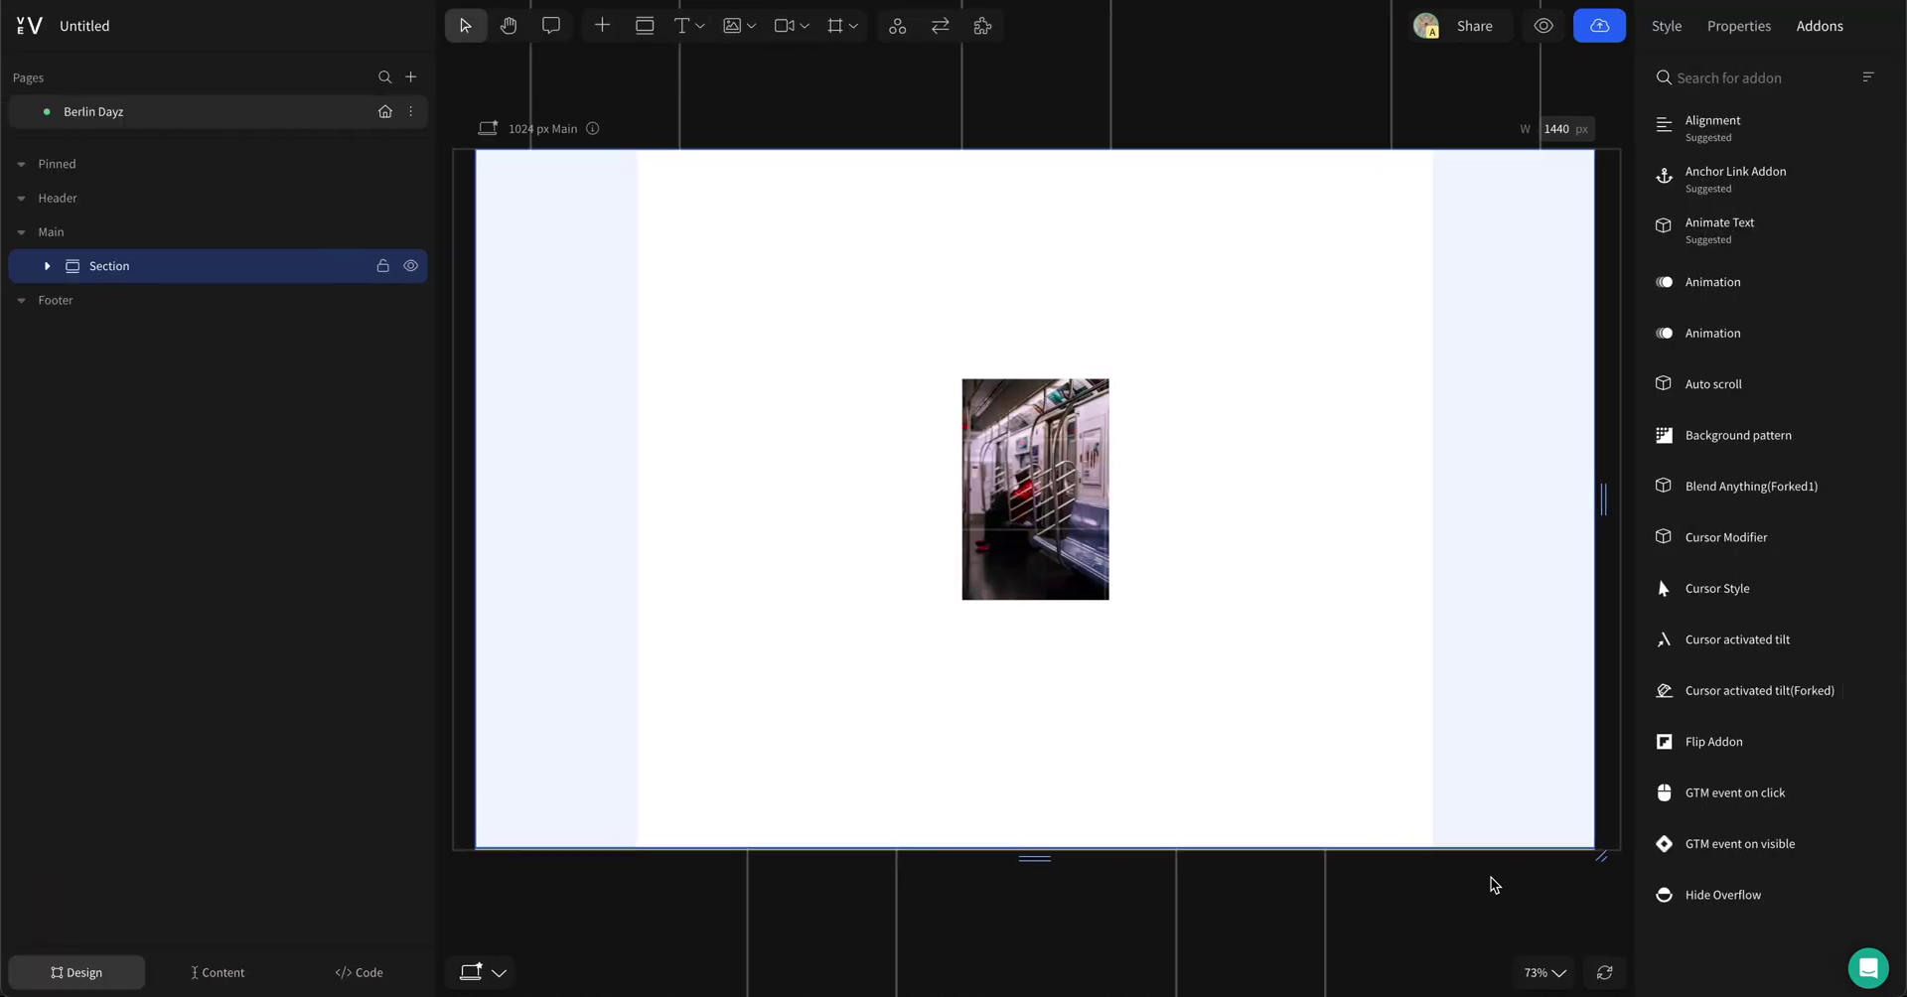
# Step: Insert Image (16) from the project images into the section and size it 189 × 285 px
pyautogui.click(945, 633)
pyautogui.click(920, 383)
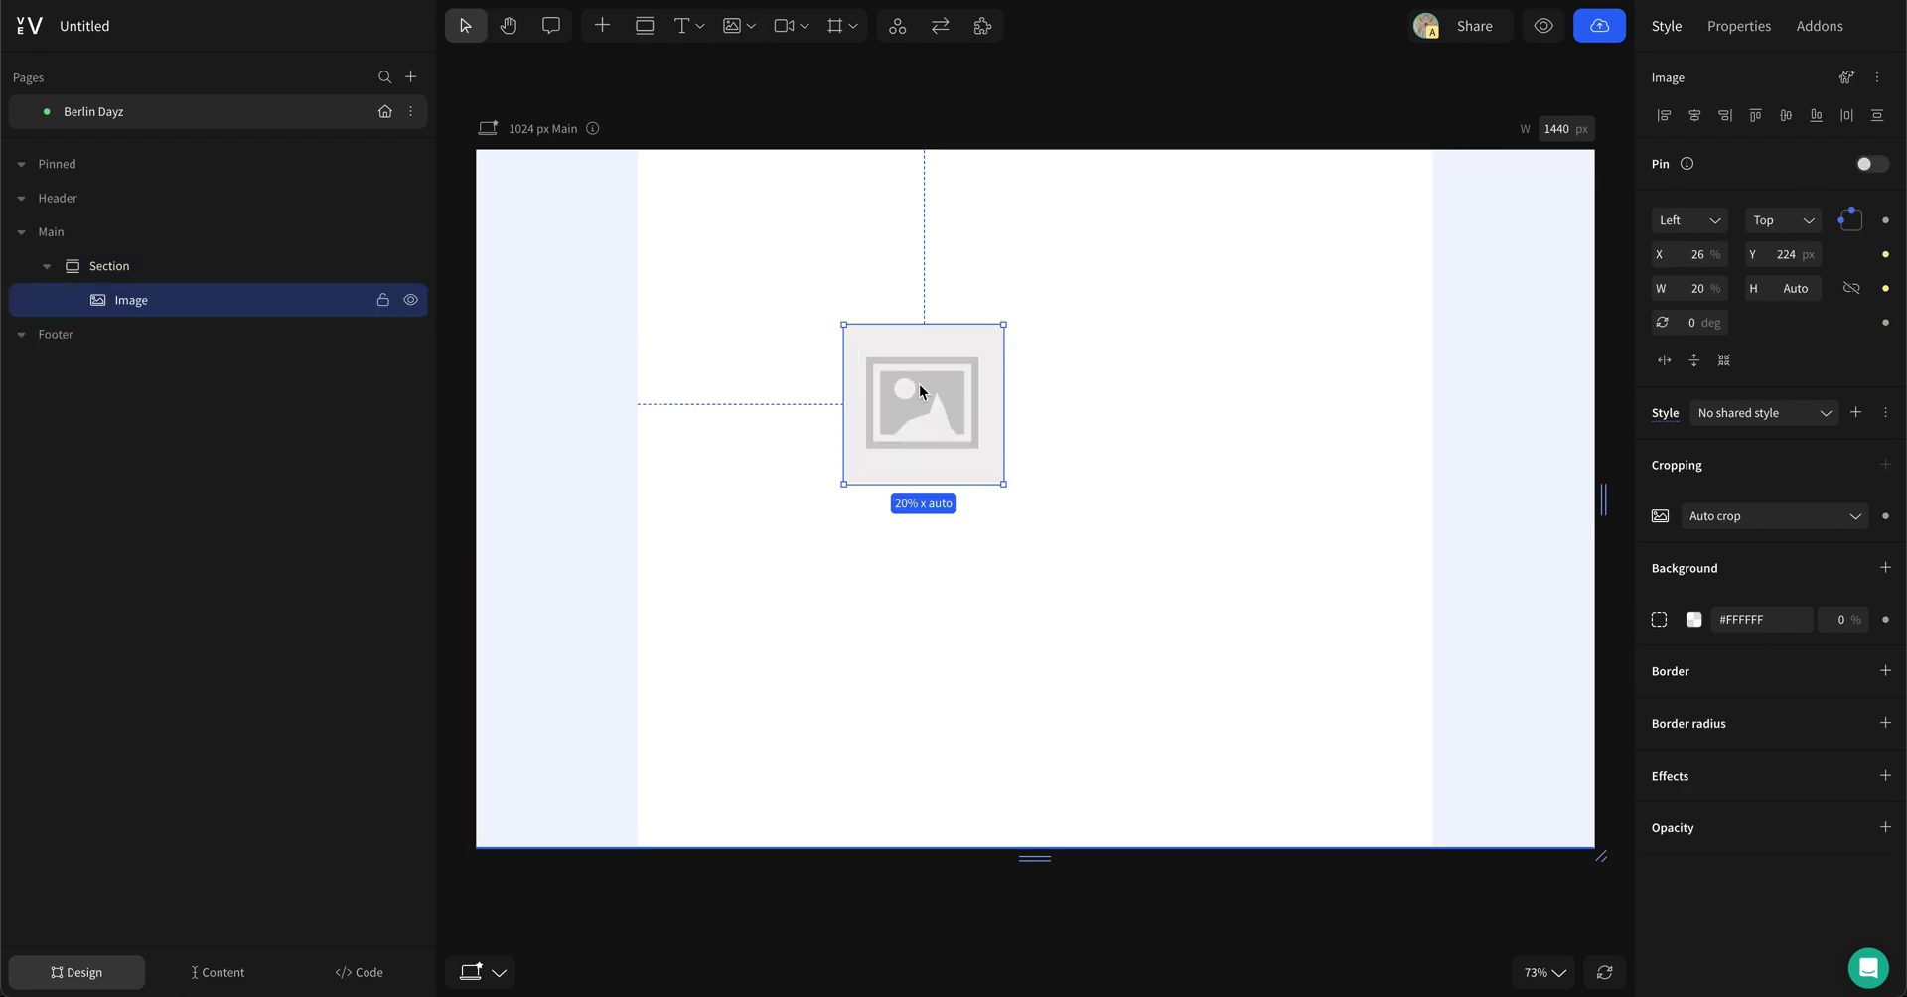
pyautogui.scroll(-5, 734, 362)
pyautogui.scroll(-3, 735, 369)
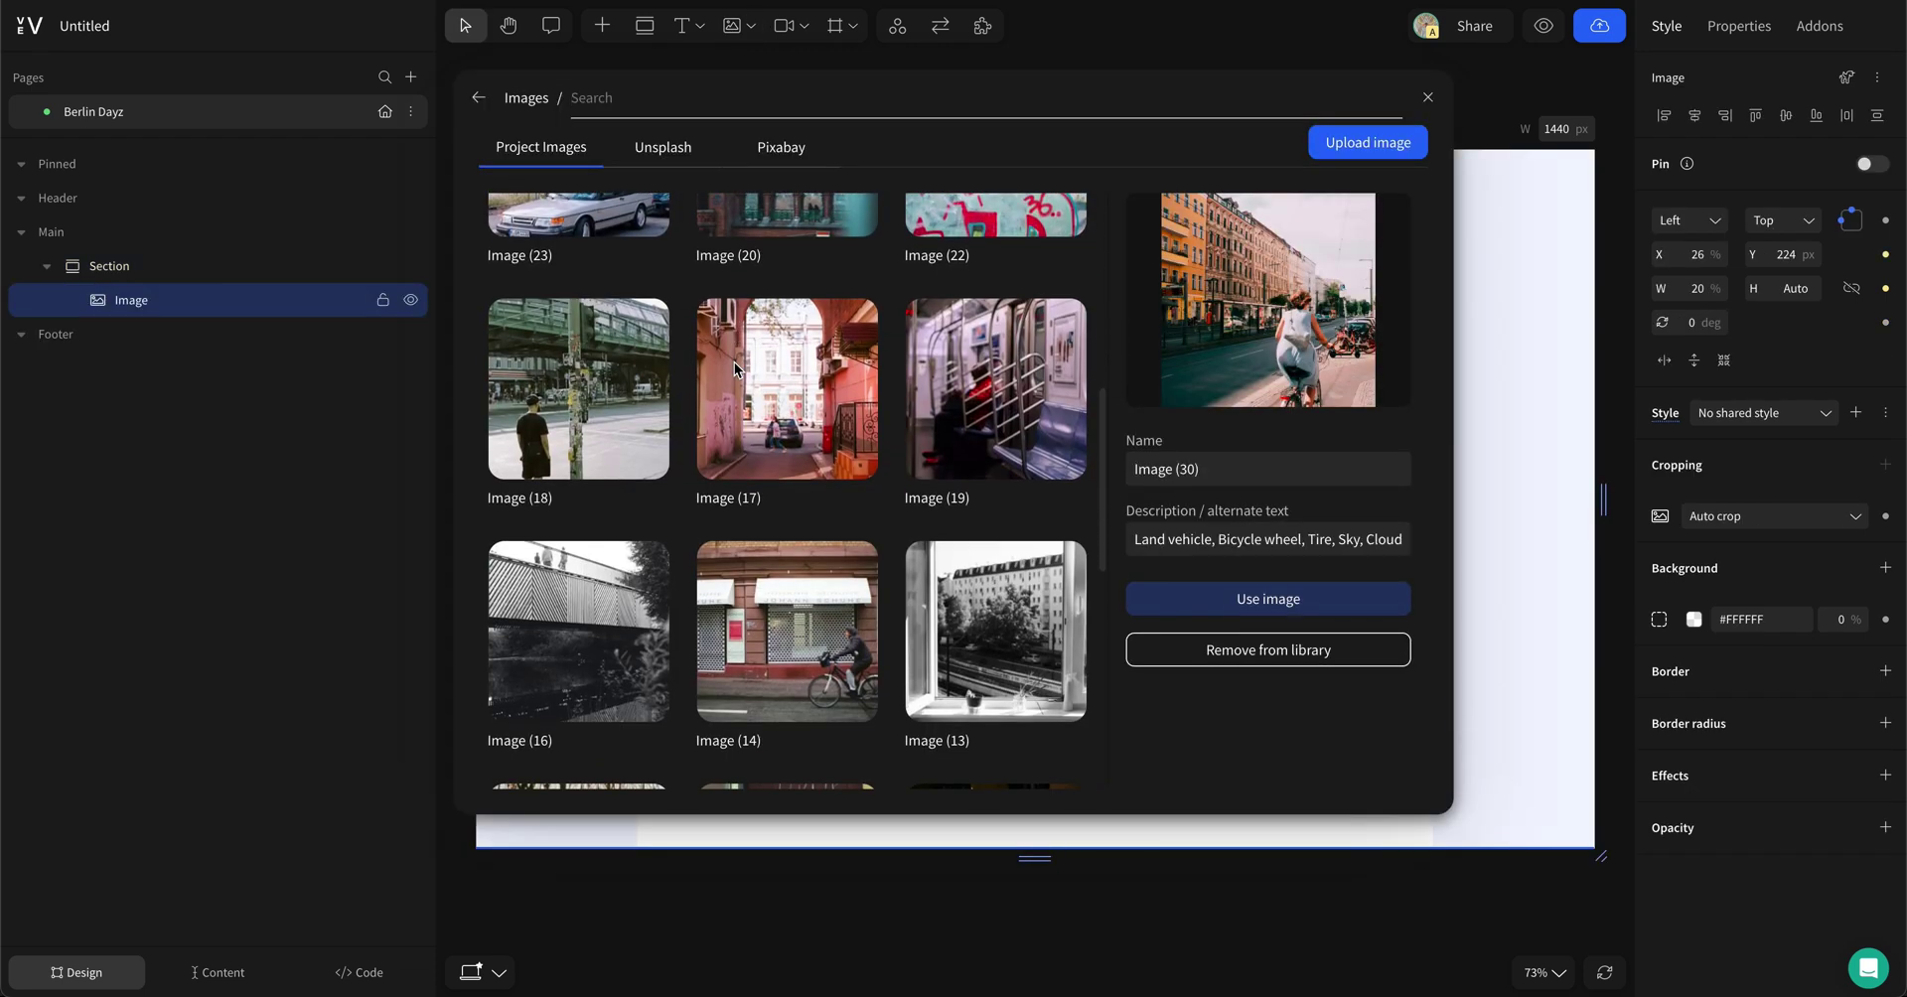
pyautogui.click(596, 489)
pyautogui.click(1245, 596)
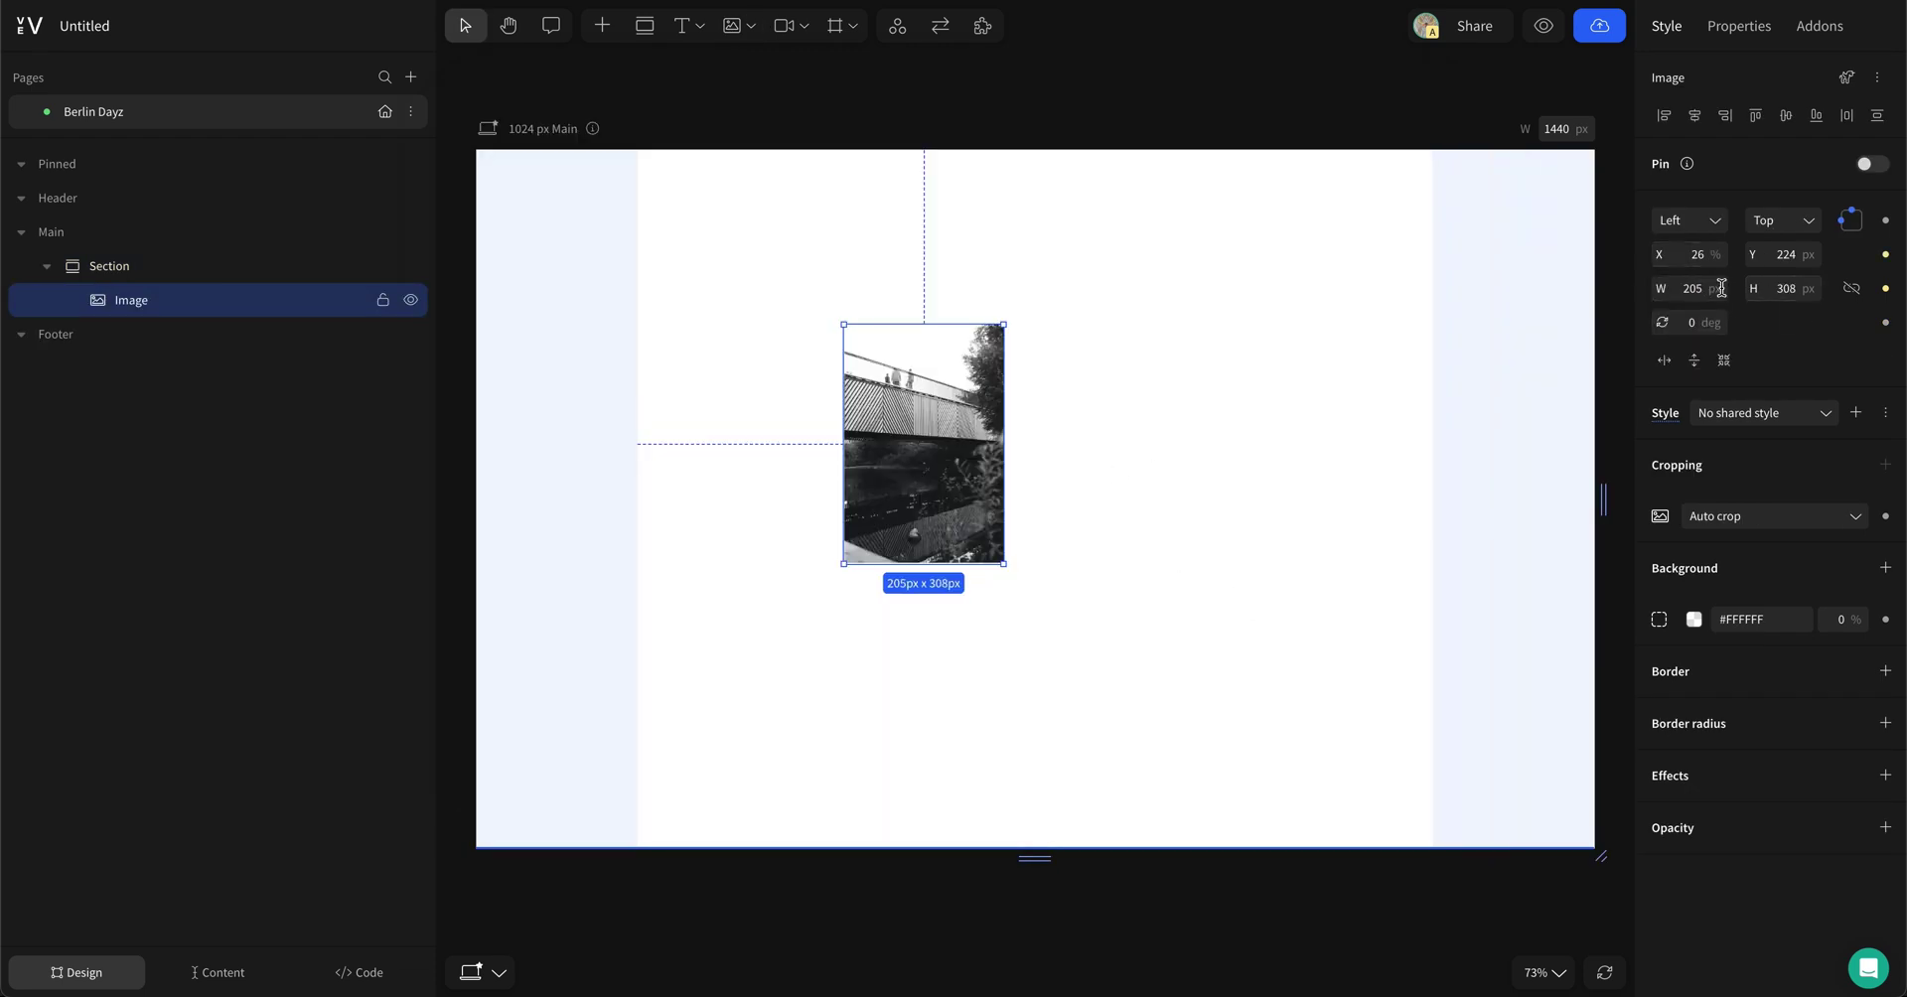
pyautogui.write('189')
pyautogui.write('285')
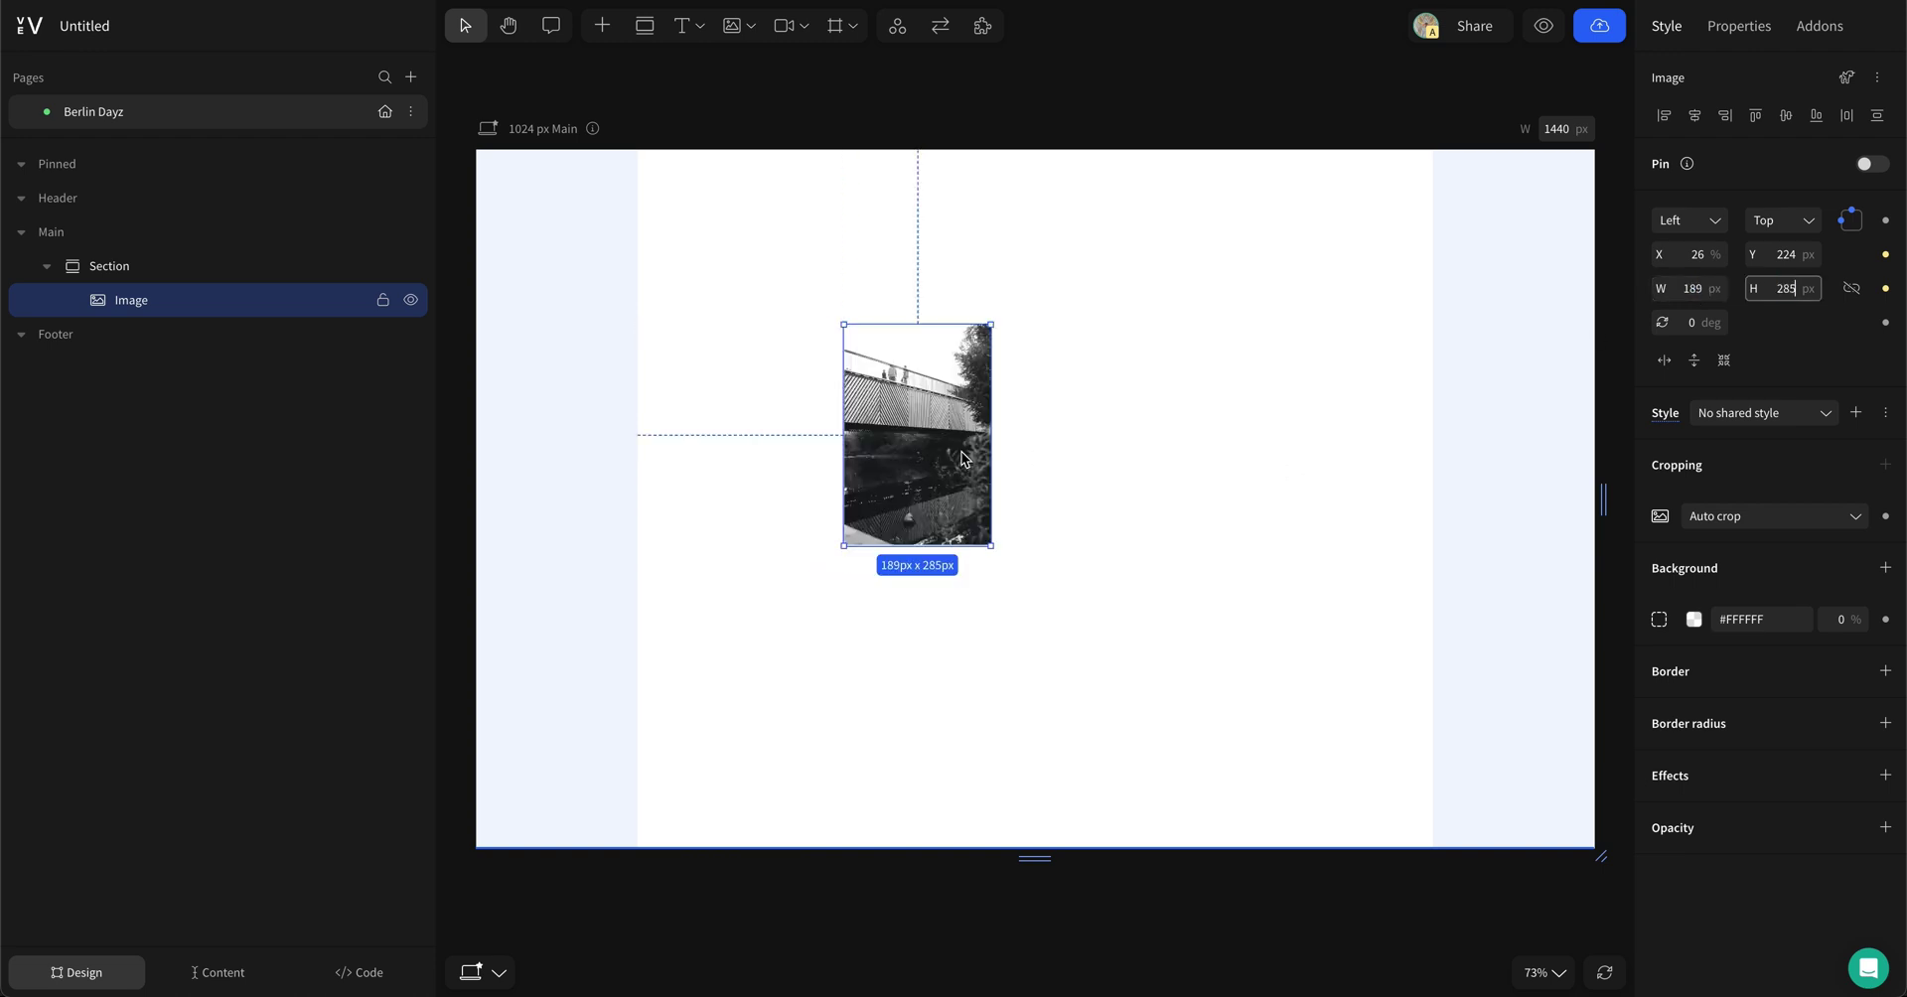
# Step: Move the image to the section's left side, add a copy below it, and replace the copy's picture with Image (20)
pyautogui.moveTo(960, 459); pyautogui.dragTo(755, 748)
pyautogui.doubleClick(759, 515)
pyautogui.scroll(-10, 751, 502)
pyautogui.click(782, 608)
pyautogui.click(1245, 598)
# Step: Replace the third stacked copy's picture with Image (15) from the project images
pyautogui.doubleClick(755, 748)
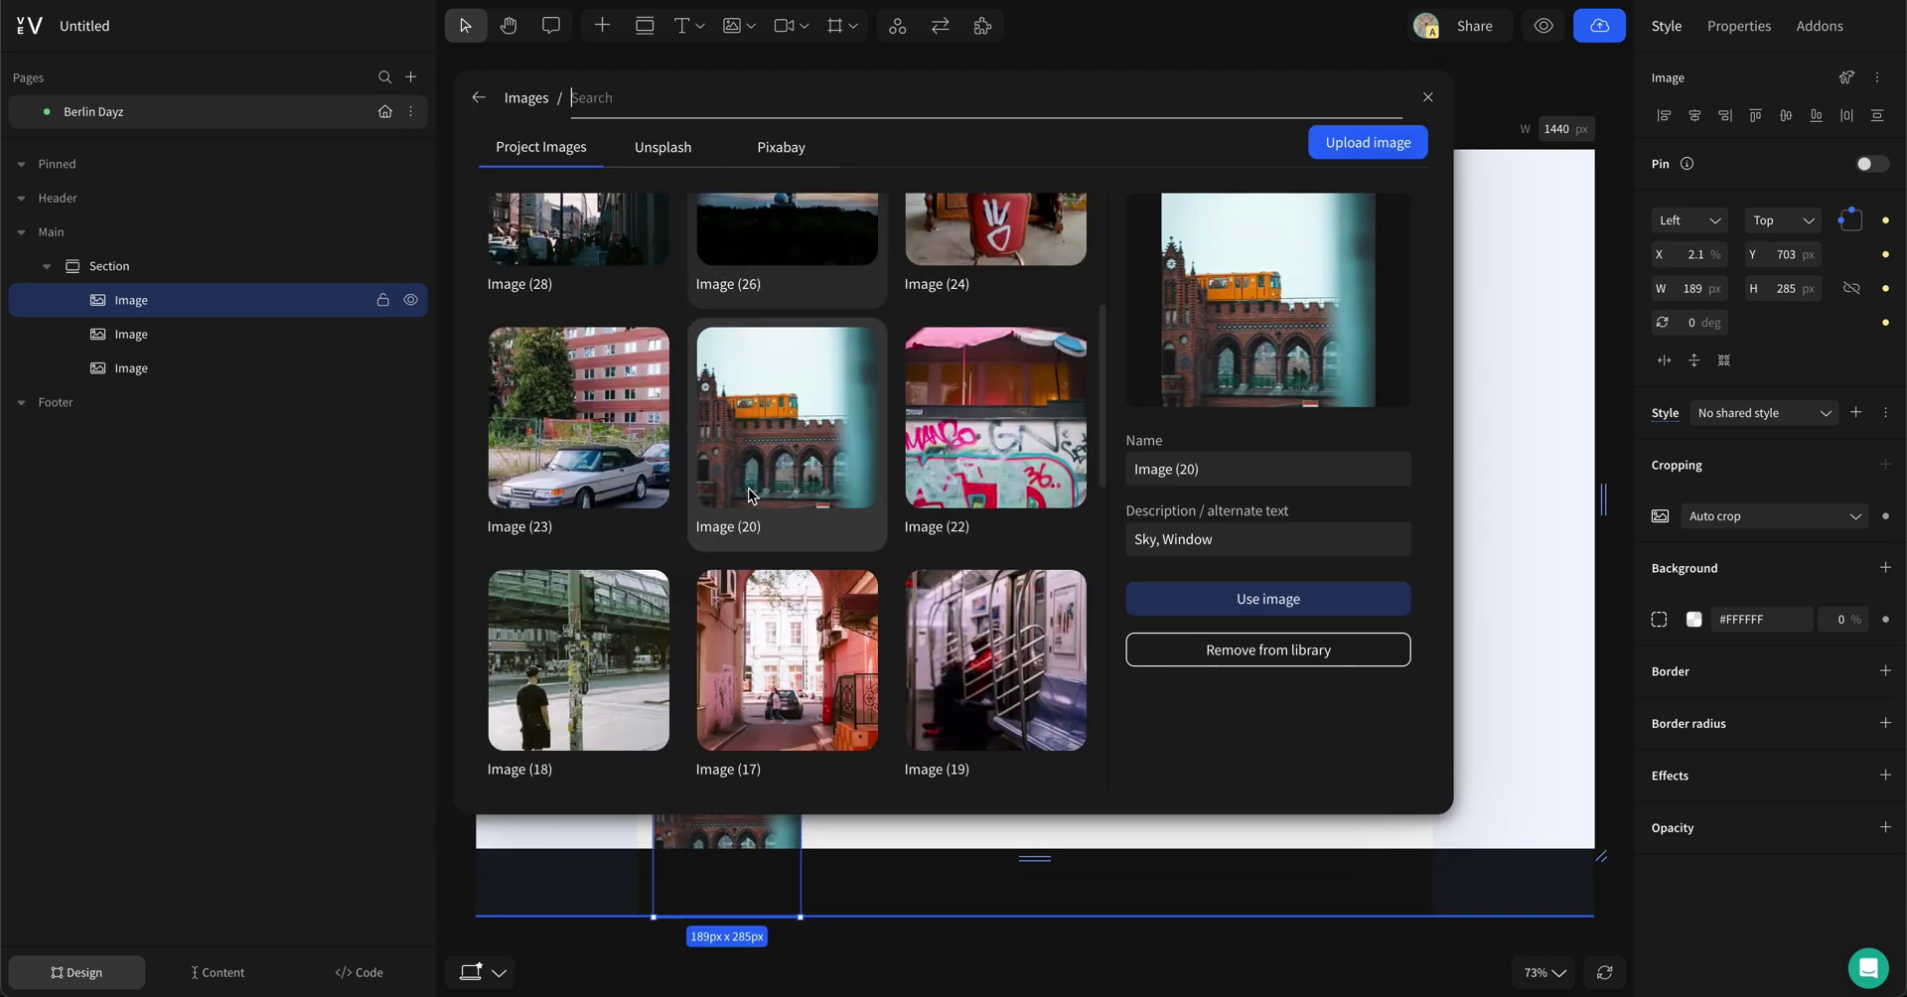
pyautogui.scroll(-10, 749, 497)
pyautogui.click(592, 526)
pyautogui.click(1252, 599)
# Step: Add a fourth copy below the forest image and replace its picture with Image (4)
pyautogui.scroll(-3, 775, 608)
pyautogui.moveTo(747, 558); pyautogui.dragTo(767, 839)
pyautogui.doubleClick(768, 839)
pyautogui.scroll(5, 692, 544)
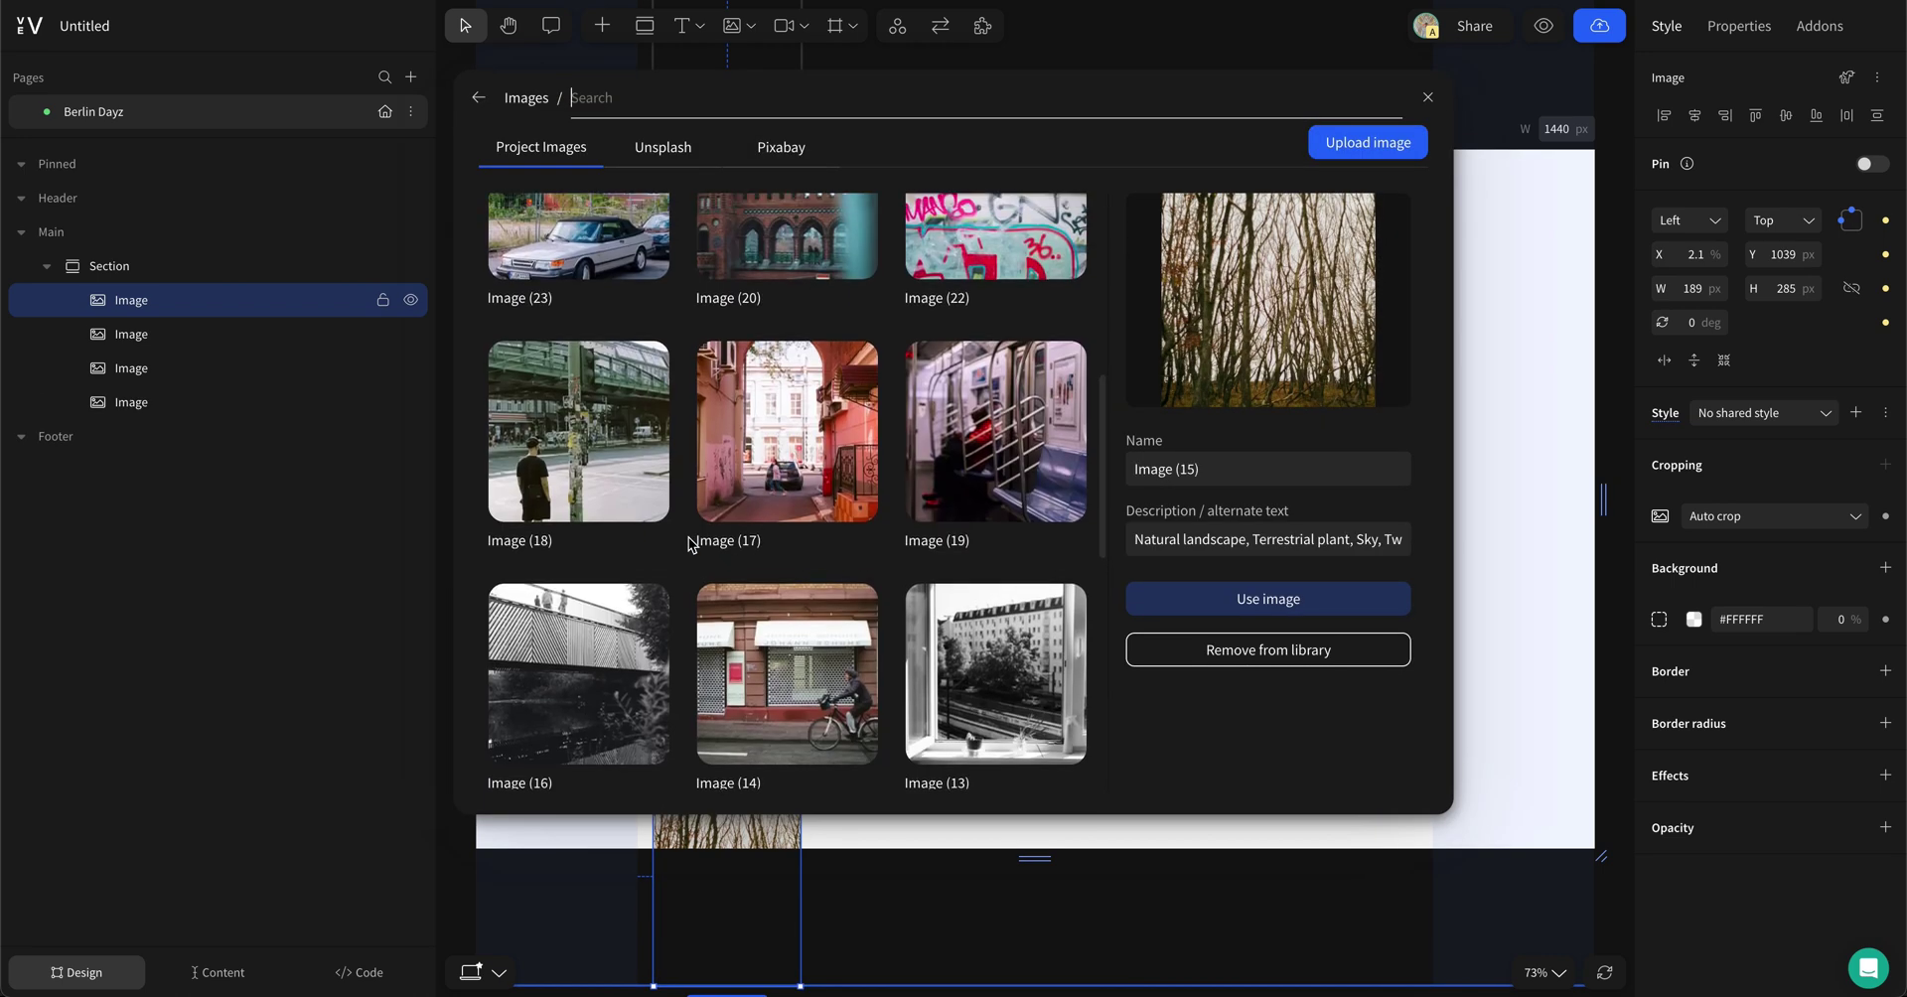
pyautogui.scroll(-10, 692, 545)
pyautogui.click(576, 675)
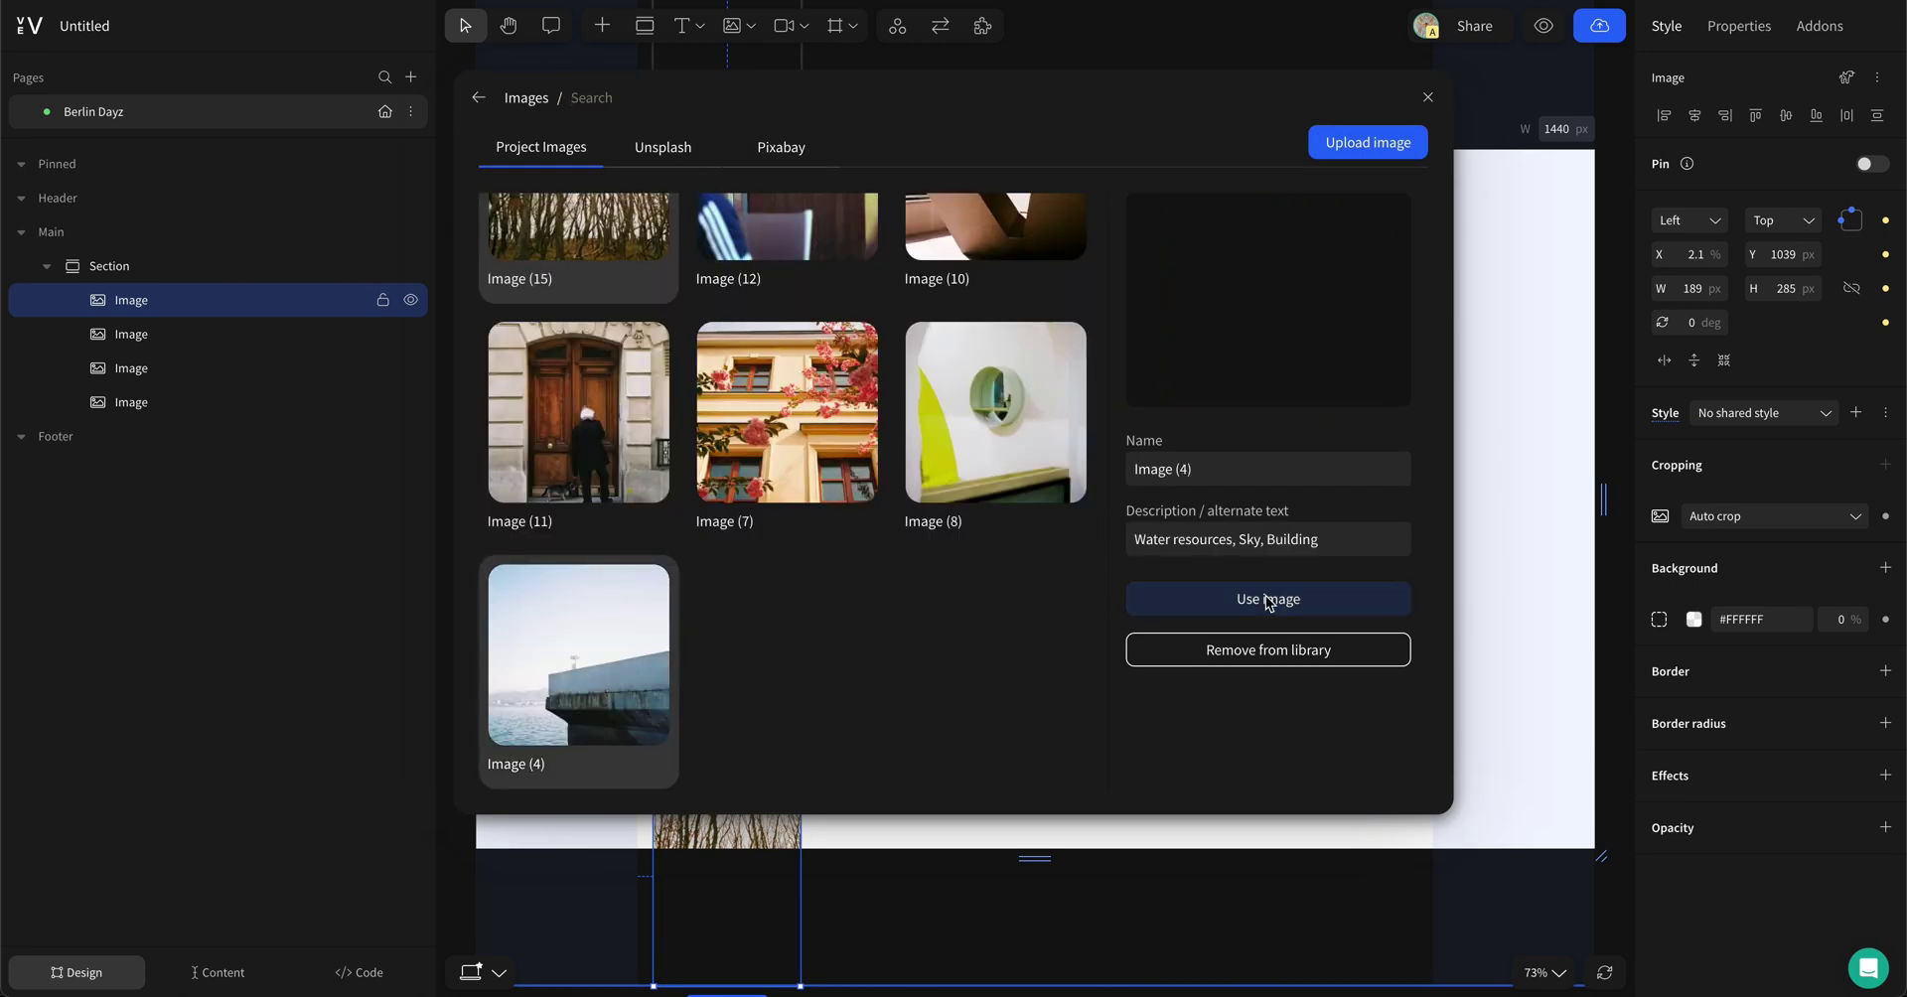
pyautogui.click(1268, 598)
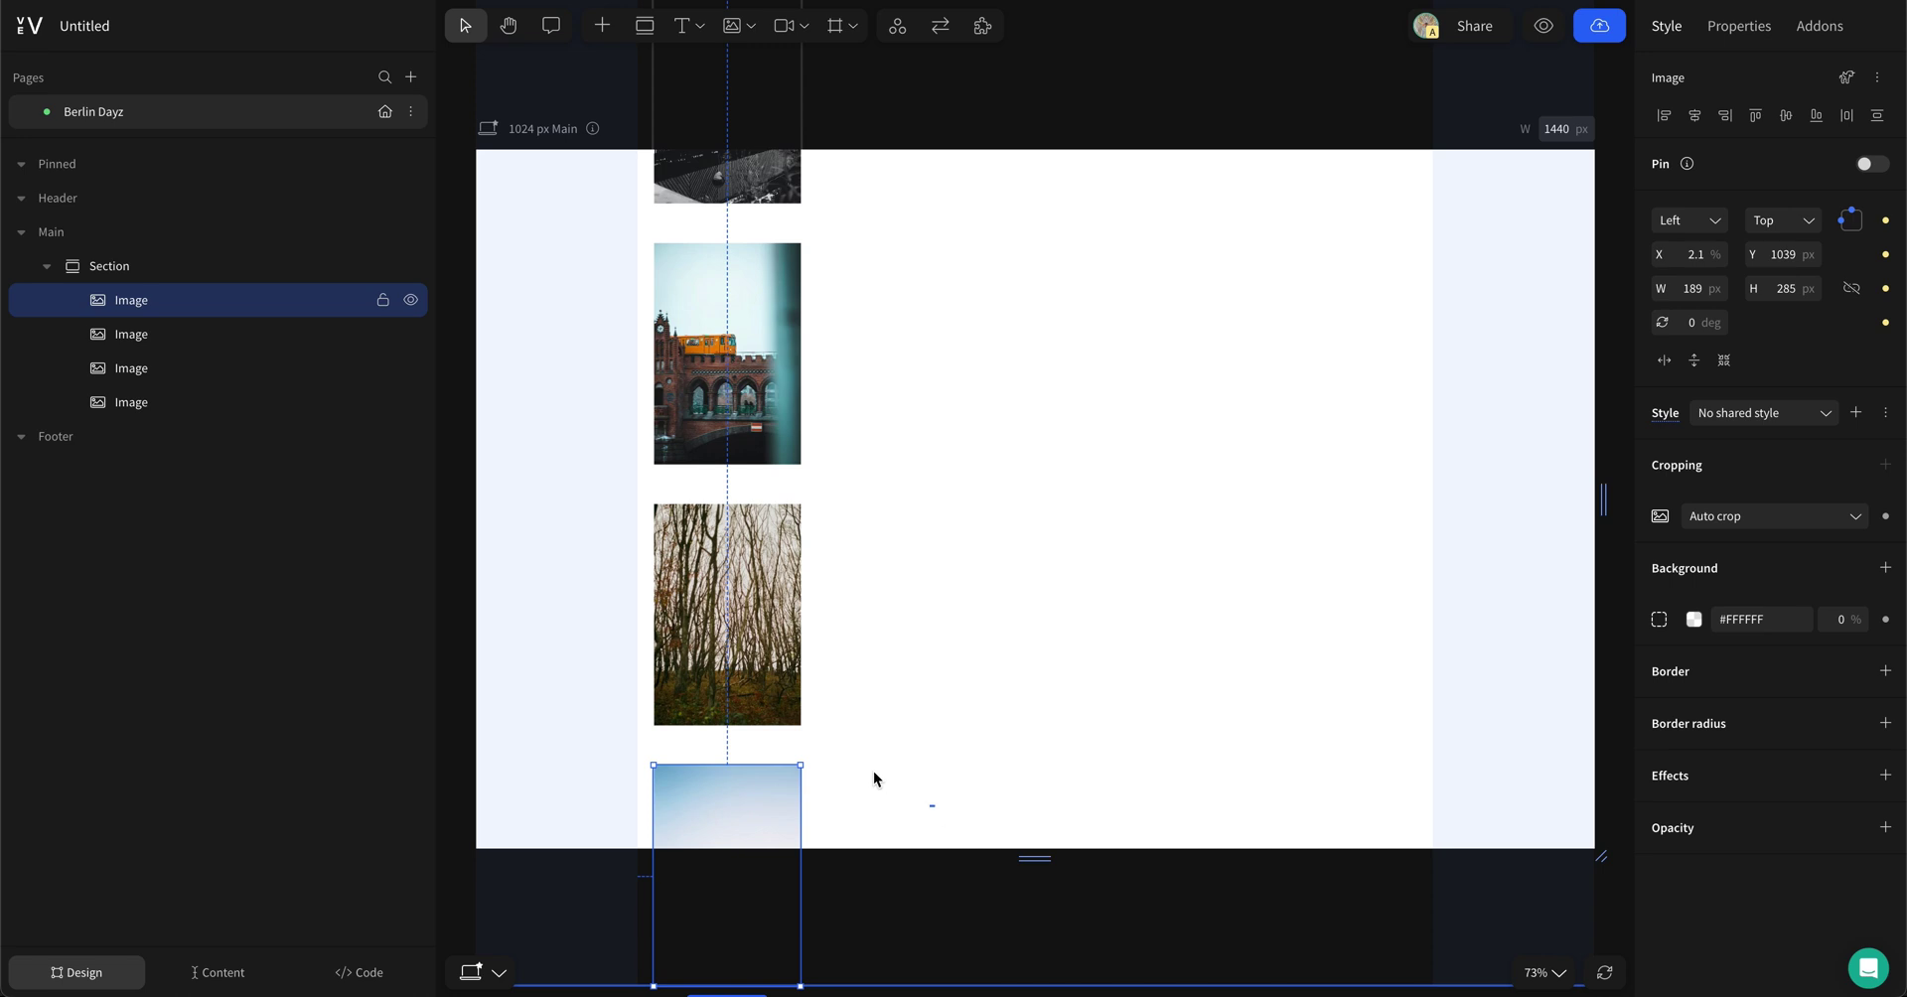
# Step: Select all four stacked images, group them into one frame, and move the frame upward
pyautogui.moveTo(935, 813); pyautogui.dragTo(733, 377)
pyautogui.scroll(4, 688, 205)
pyautogui.rightClick(733, 377)
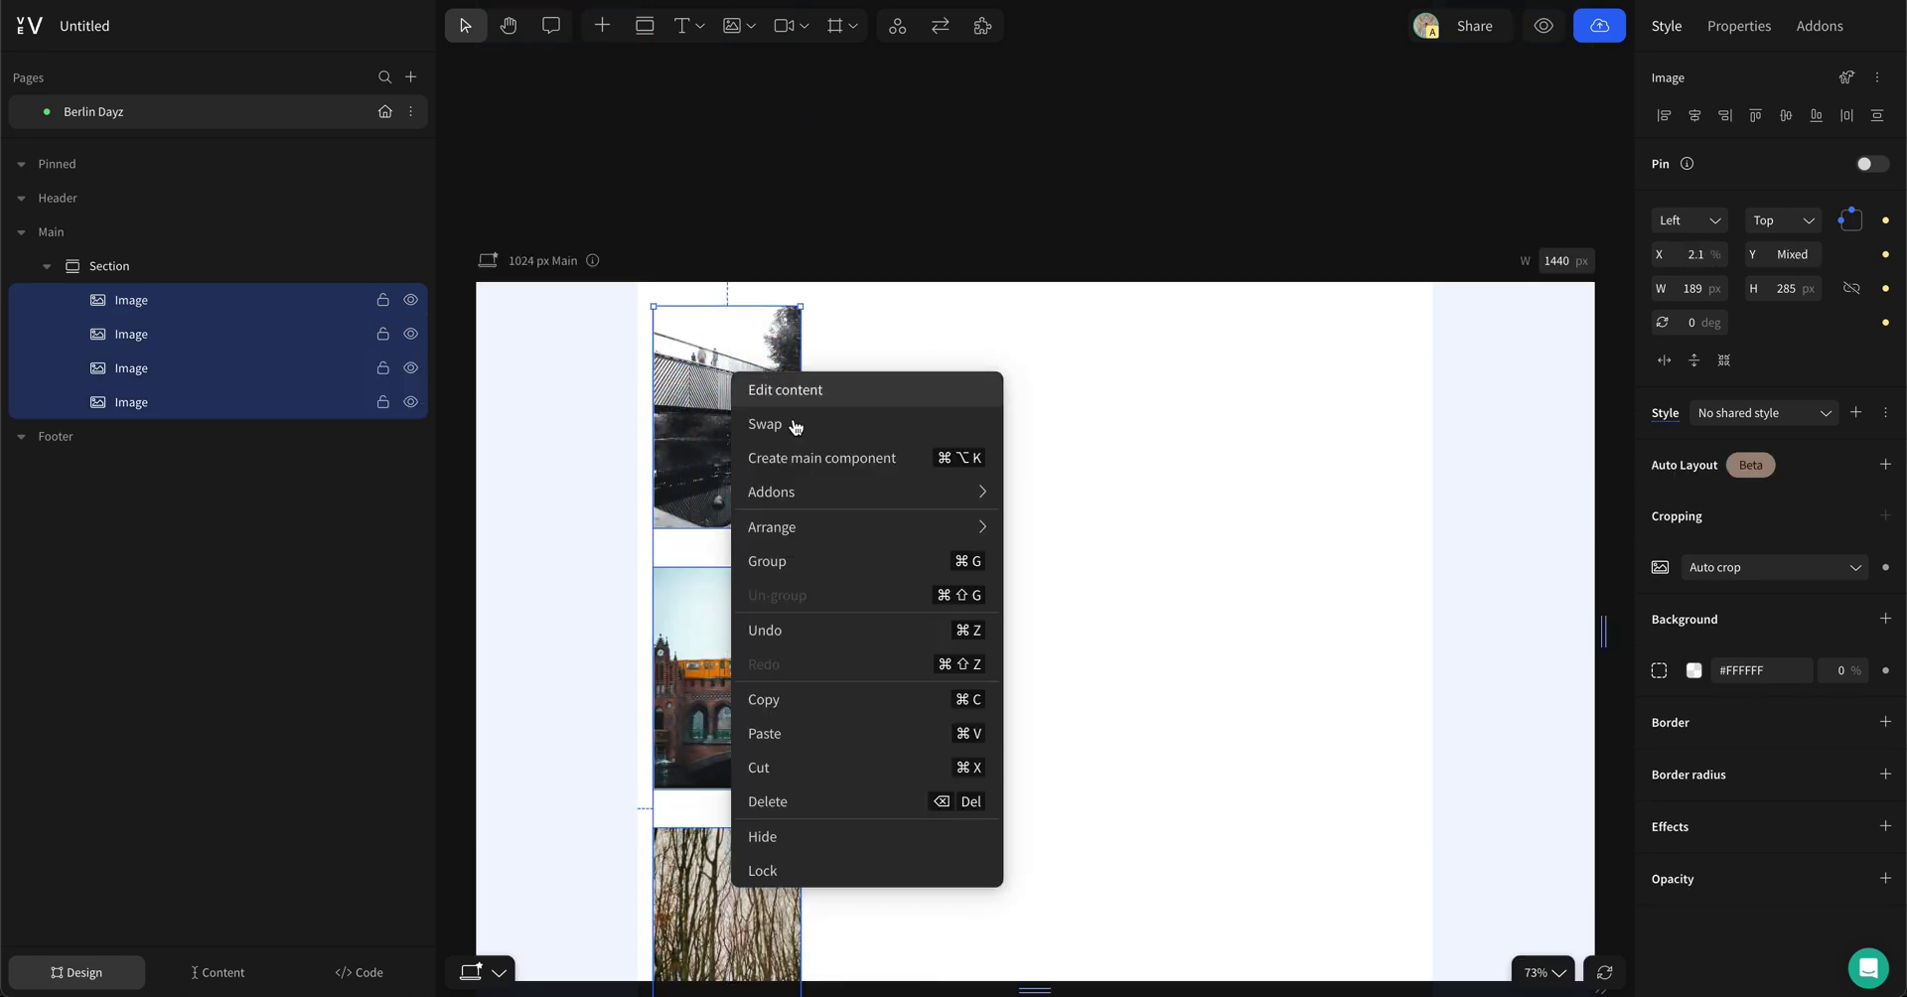
pyautogui.click(816, 576)
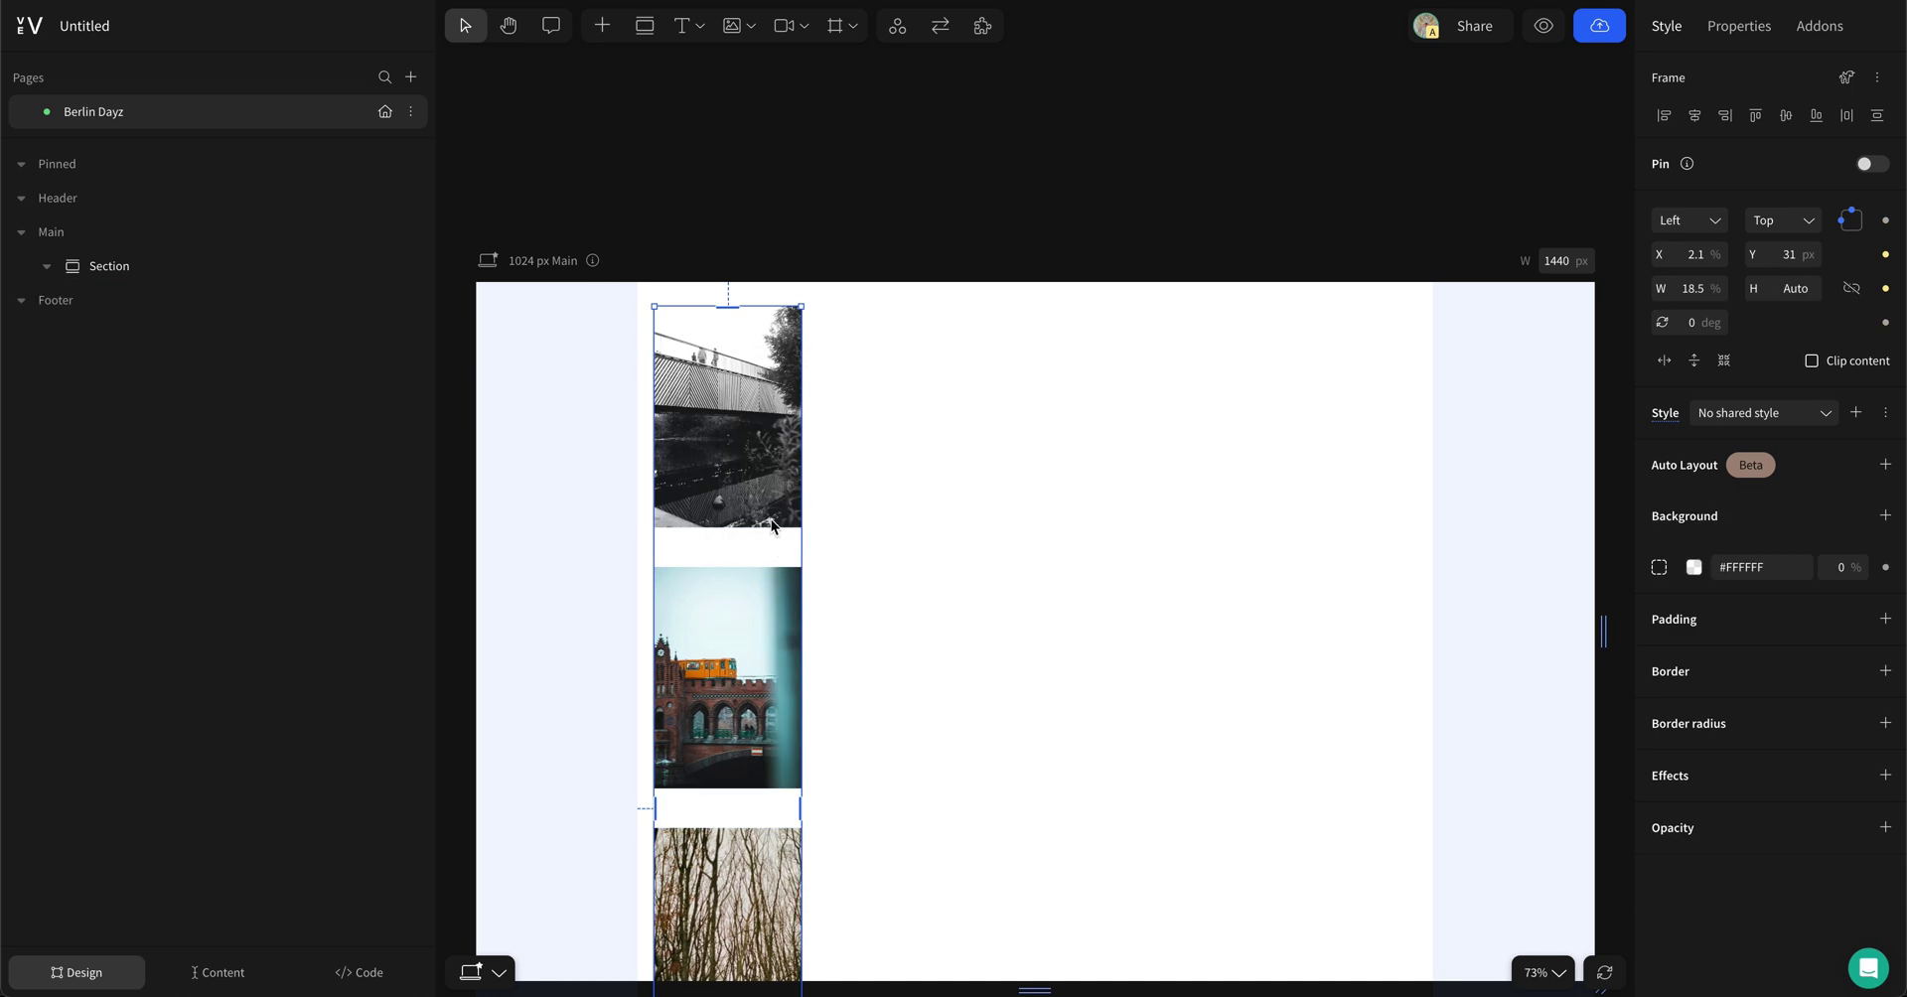
pyautogui.moveTo(767, 522); pyautogui.dragTo(755, 408)
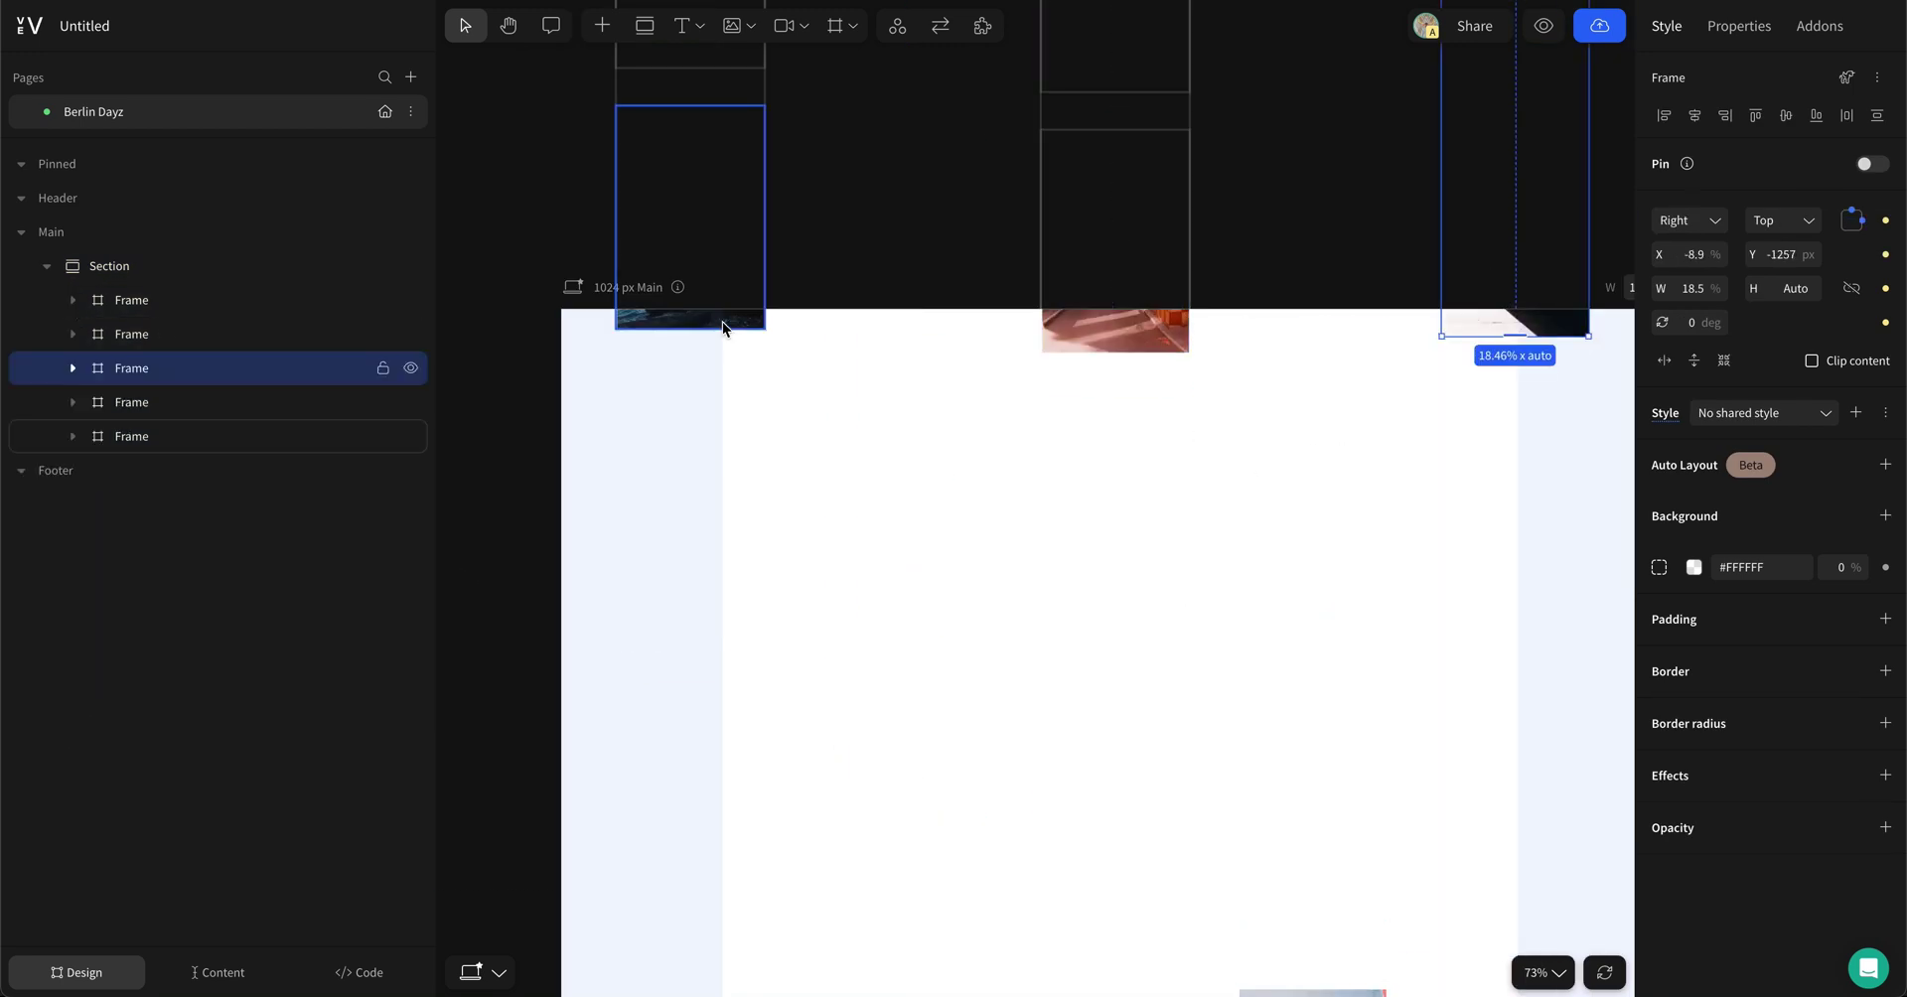
# Step: Attach the Animation addon to the leftmost image frame above the section
pyautogui.click(730, 324)
pyautogui.rightClick(729, 323)
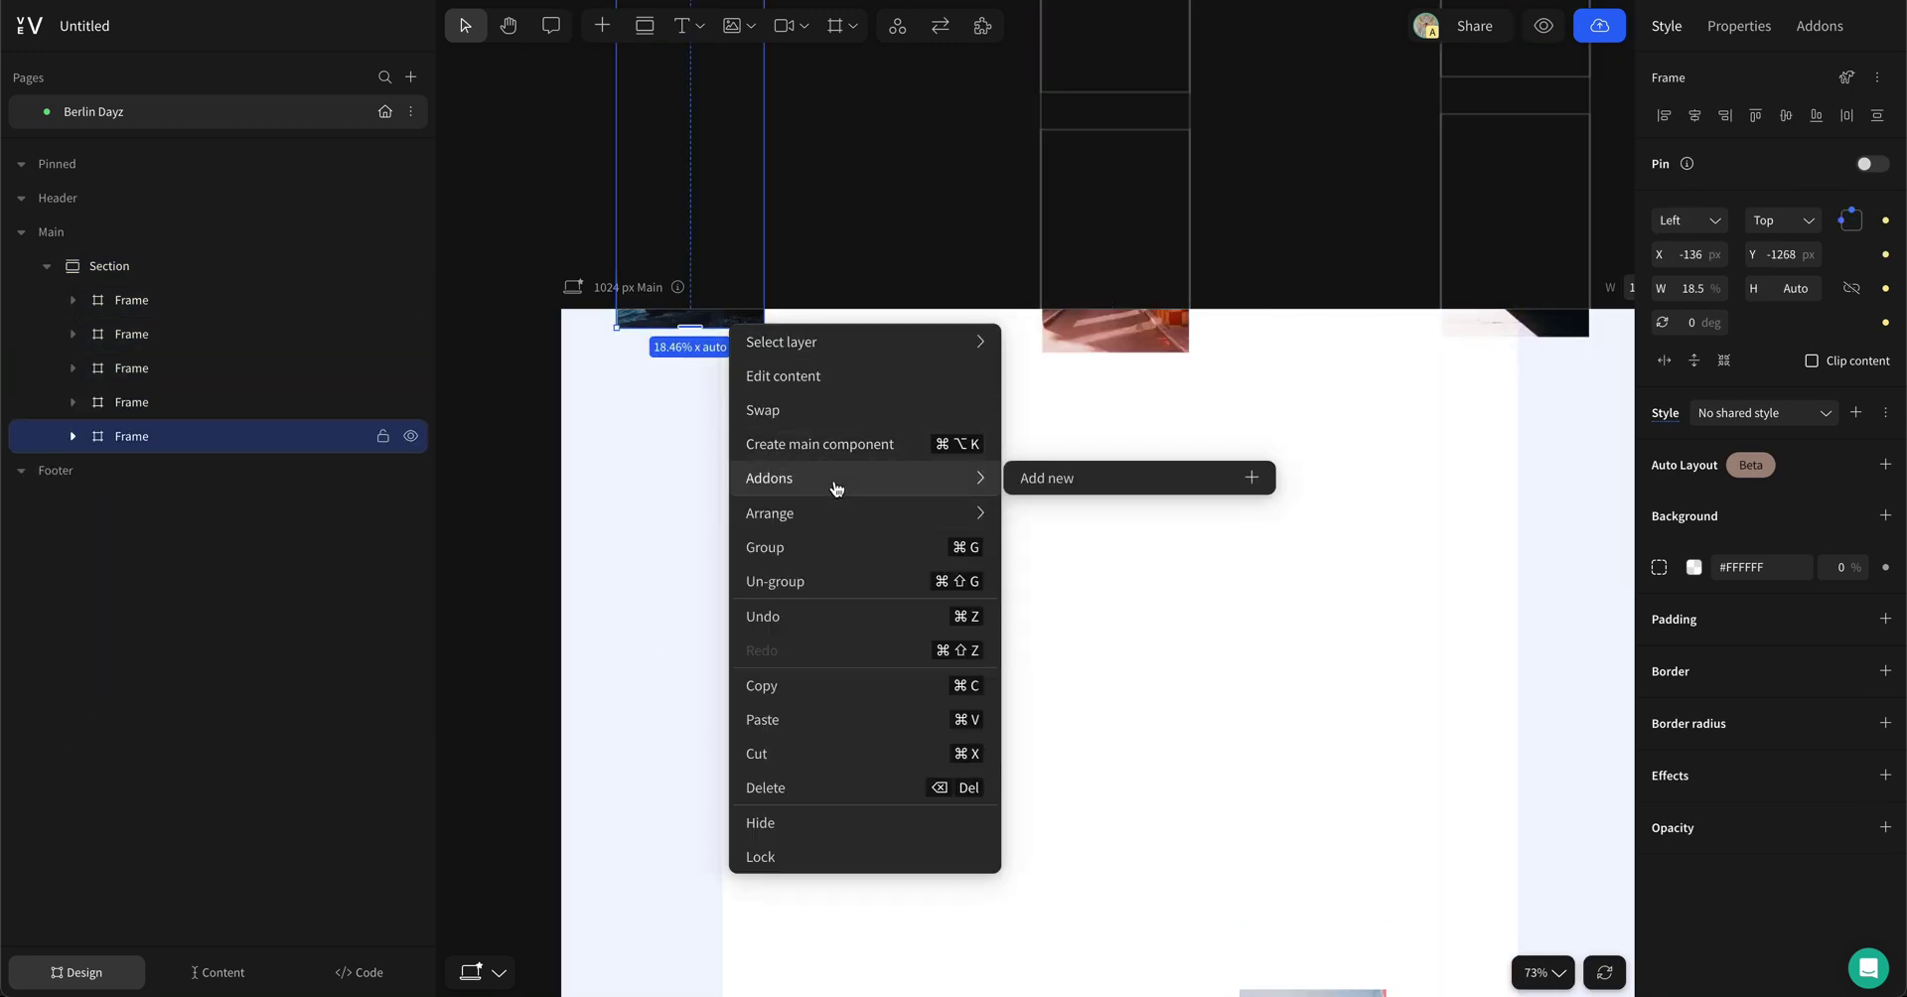
pyautogui.click(1030, 477)
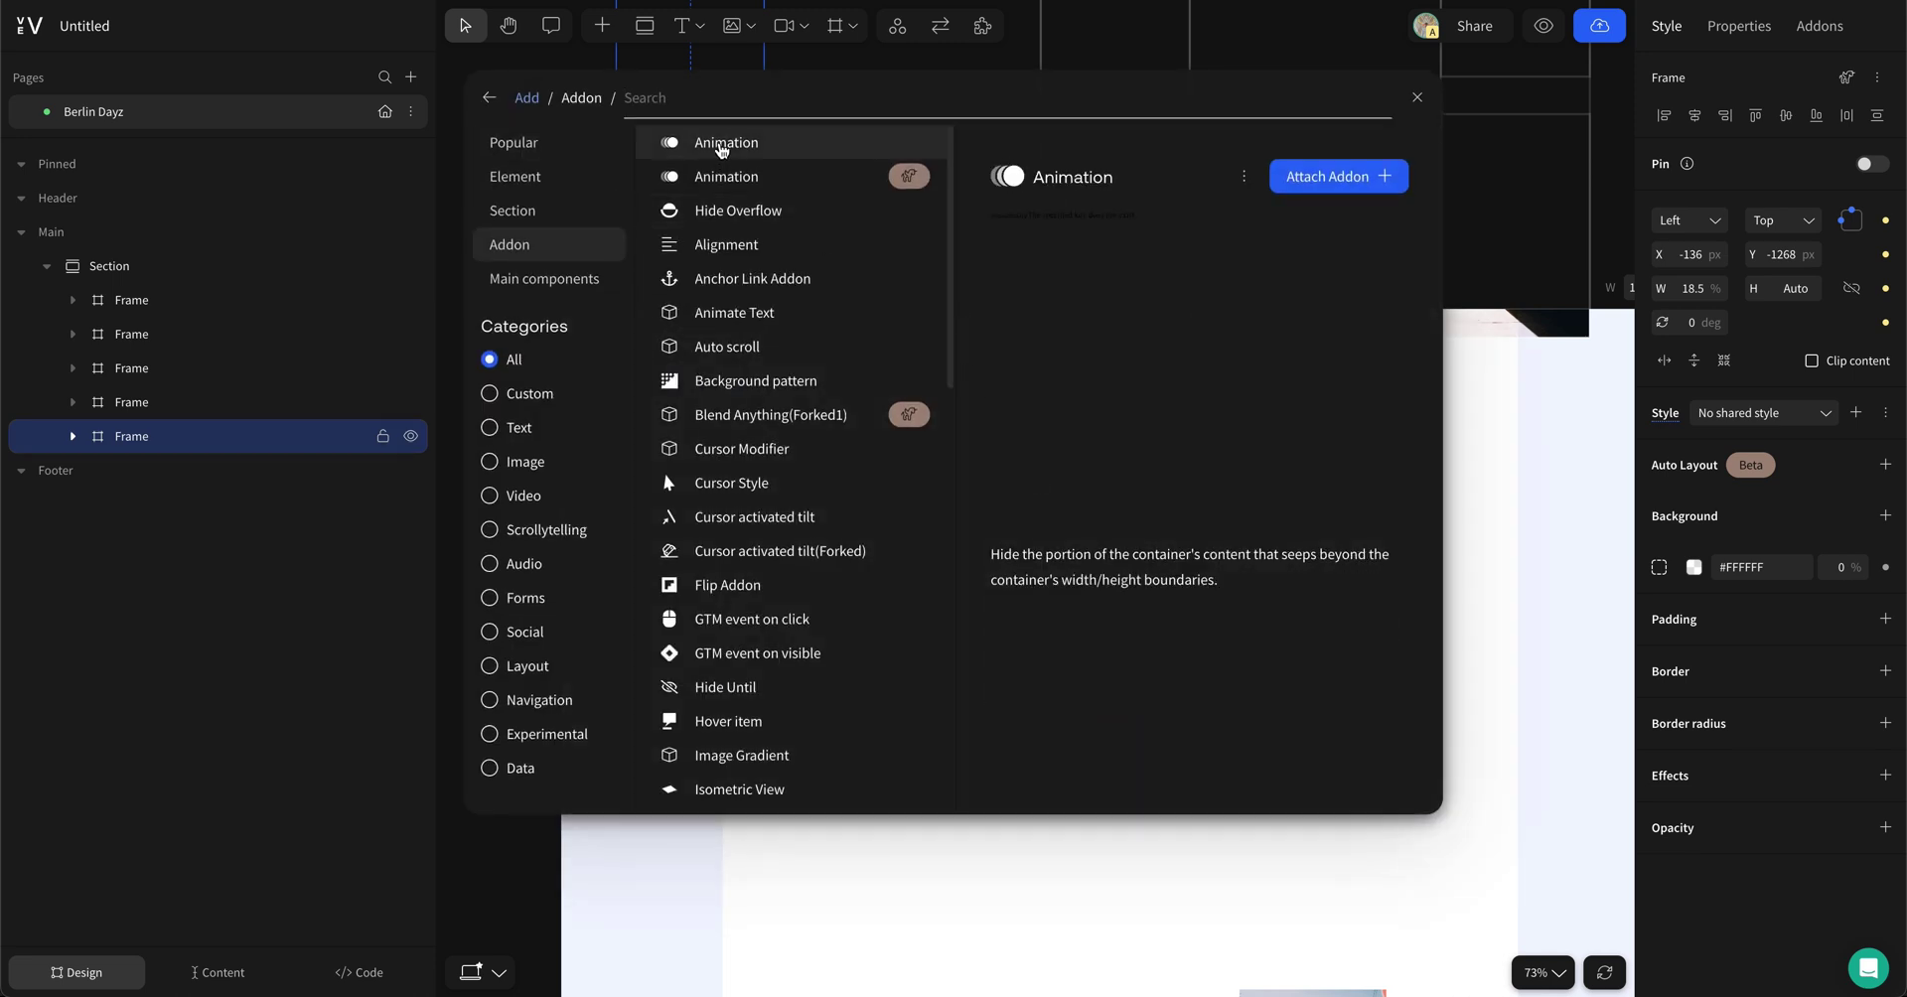
pyautogui.click(722, 145)
# Step: Add a Move vertical load animation to the frame, from 0 to 1300 px with a 2 s duration
pyautogui.moveTo(586, 102); pyautogui.dragTo(1027, 450)
pyautogui.click(1130, 556)
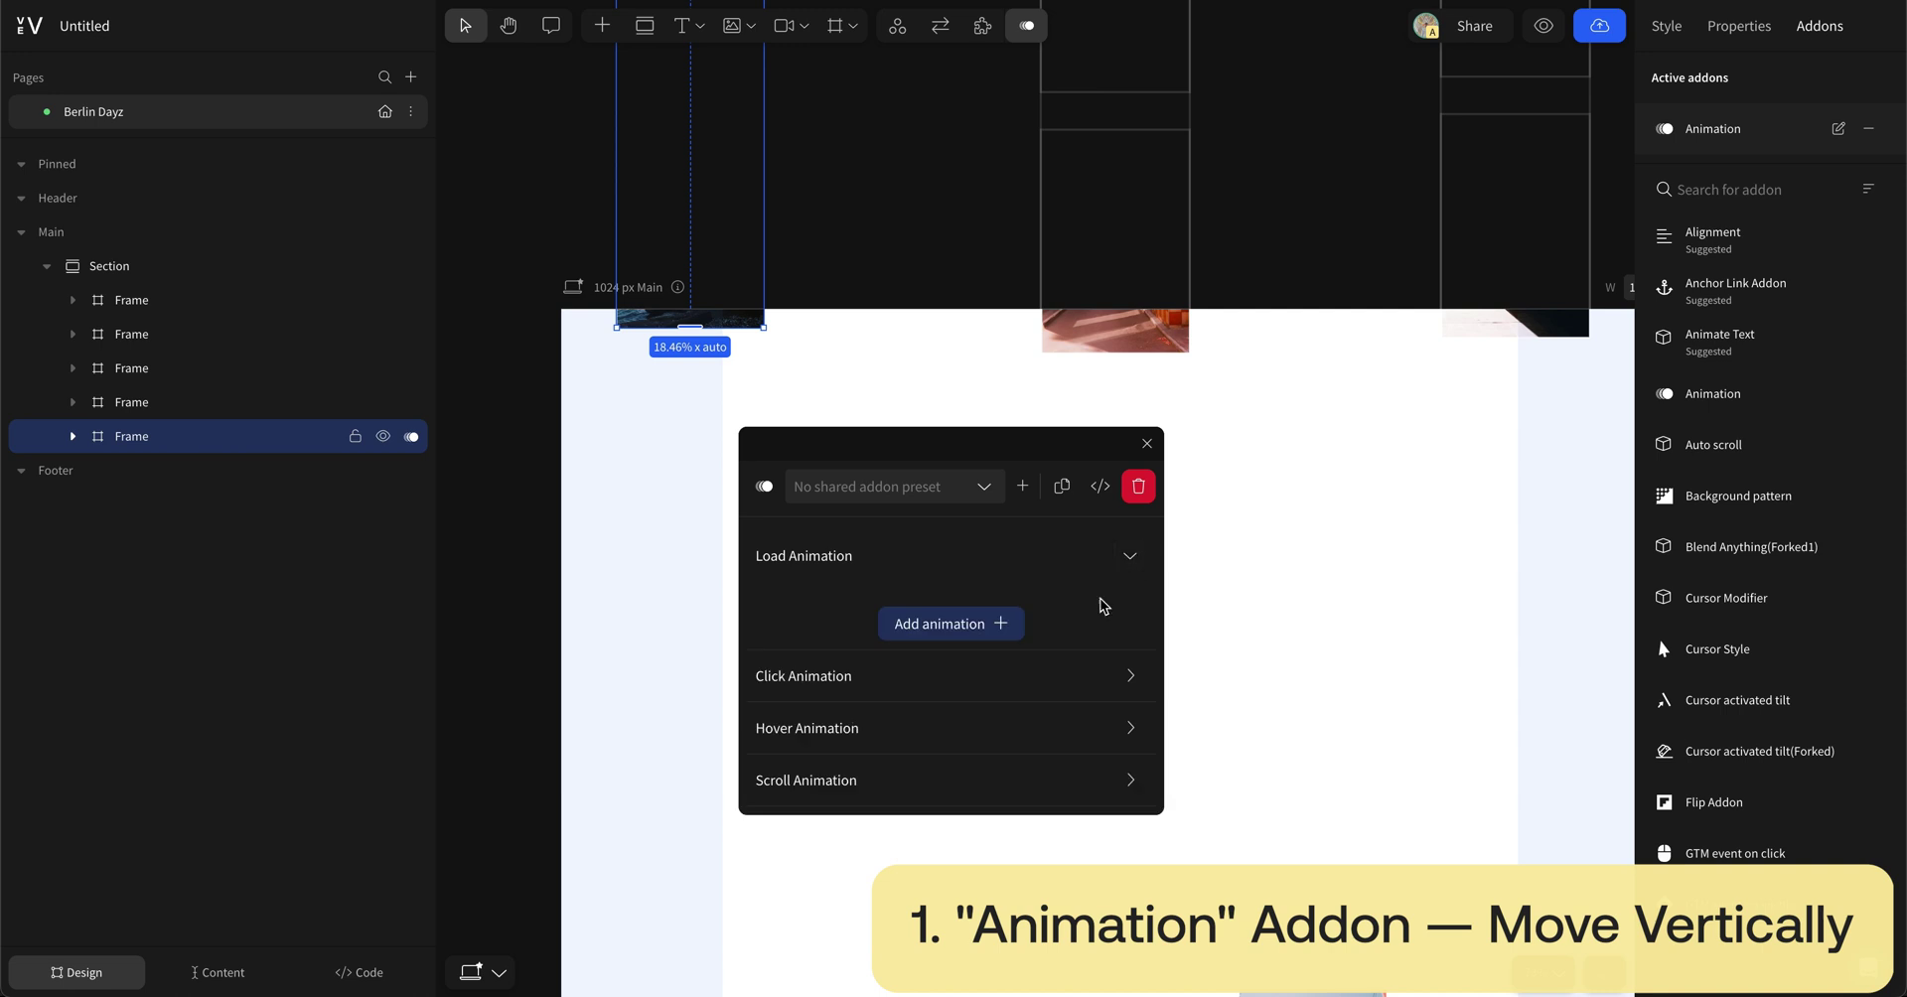
pyautogui.click(956, 627)
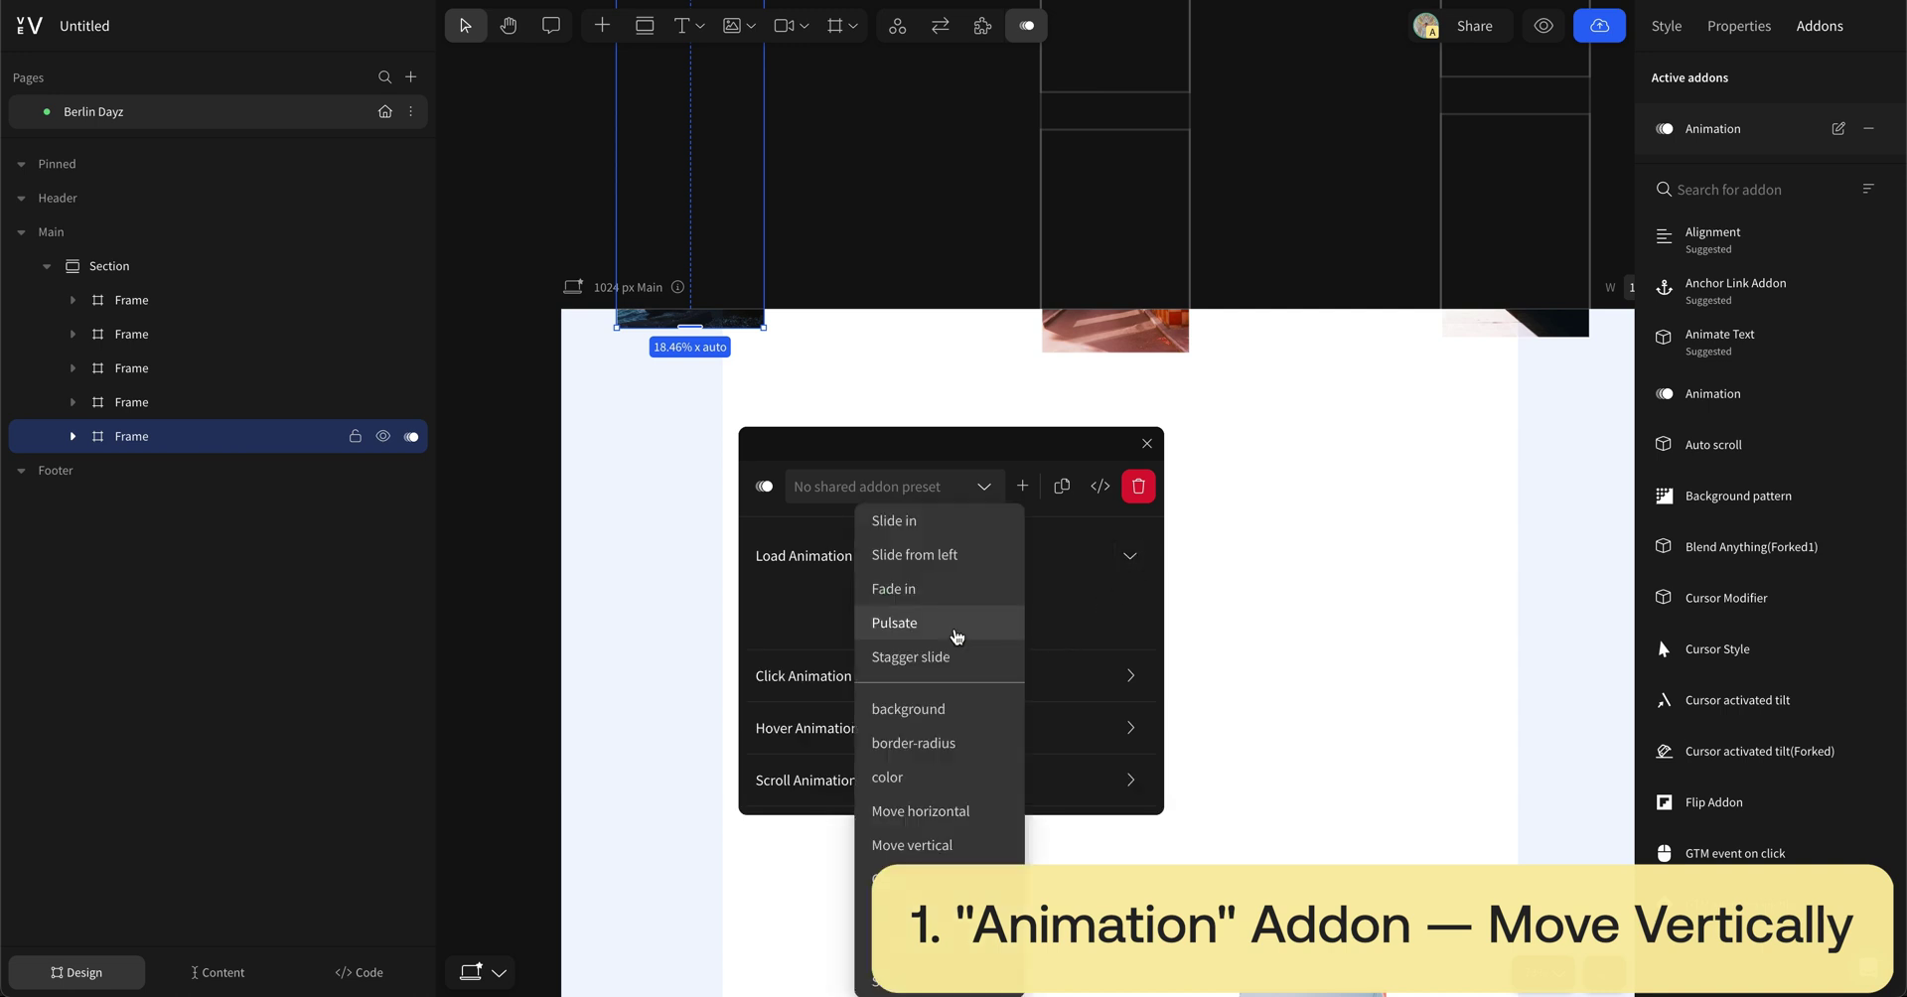
pyautogui.click(943, 843)
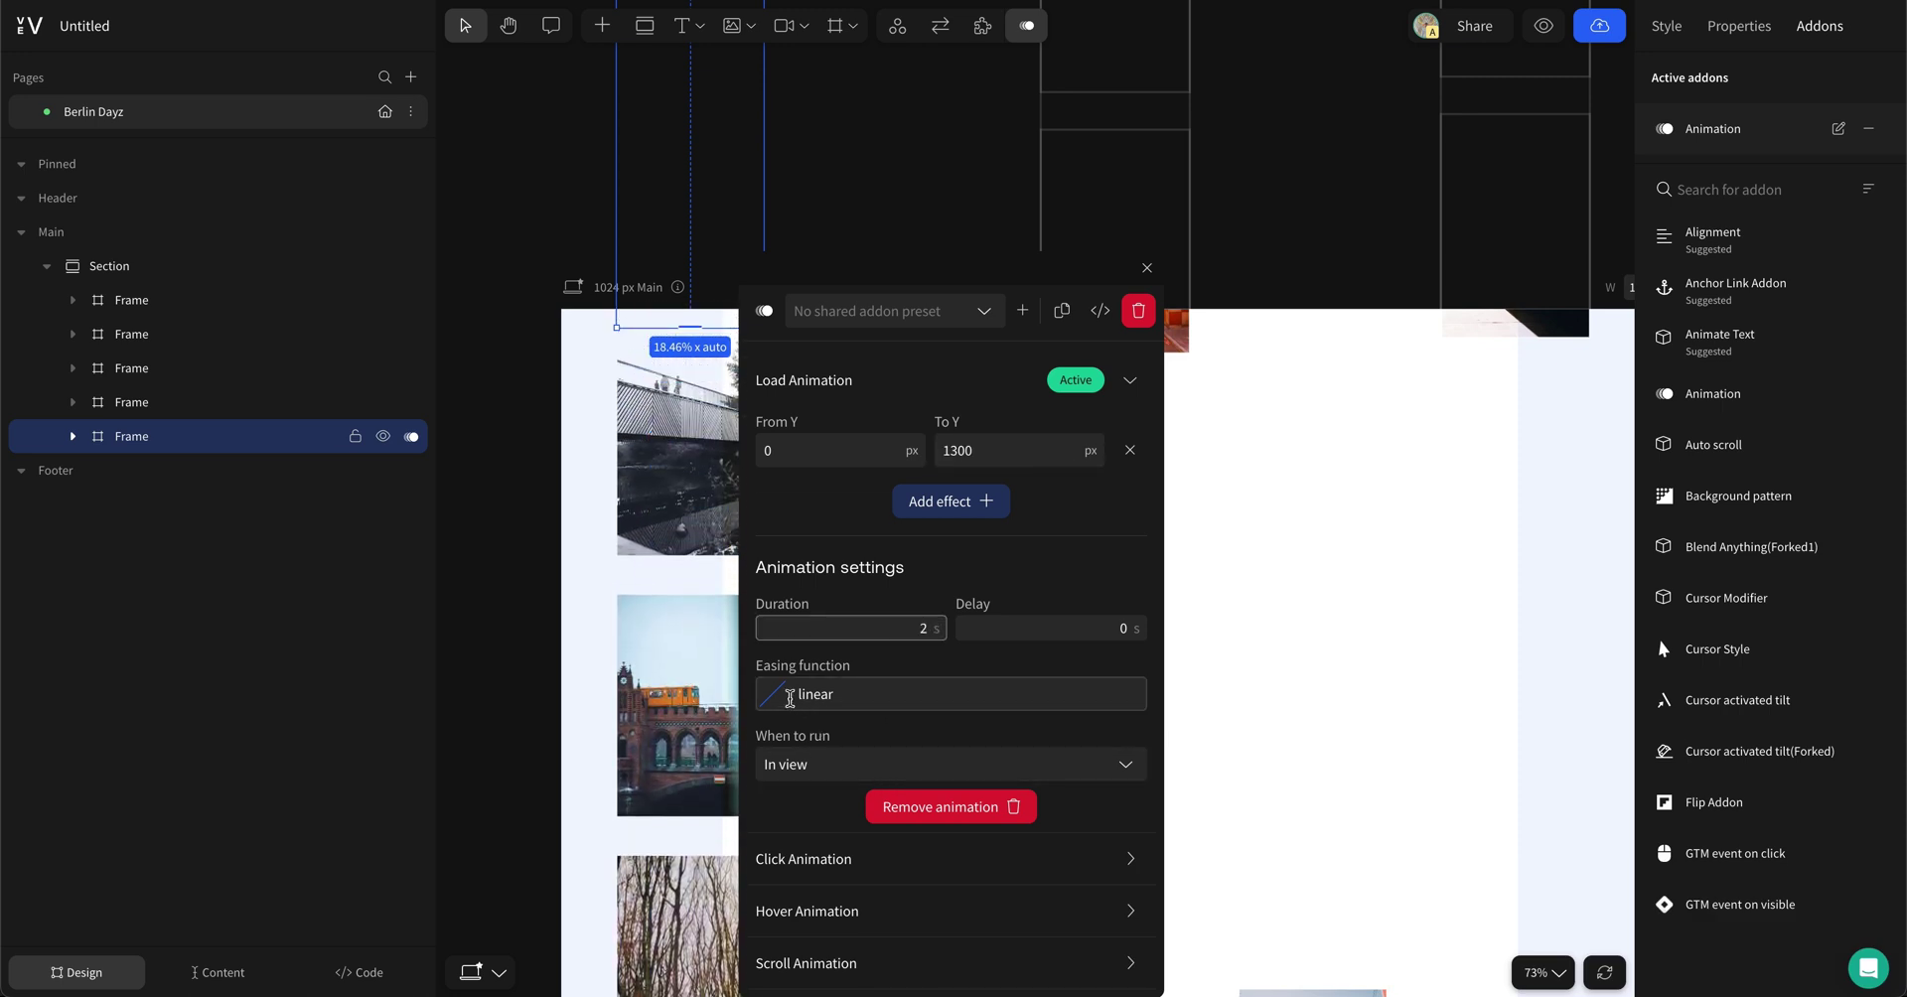
# Step: Set the load animation's easing function to Circ with Ease out
pyautogui.click(789, 698)
pyautogui.click(1034, 714)
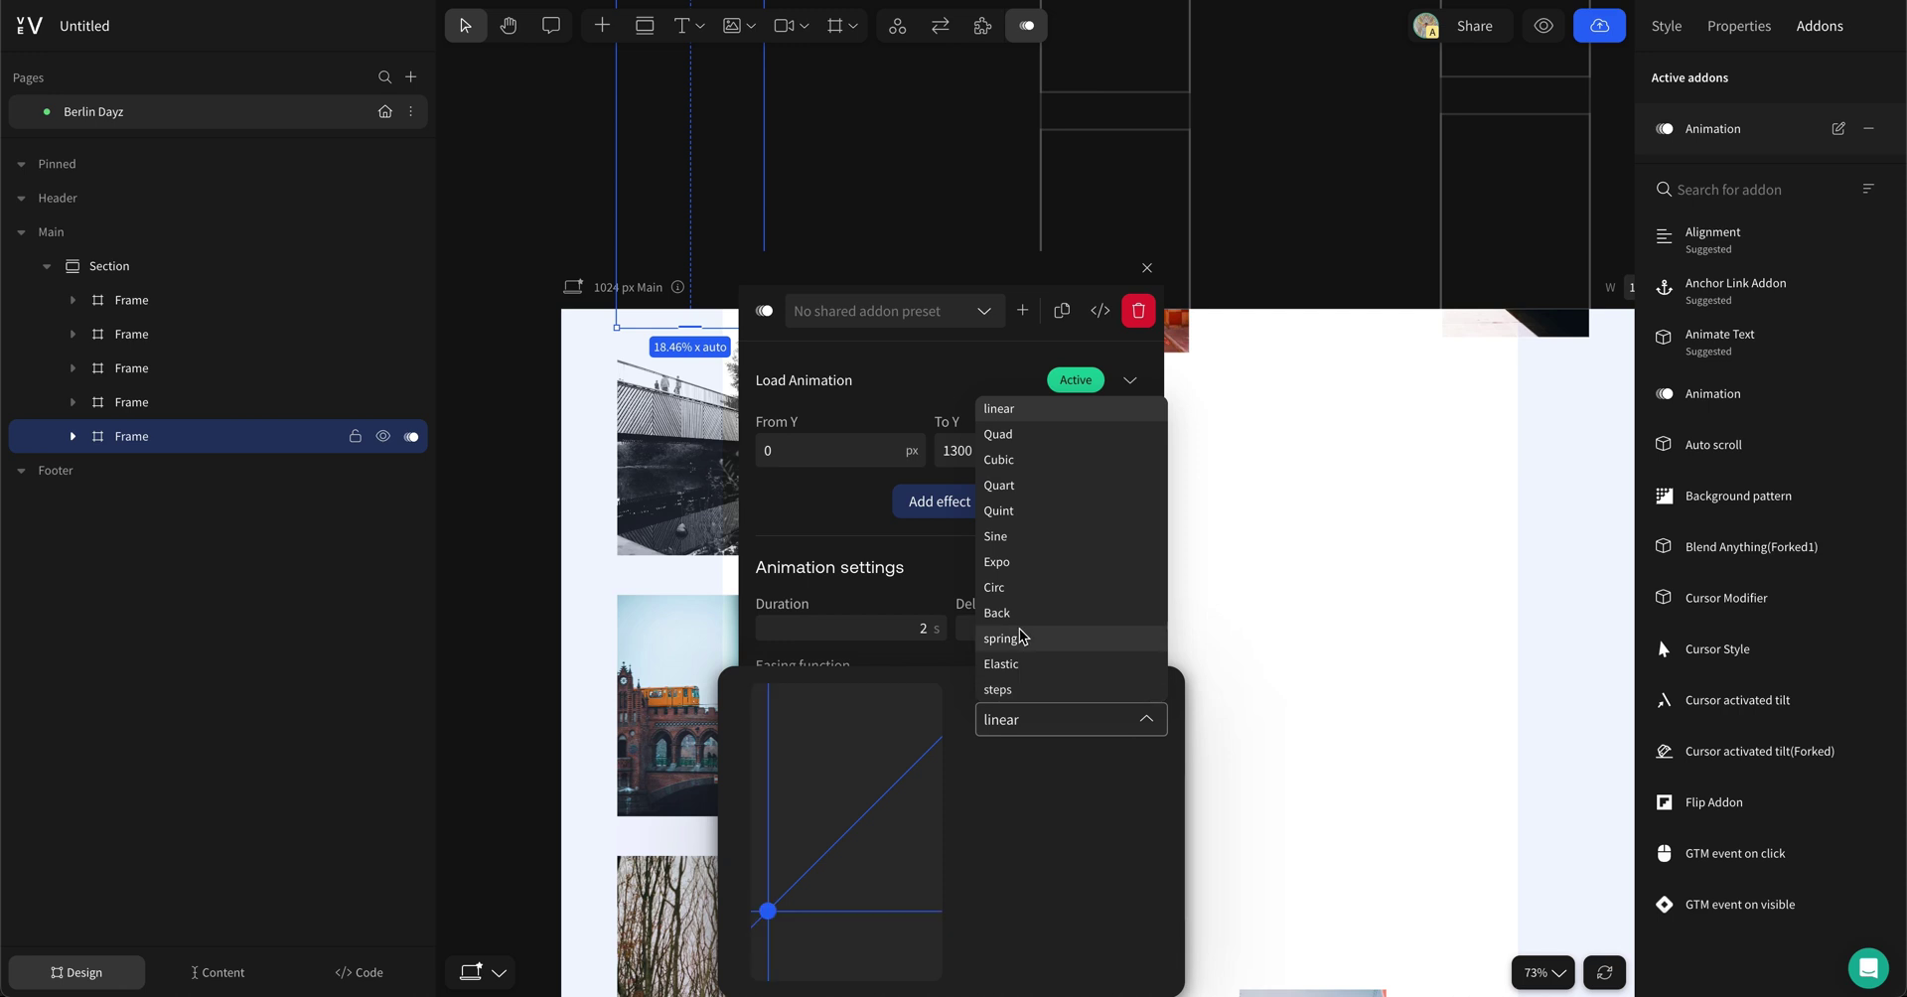
pyautogui.click(1020, 587)
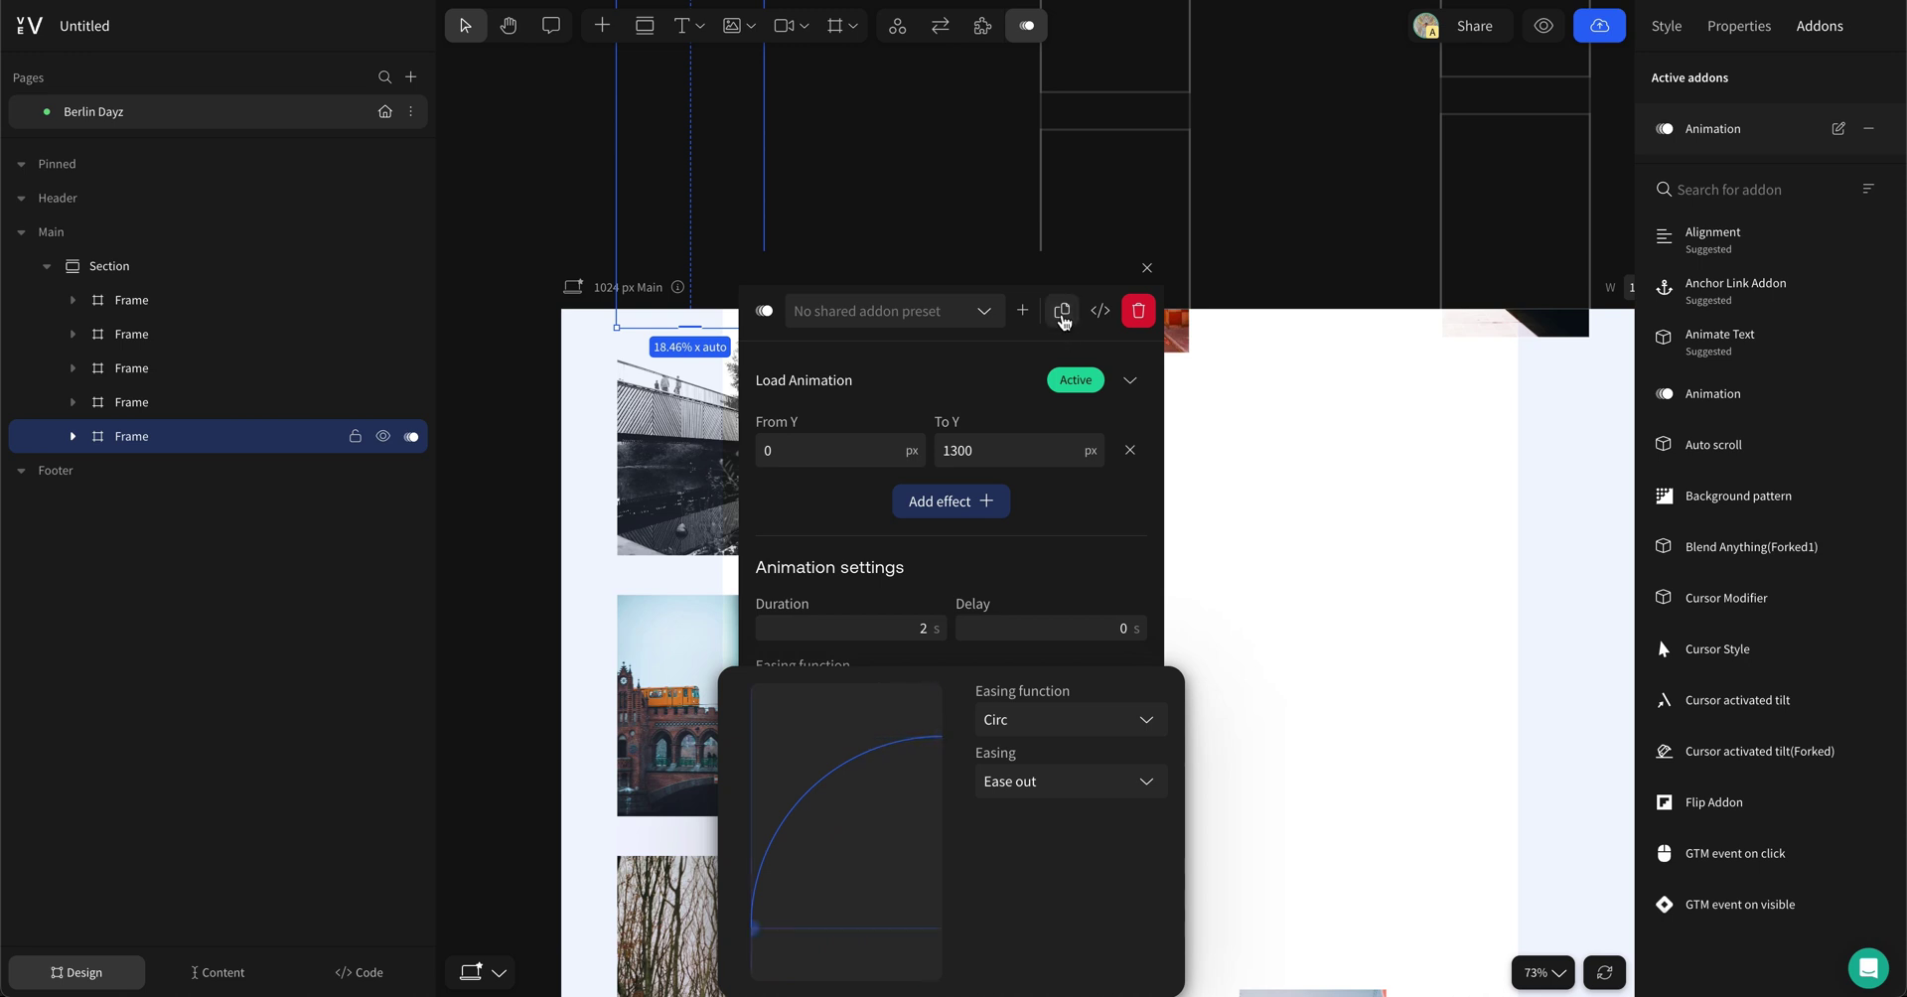
# Step: Copy the Animation addon and paste it onto the other four image frames
pyautogui.click(1063, 319)
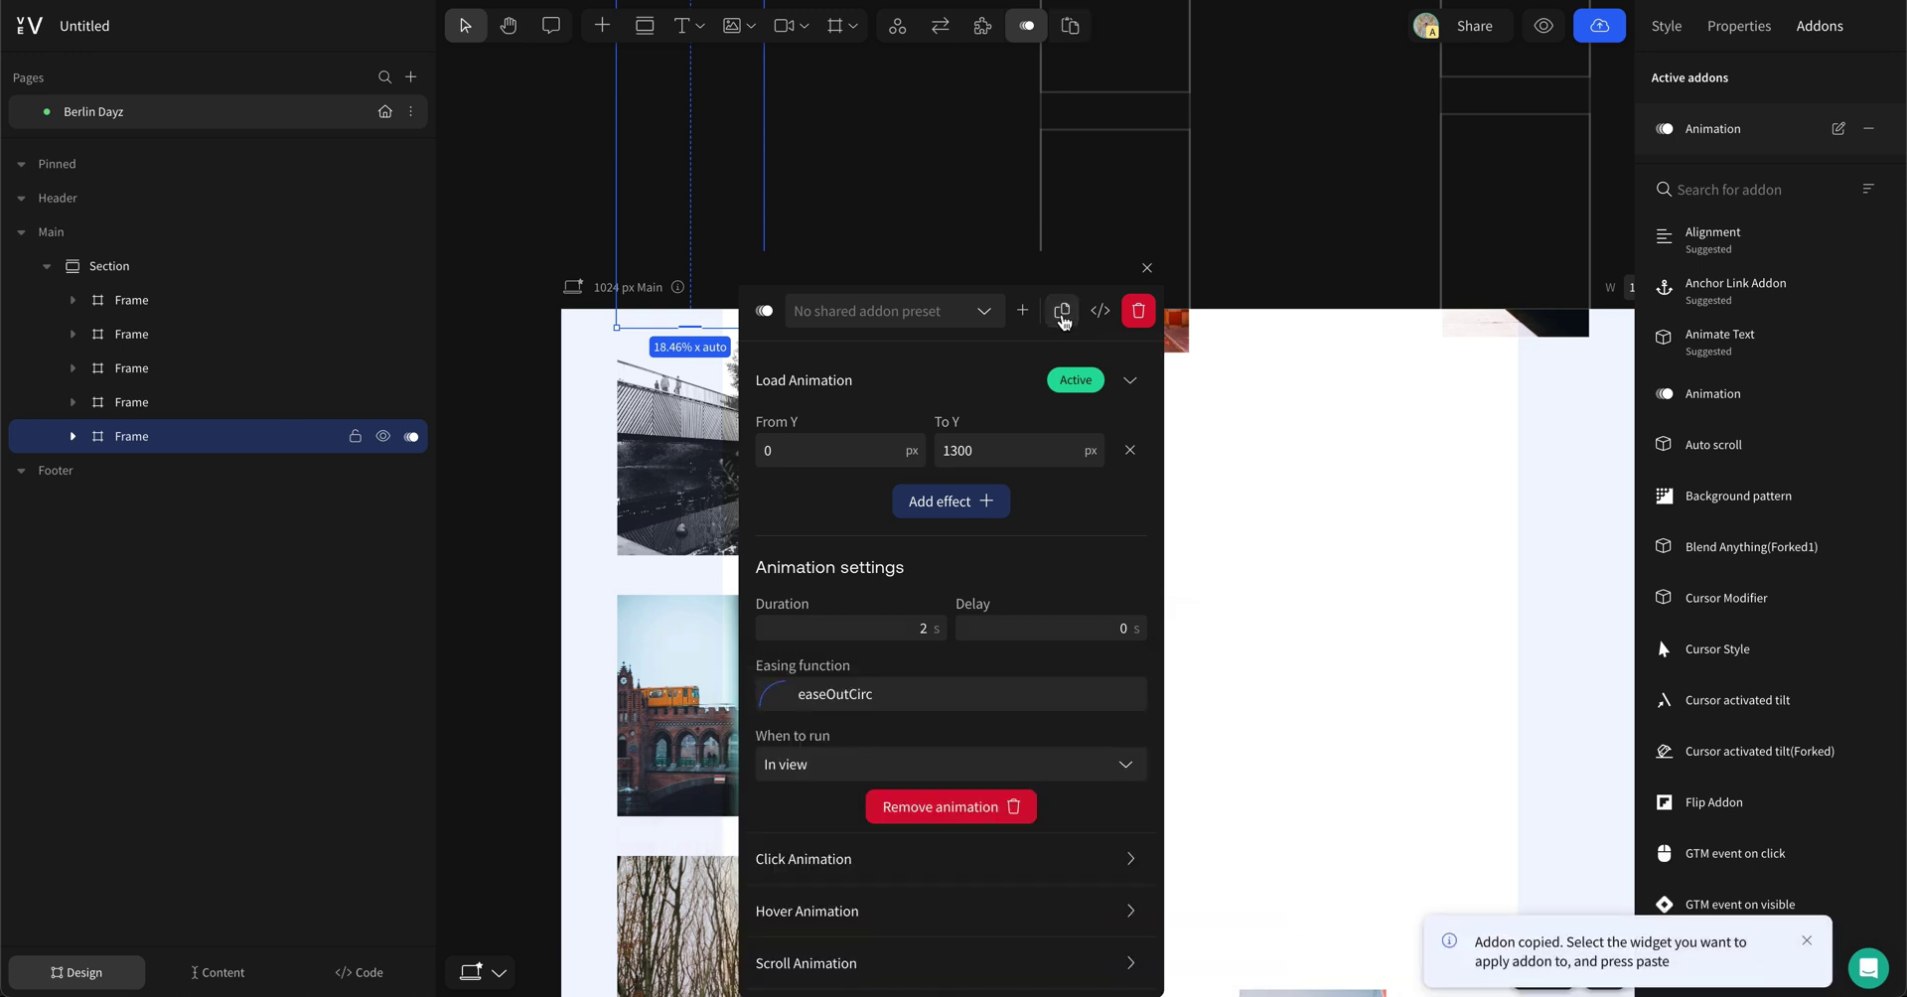
pyautogui.click(1232, 470)
pyautogui.click(1114, 332)
pyautogui.click(1026, 26)
pyautogui.click(1514, 323)
pyautogui.click(1026, 25)
pyautogui.scroll(-3, 1045, 724)
pyautogui.click(906, 839)
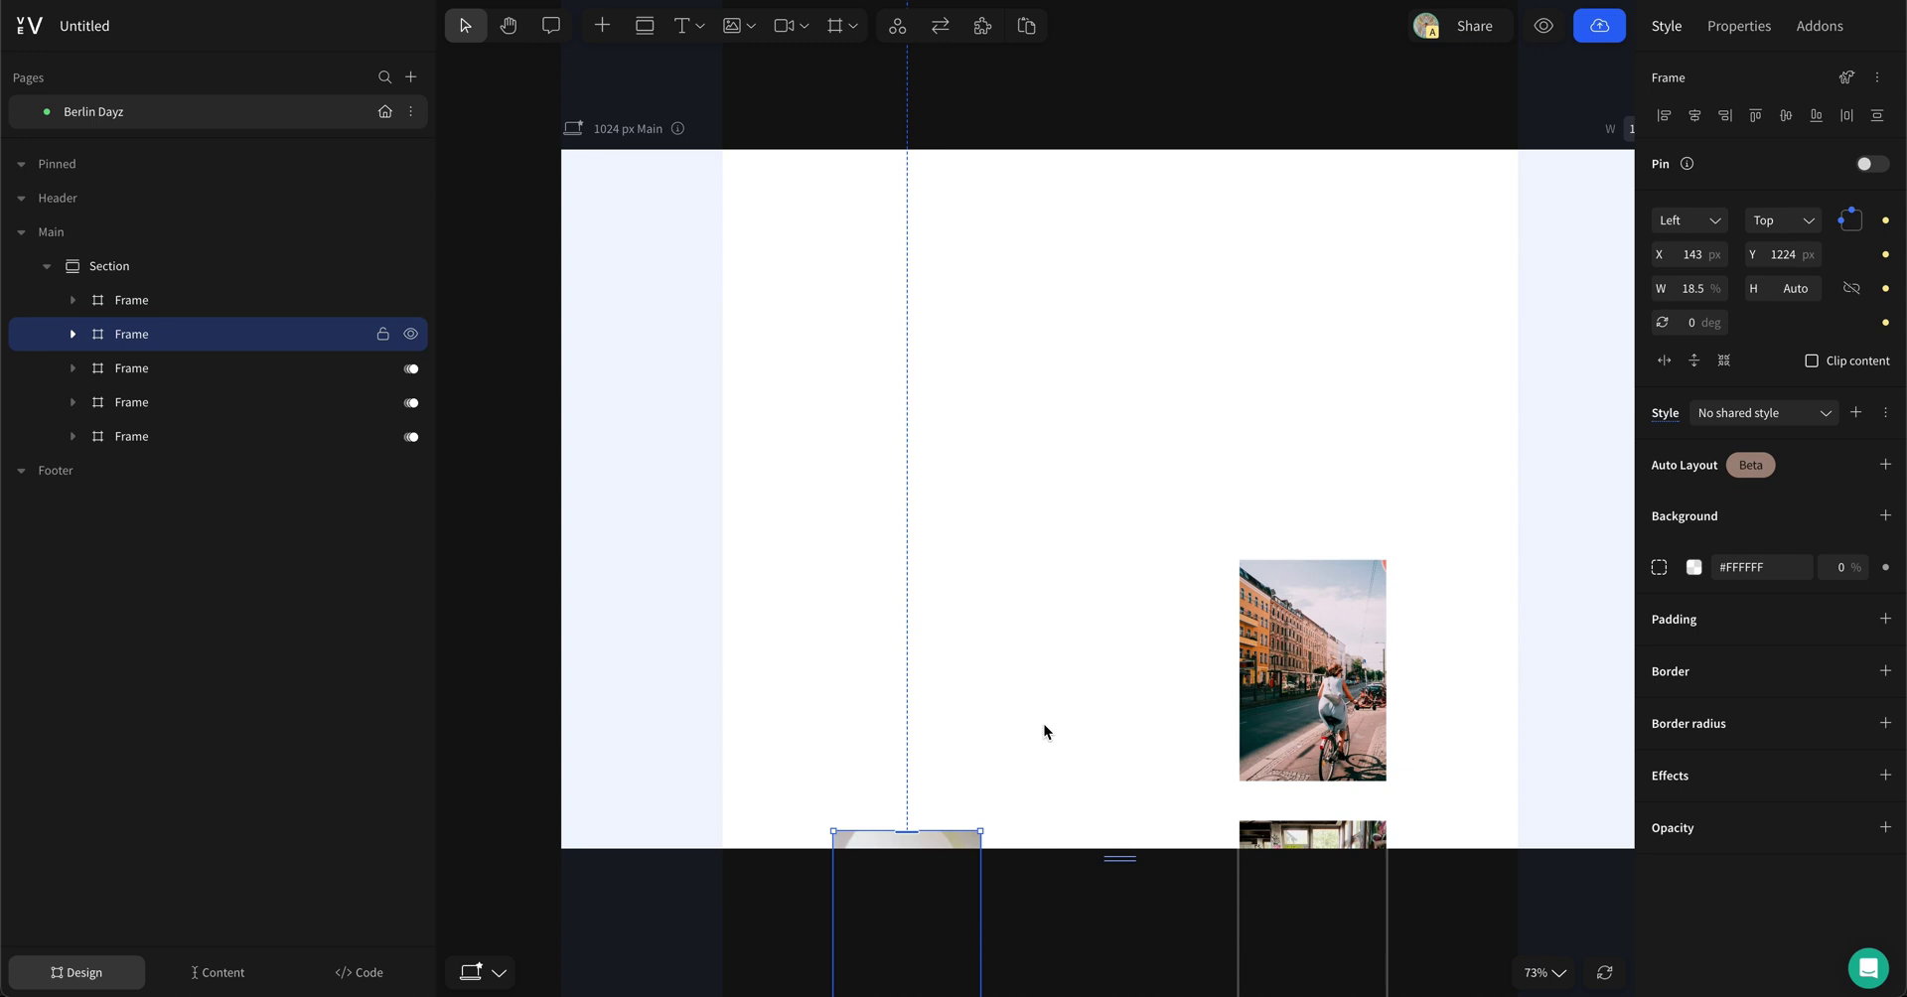
pyautogui.click(1312, 840)
pyautogui.hotkey('ctrl', 'v')
# Step: Set the section's minimum height to 100% and preview the animated image columns
pyautogui.click(1118, 472)
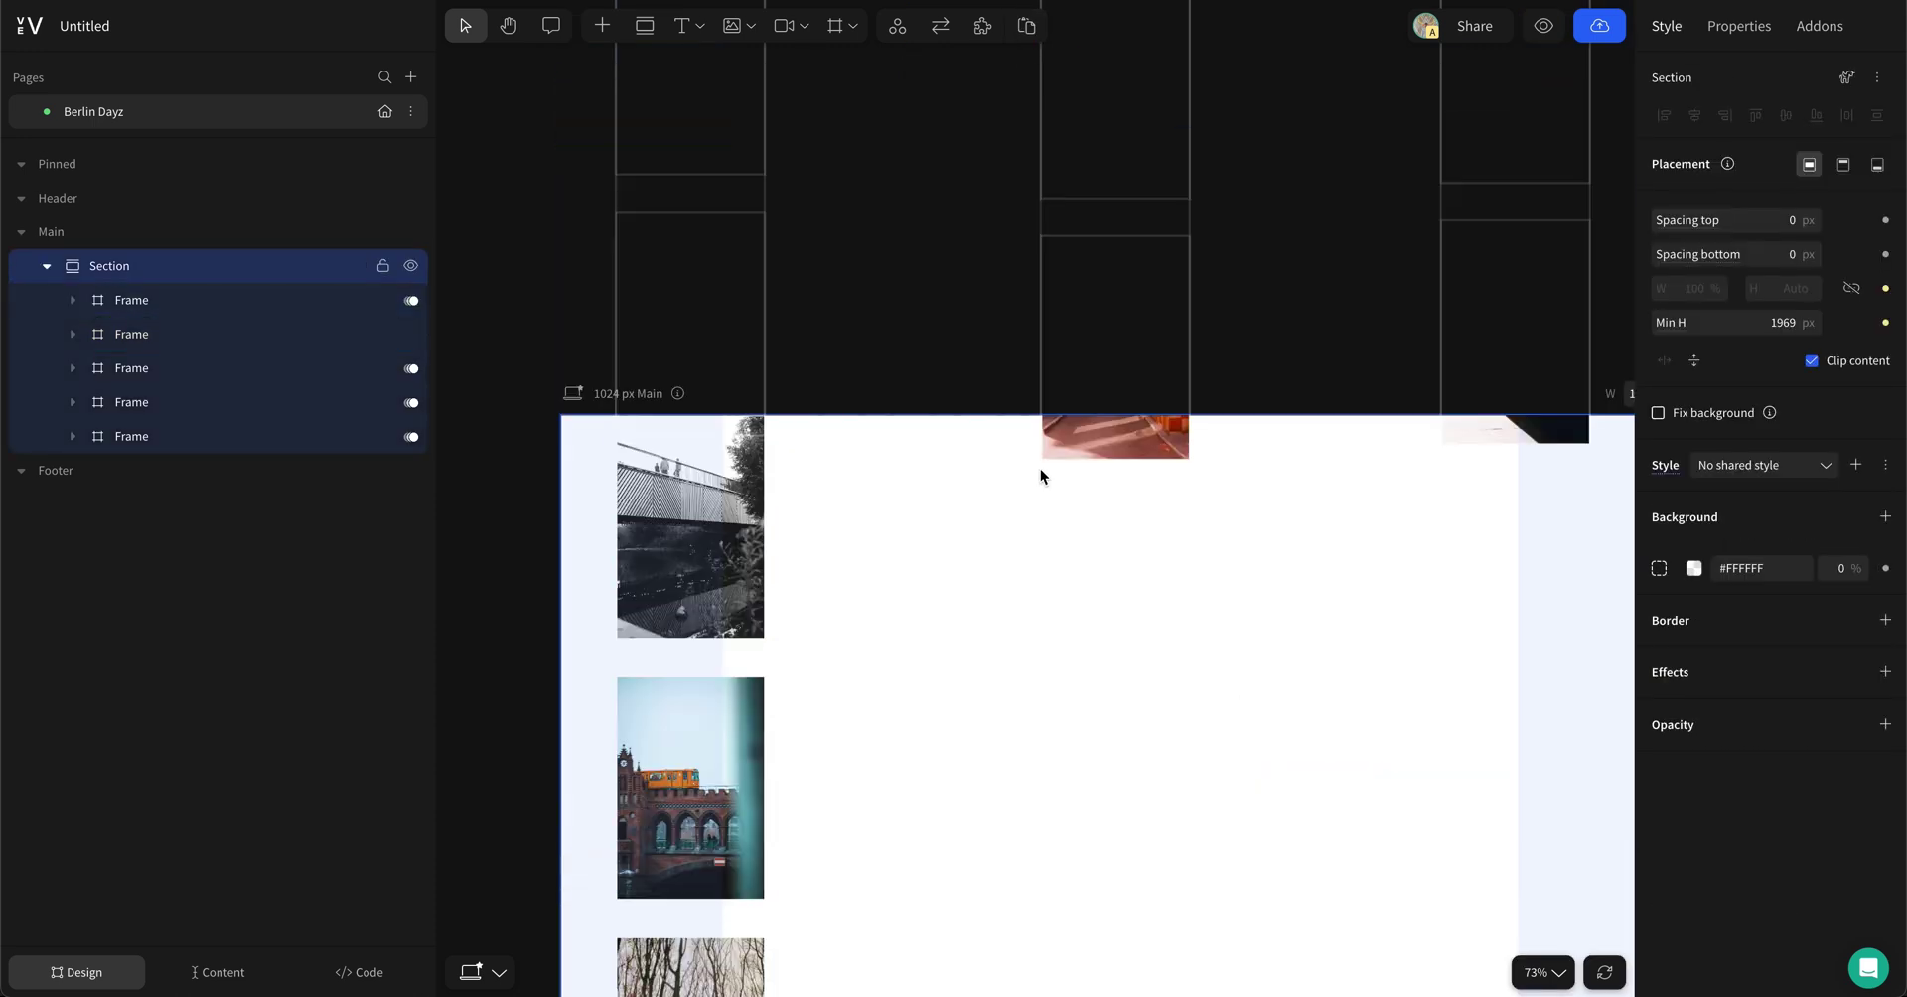
pyautogui.click(153, 308)
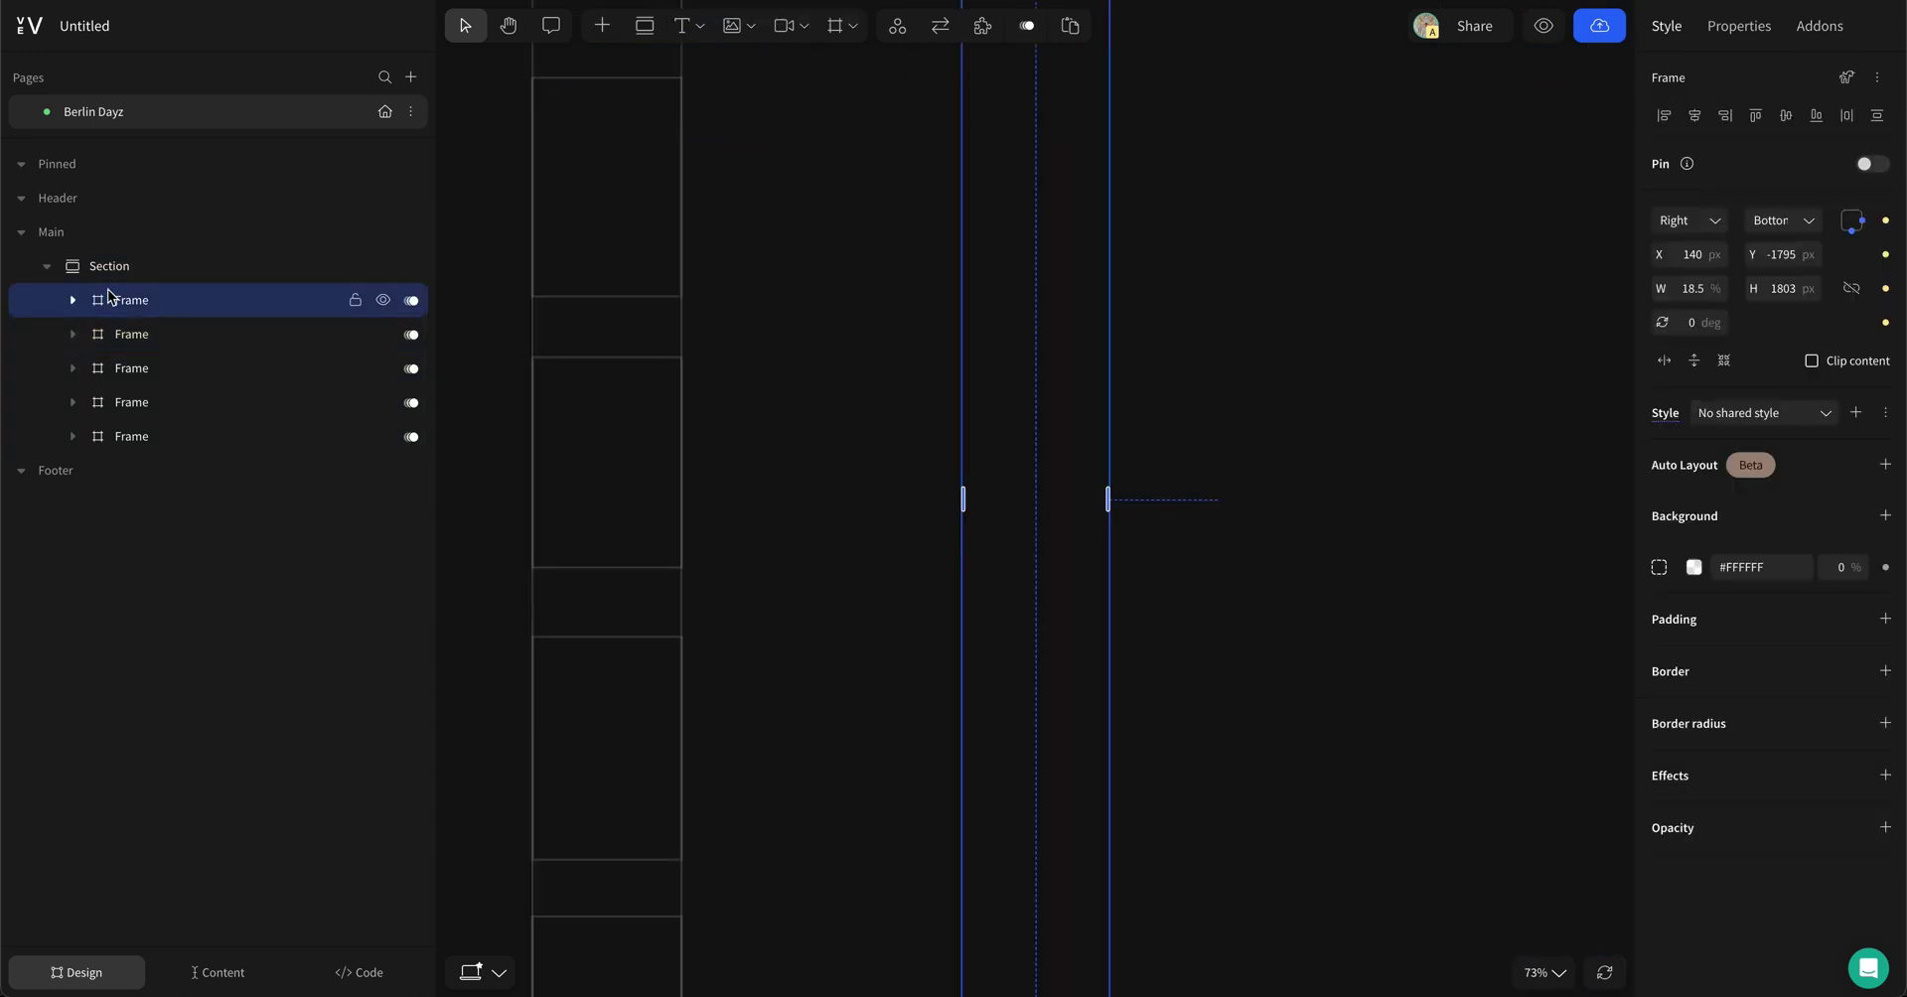
pyautogui.click(116, 276)
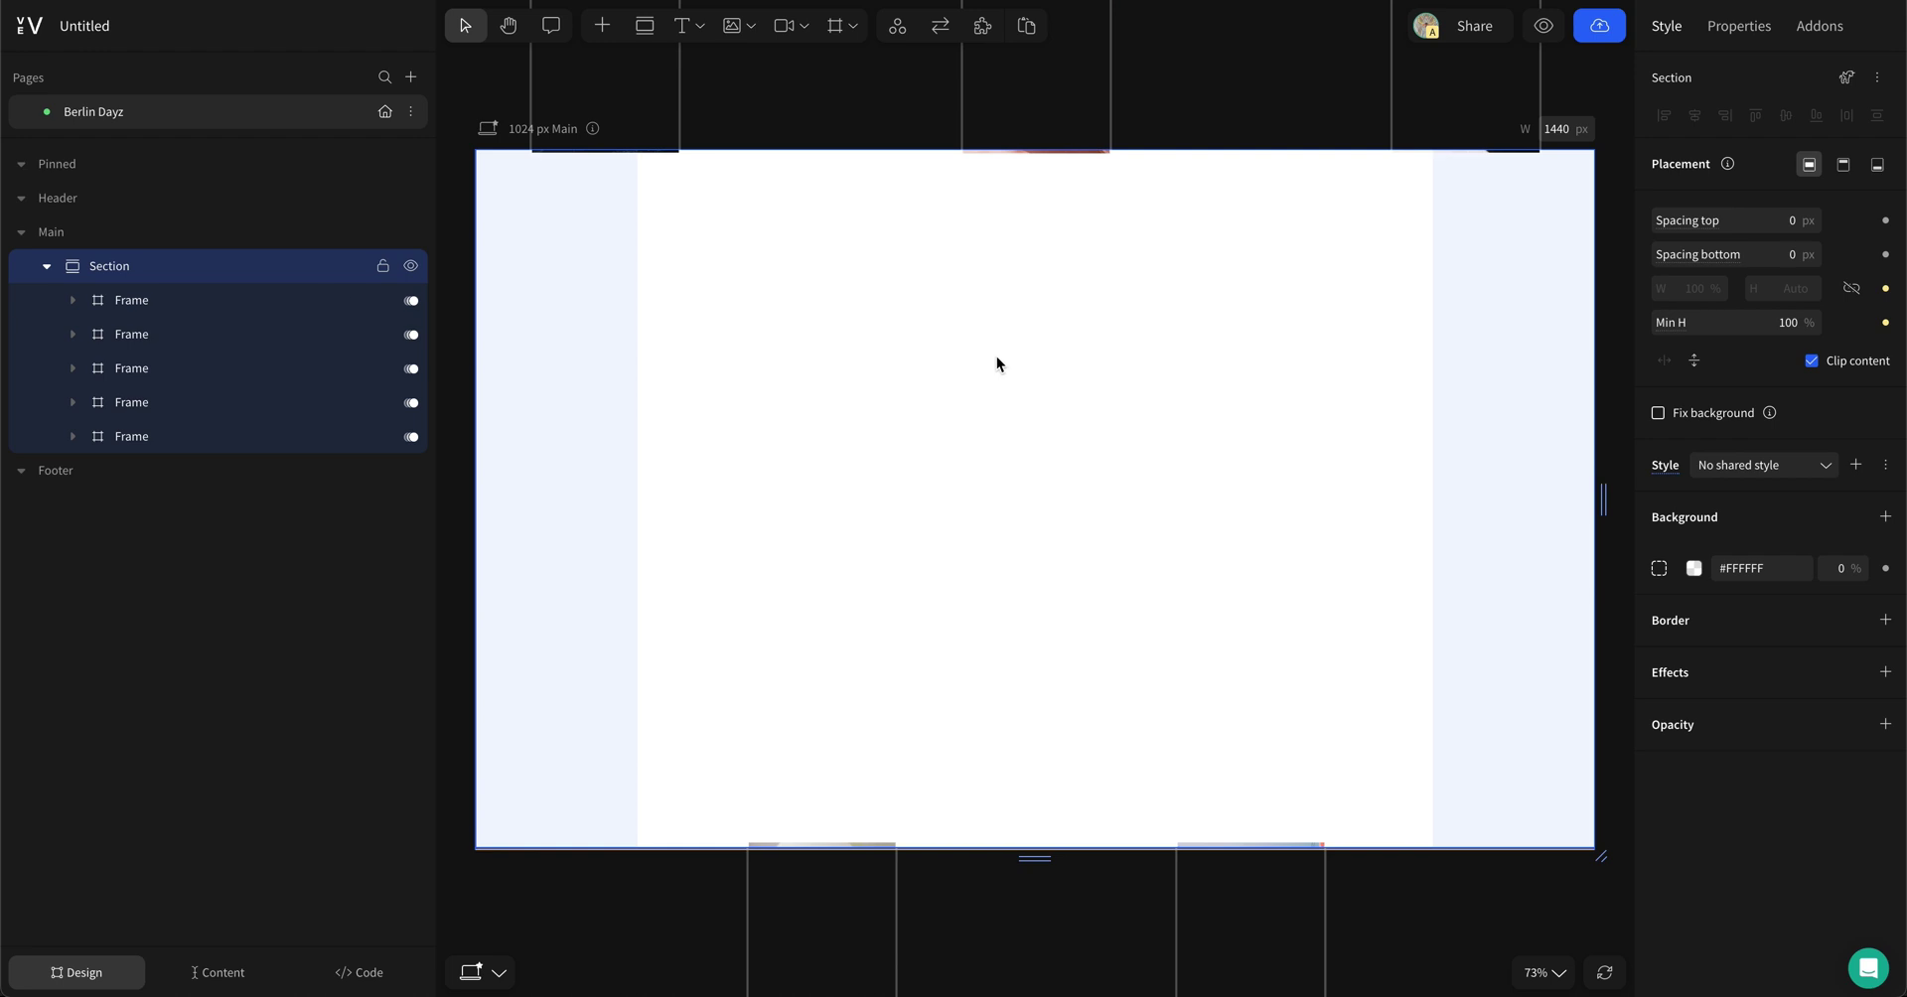
pyautogui.press('p')
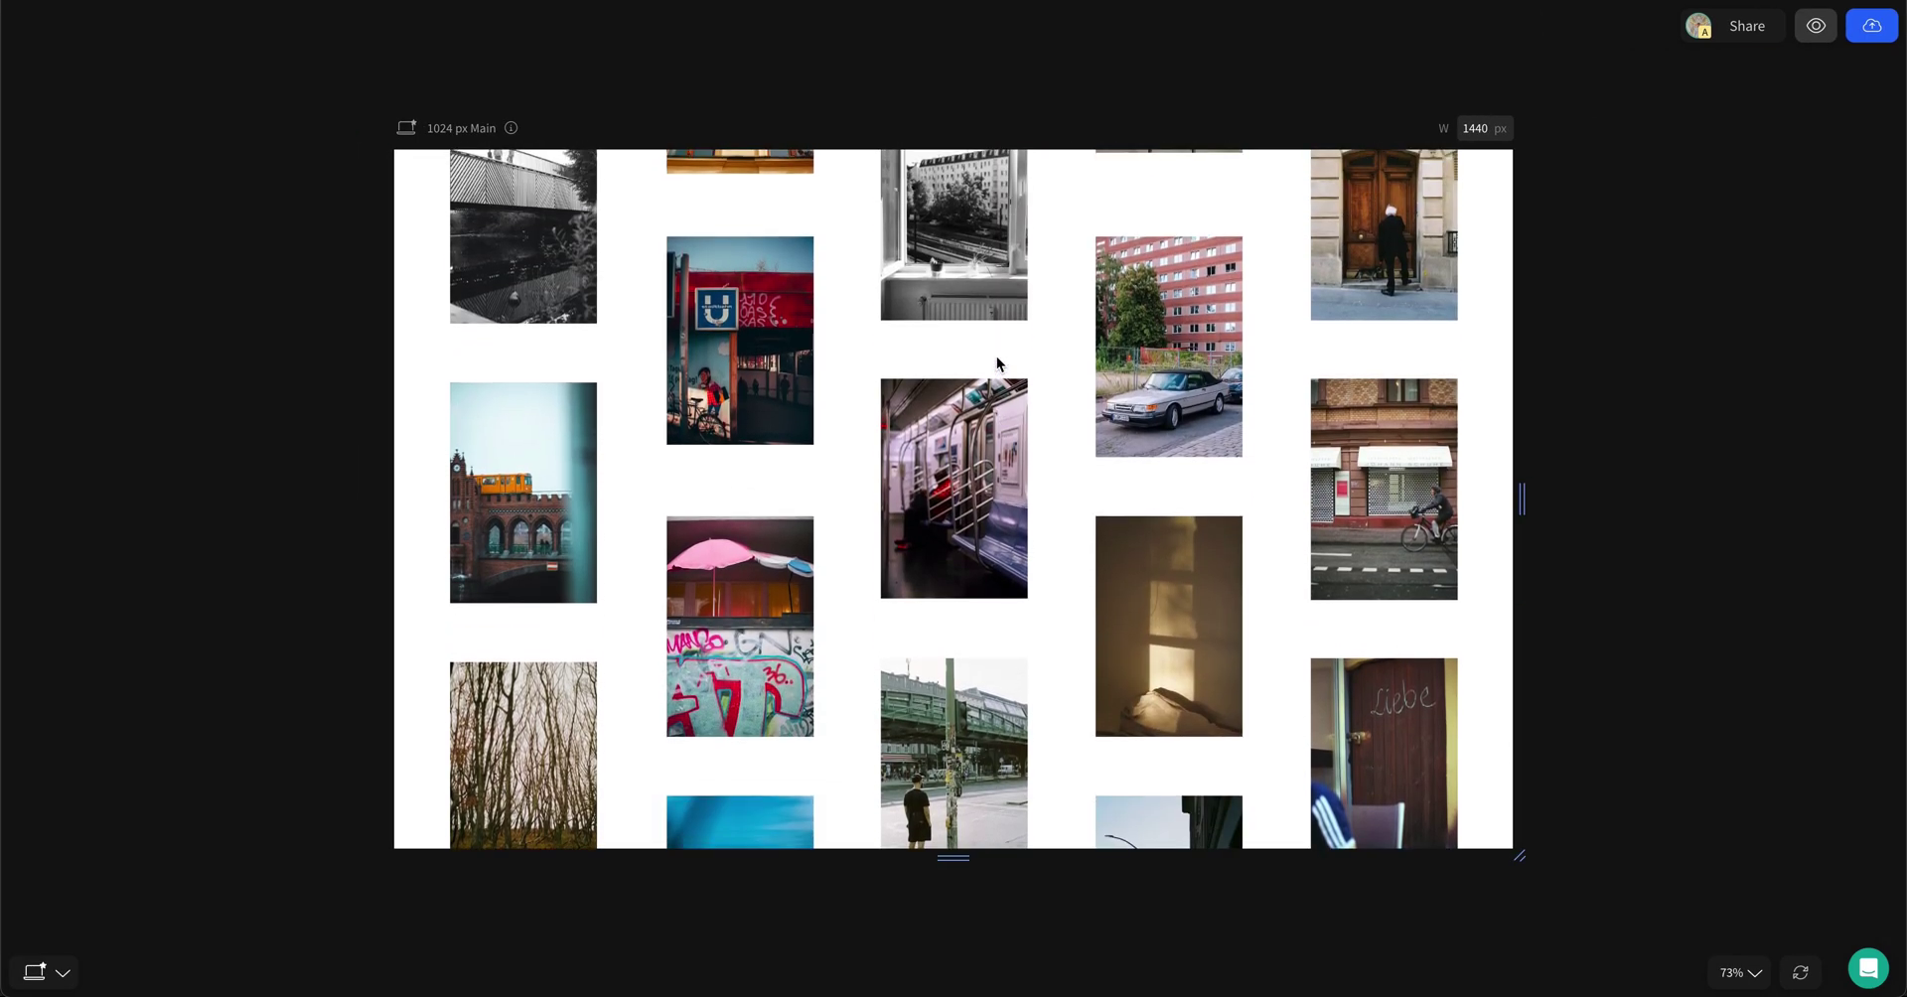
pyautogui.press('p')
# Step: Add a text element reading BERLIN to the section
pyautogui.click(681, 26)
pyautogui.click(768, 370)
pyautogui.write('BERLIN')
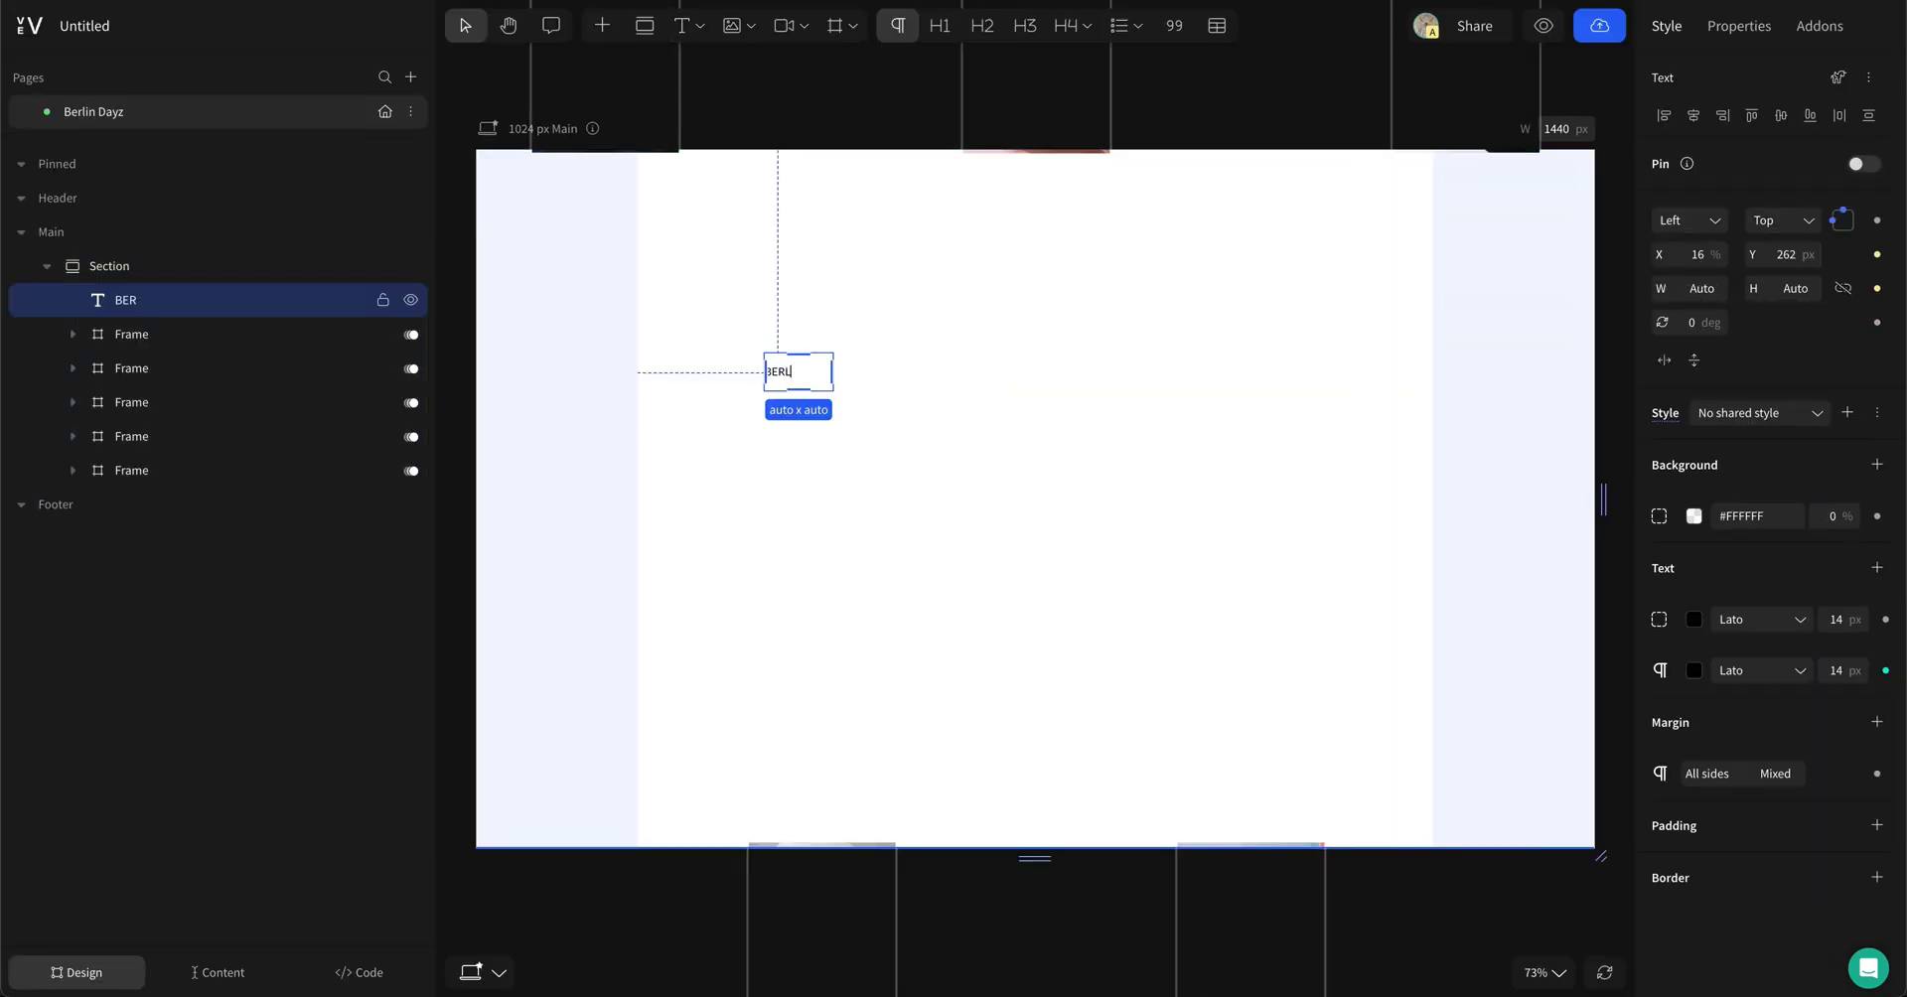
# Step: Style the BERLIN text as Druk Wide Bold at 60 px and set its Y position to 374 px
pyautogui.click(1731, 668)
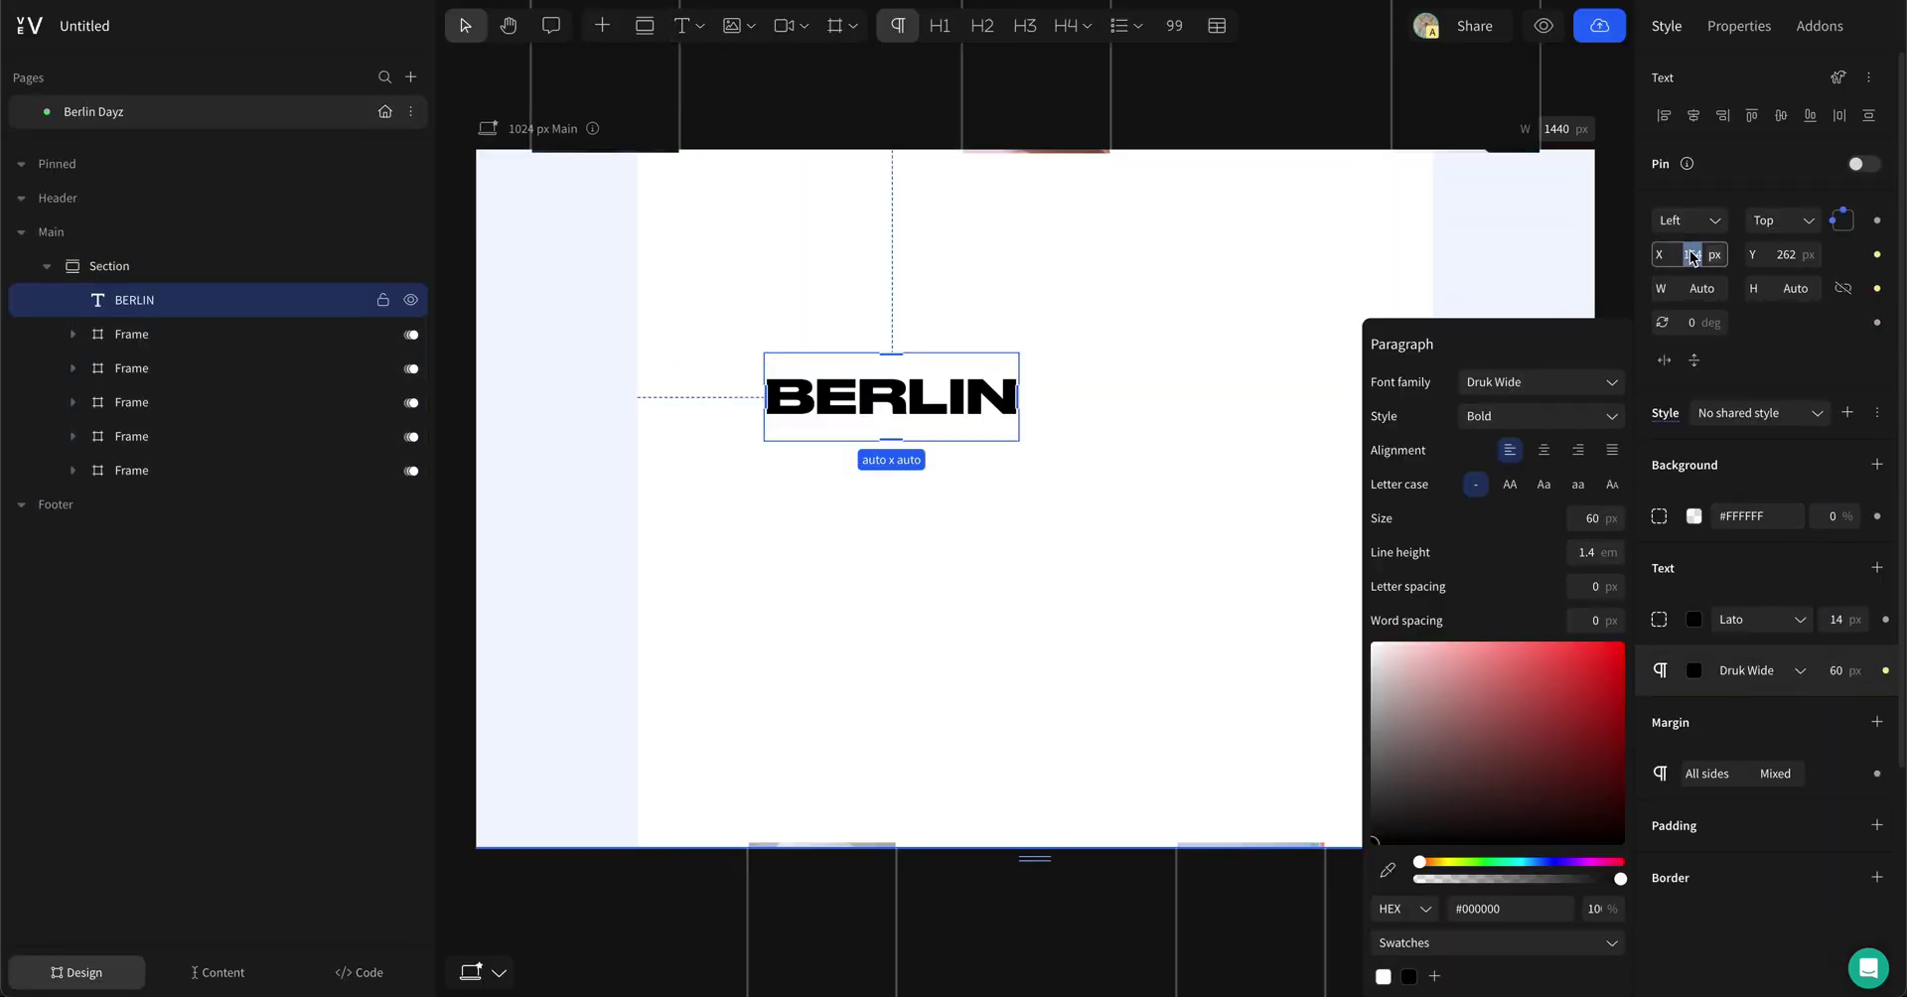
pyautogui.write('374')
pyautogui.press('Return')
# Step: Duplicate the BERLIN text beside it, change the copy to DAYZ, and set its X position to 195 px
pyautogui.click(1072, 468)
pyautogui.keyDown('alt'); pyautogui.moveTo(1073, 468); pyautogui.dragTo(1344, 468); pyautogui.keyUp('alt')
pyautogui.doubleClick(1285, 484)
pyautogui.write('DAYZ')
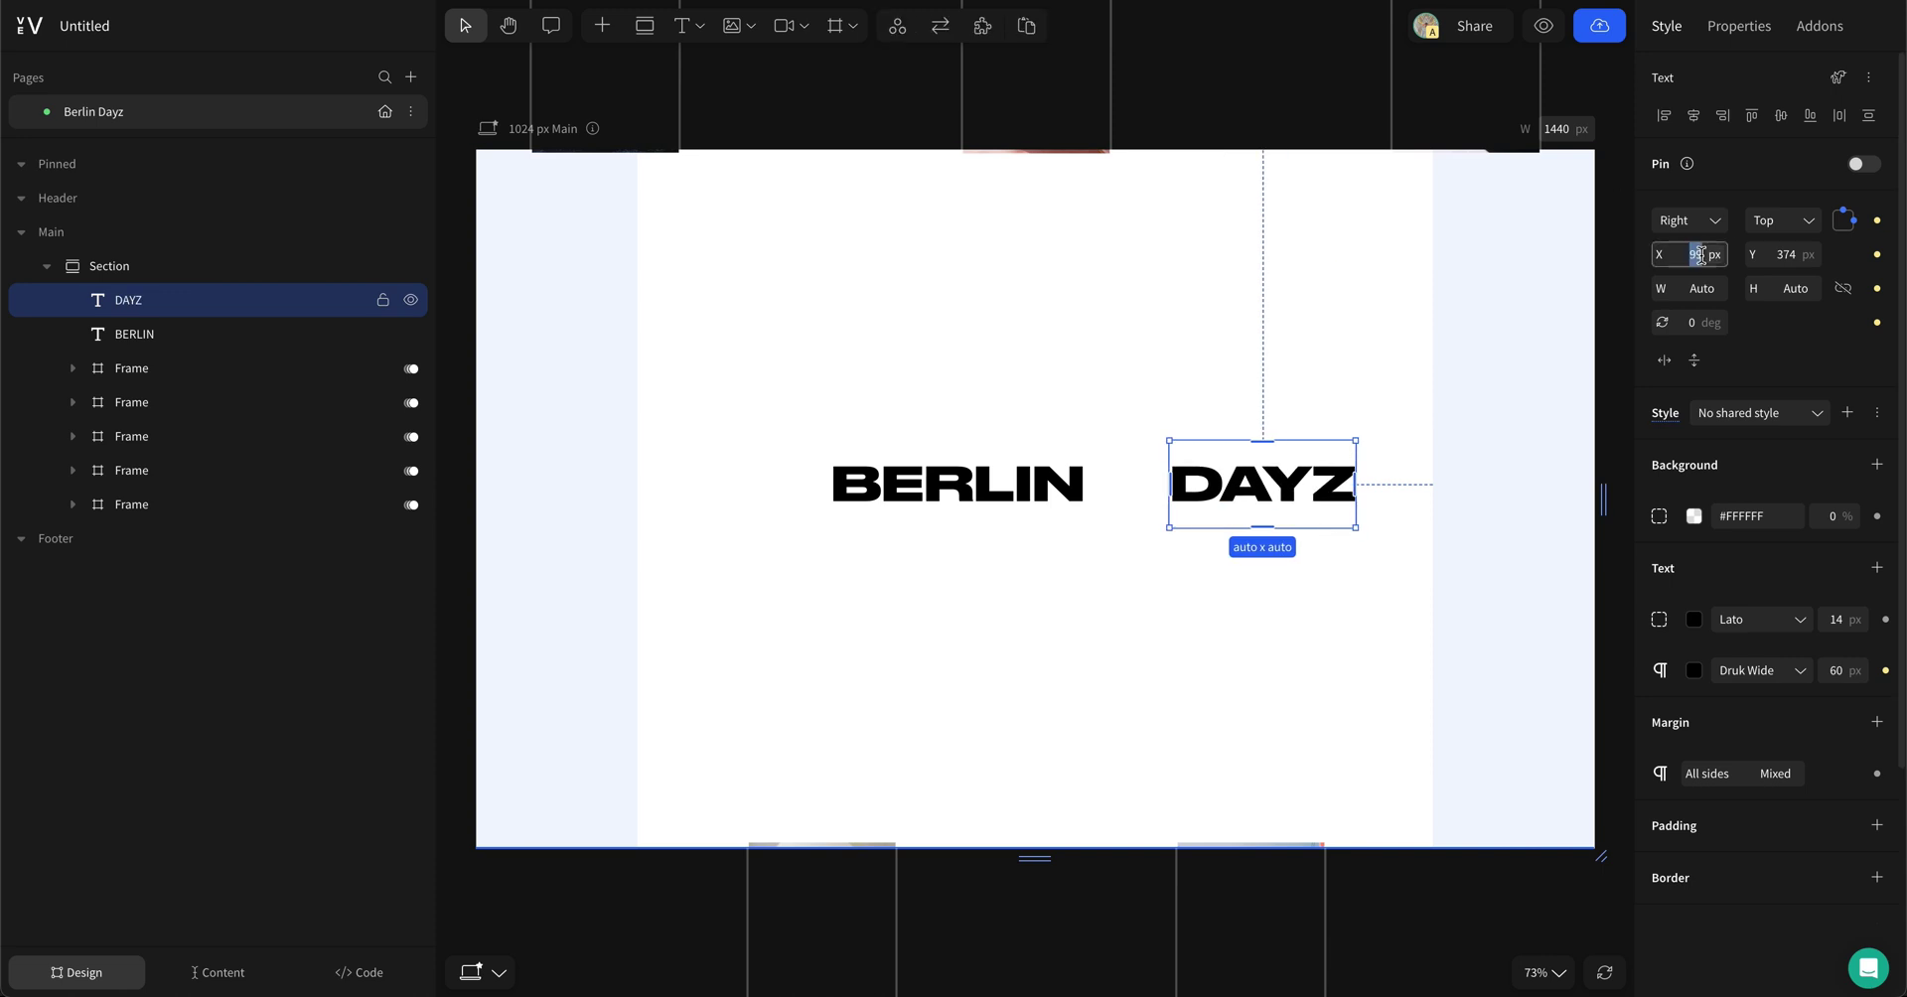
pyautogui.write('195')
pyautogui.press('Return')
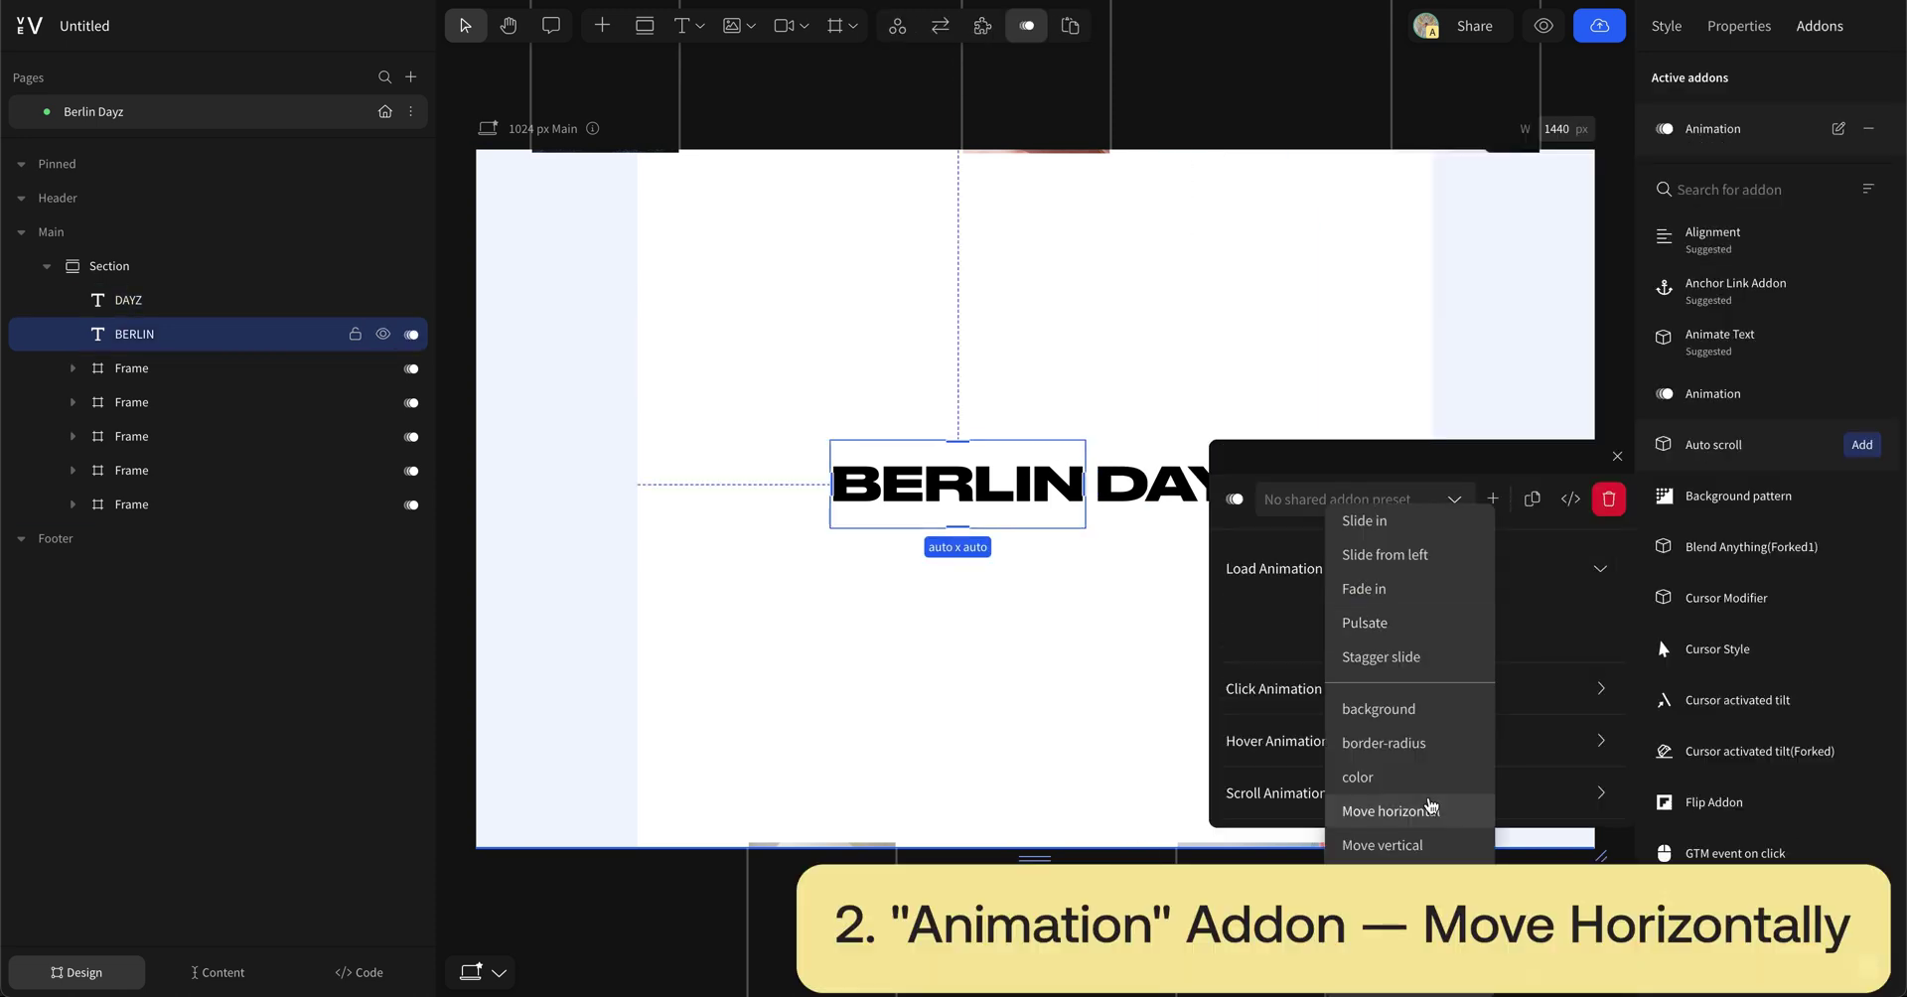
# Step: Give BERLIN a Move horizontal load animation from 0 to -122 px, lasting 2 s with easeOutCirc easing
pyautogui.click(1384, 804)
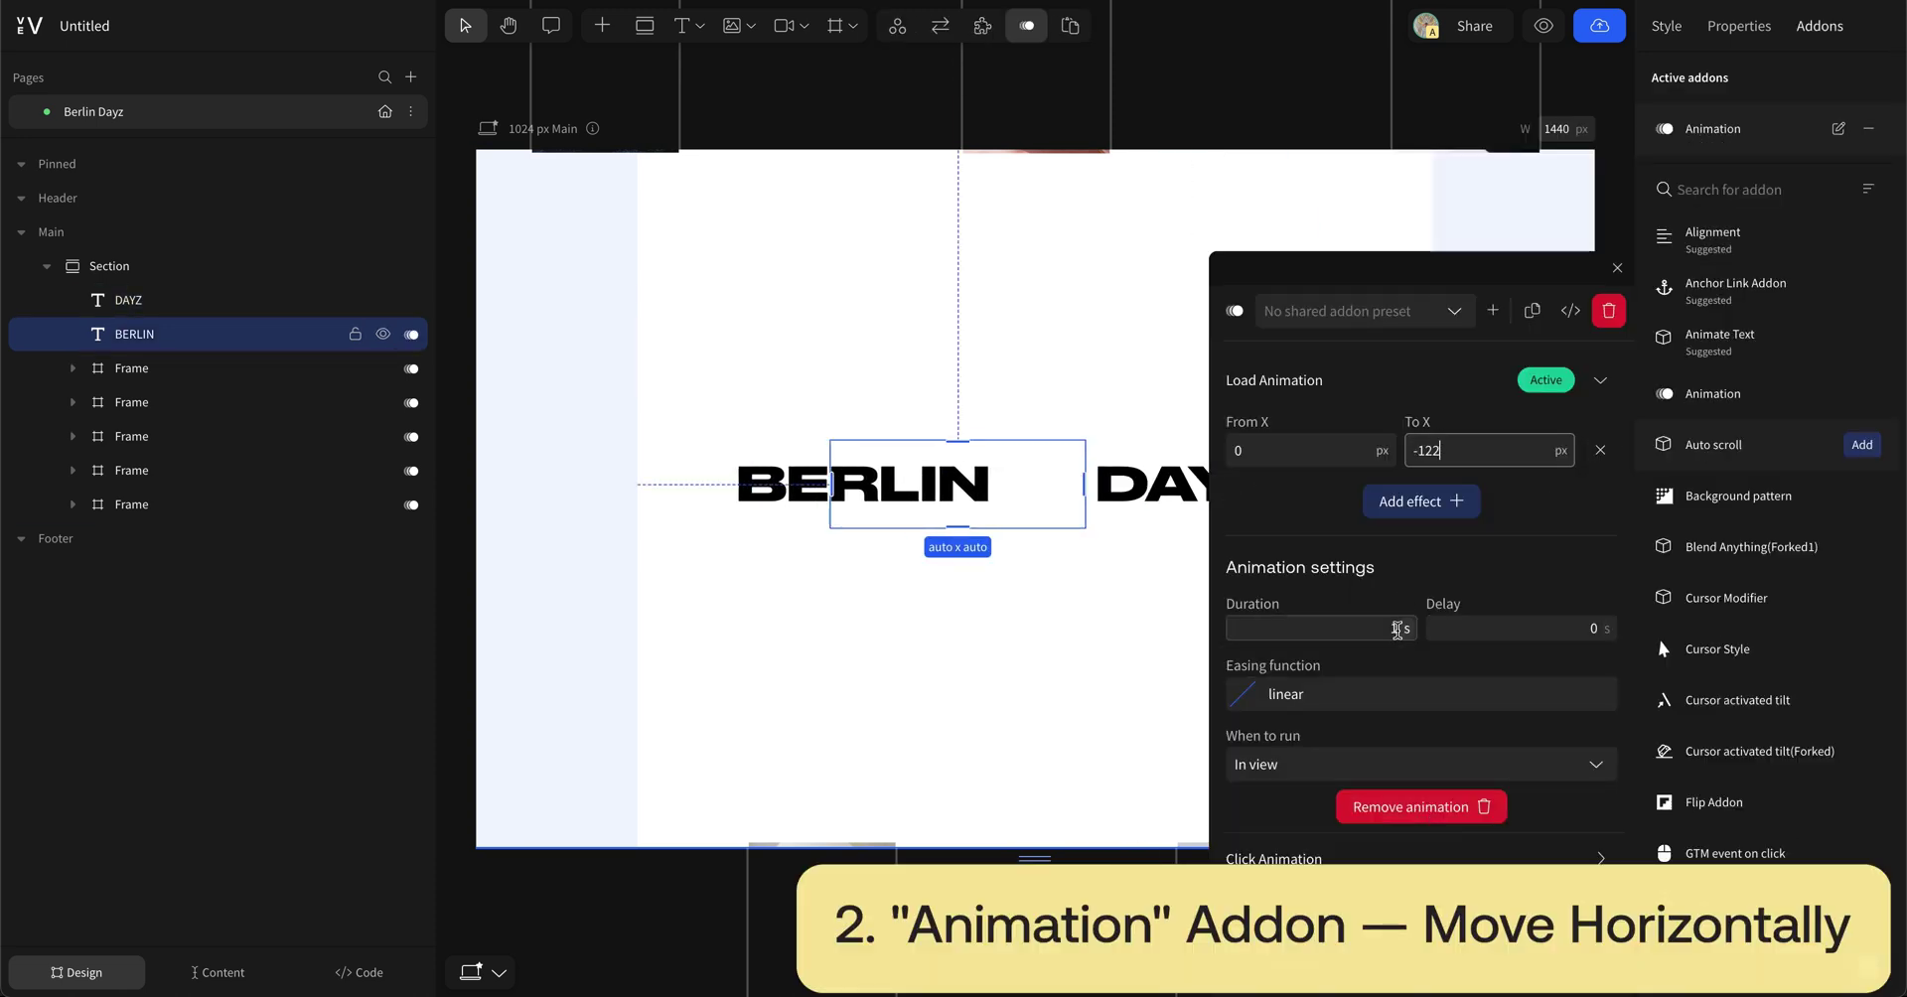
pyautogui.click(1420, 693)
pyautogui.click(1480, 541)
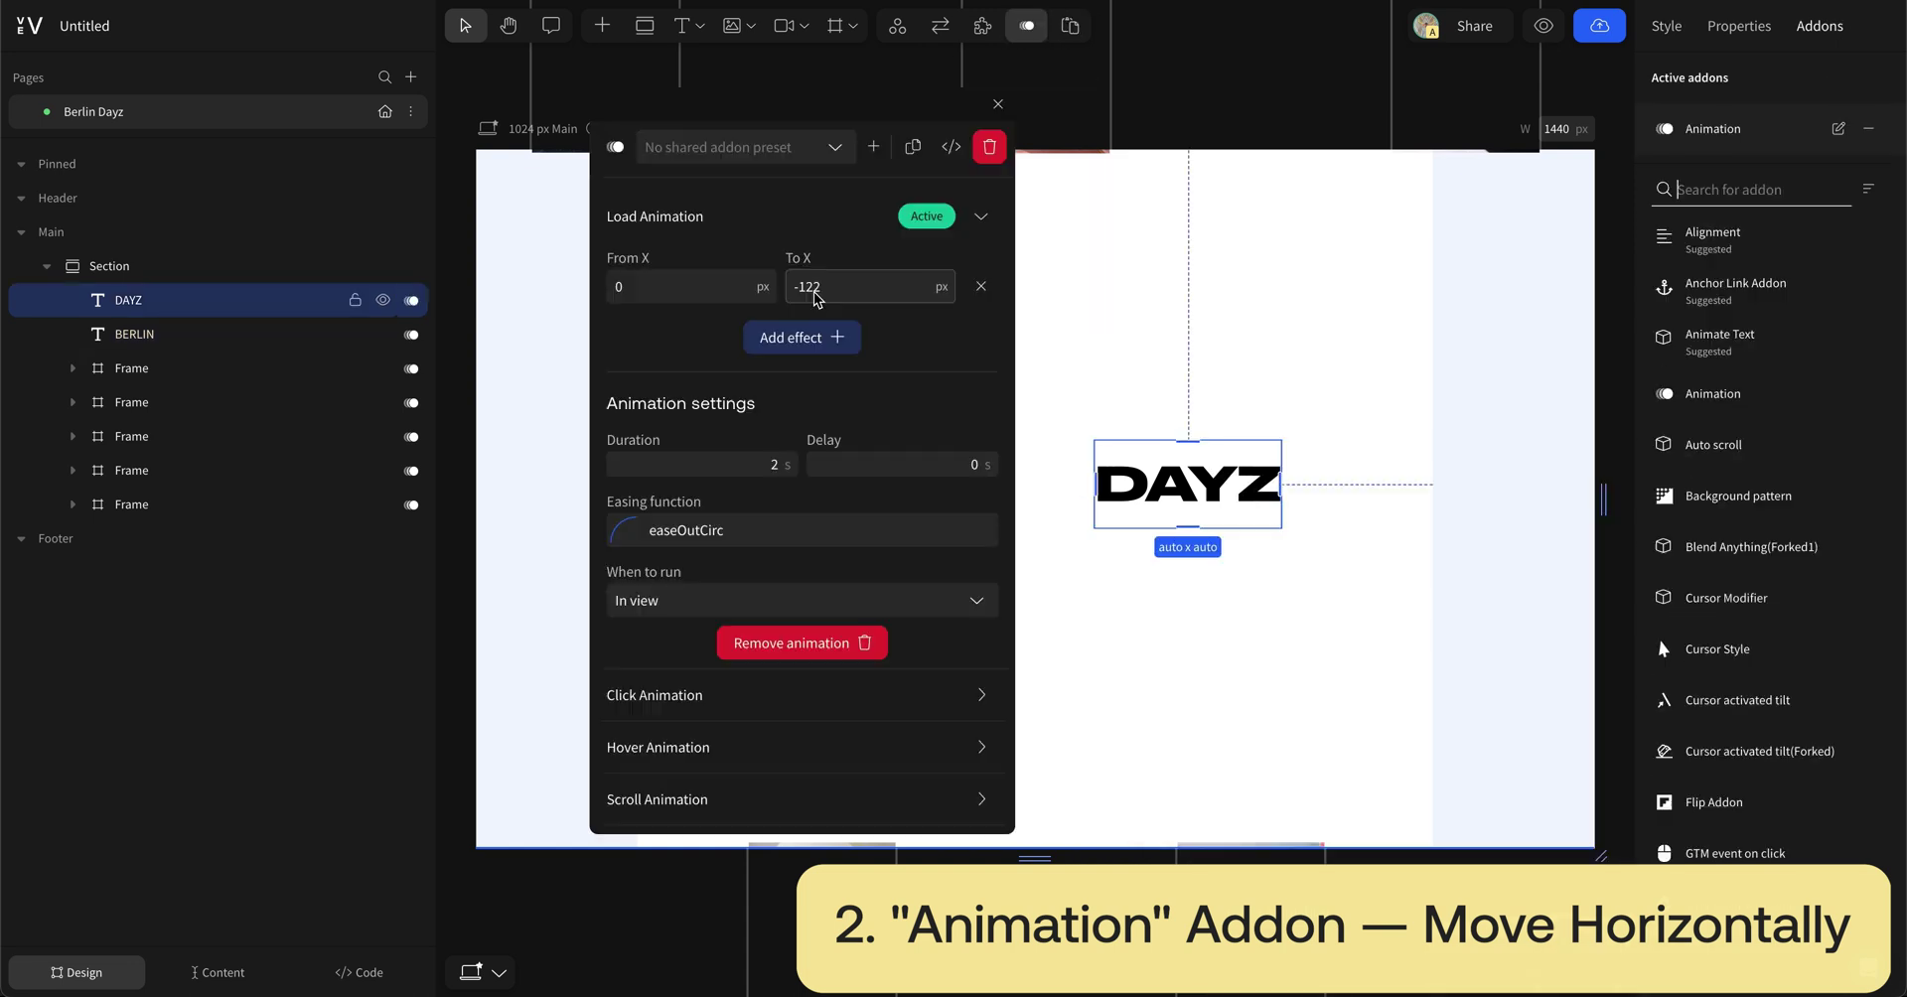
# Step: Finish the horizontal load animation on the DAYZ text and preview the page
pyautogui.click(1320, 325)
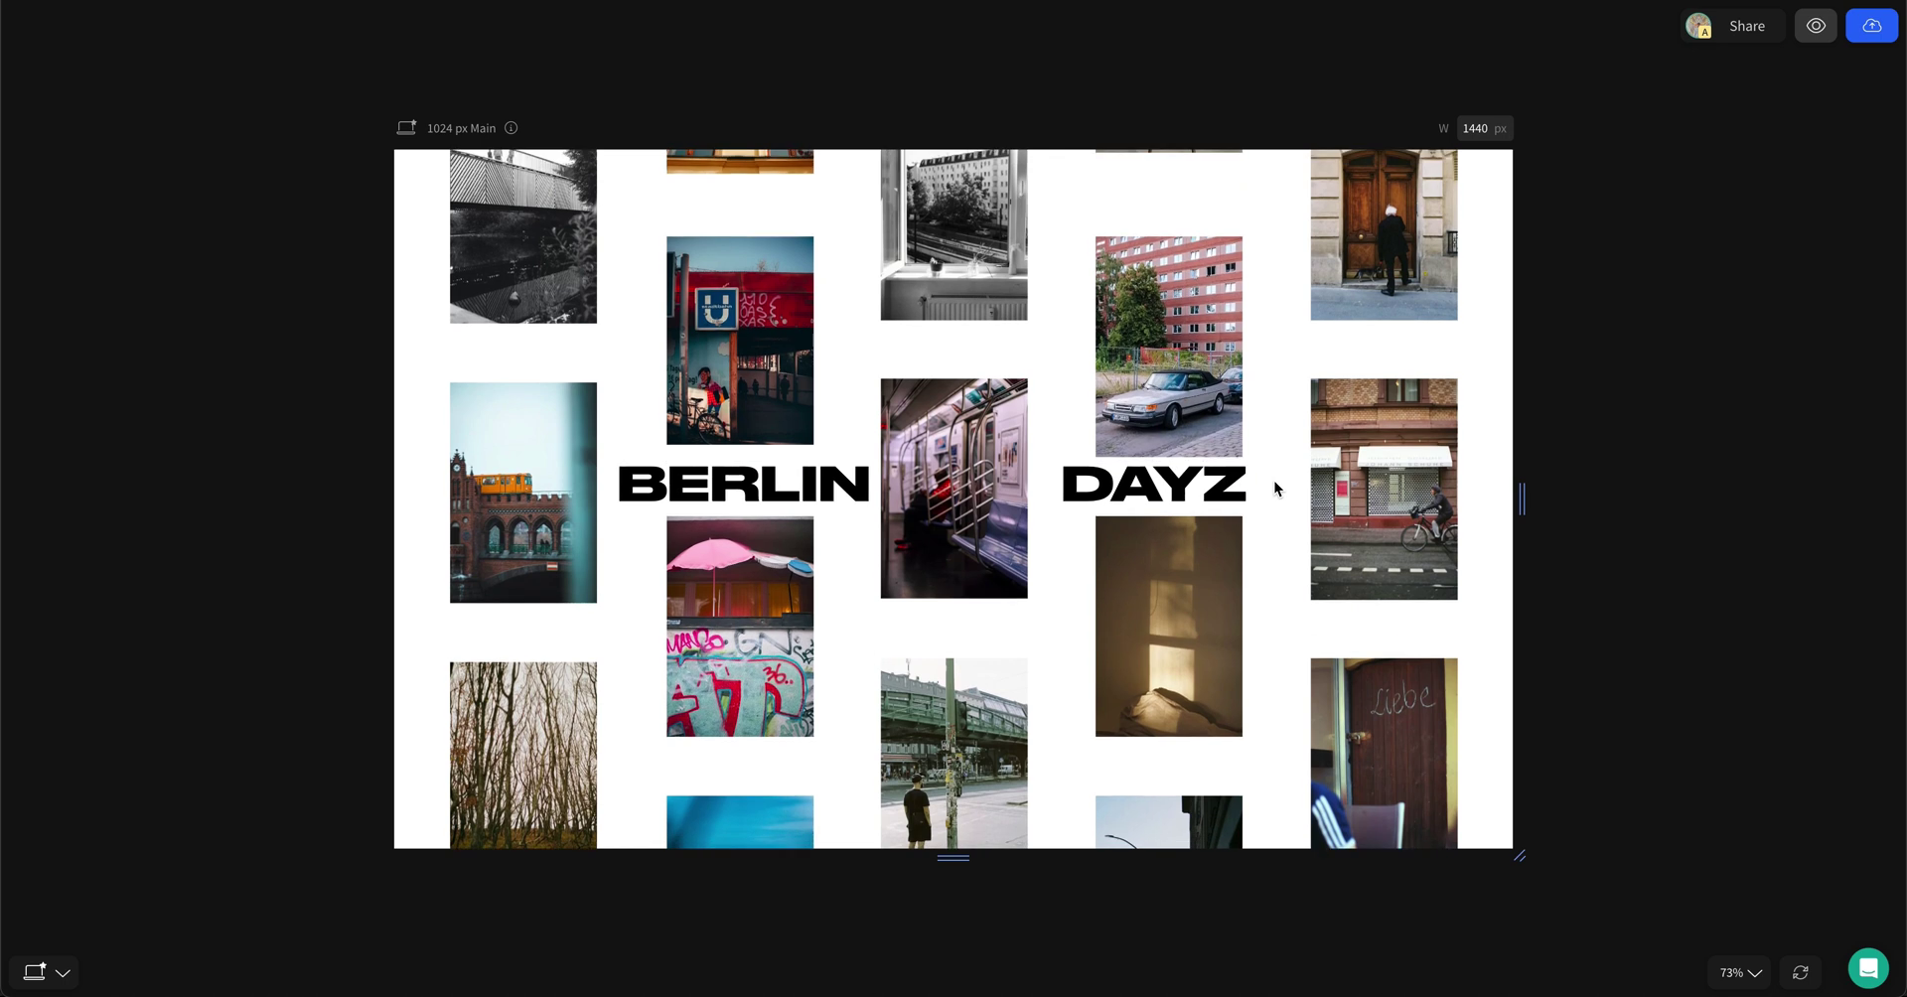
pyautogui.press('Escape')
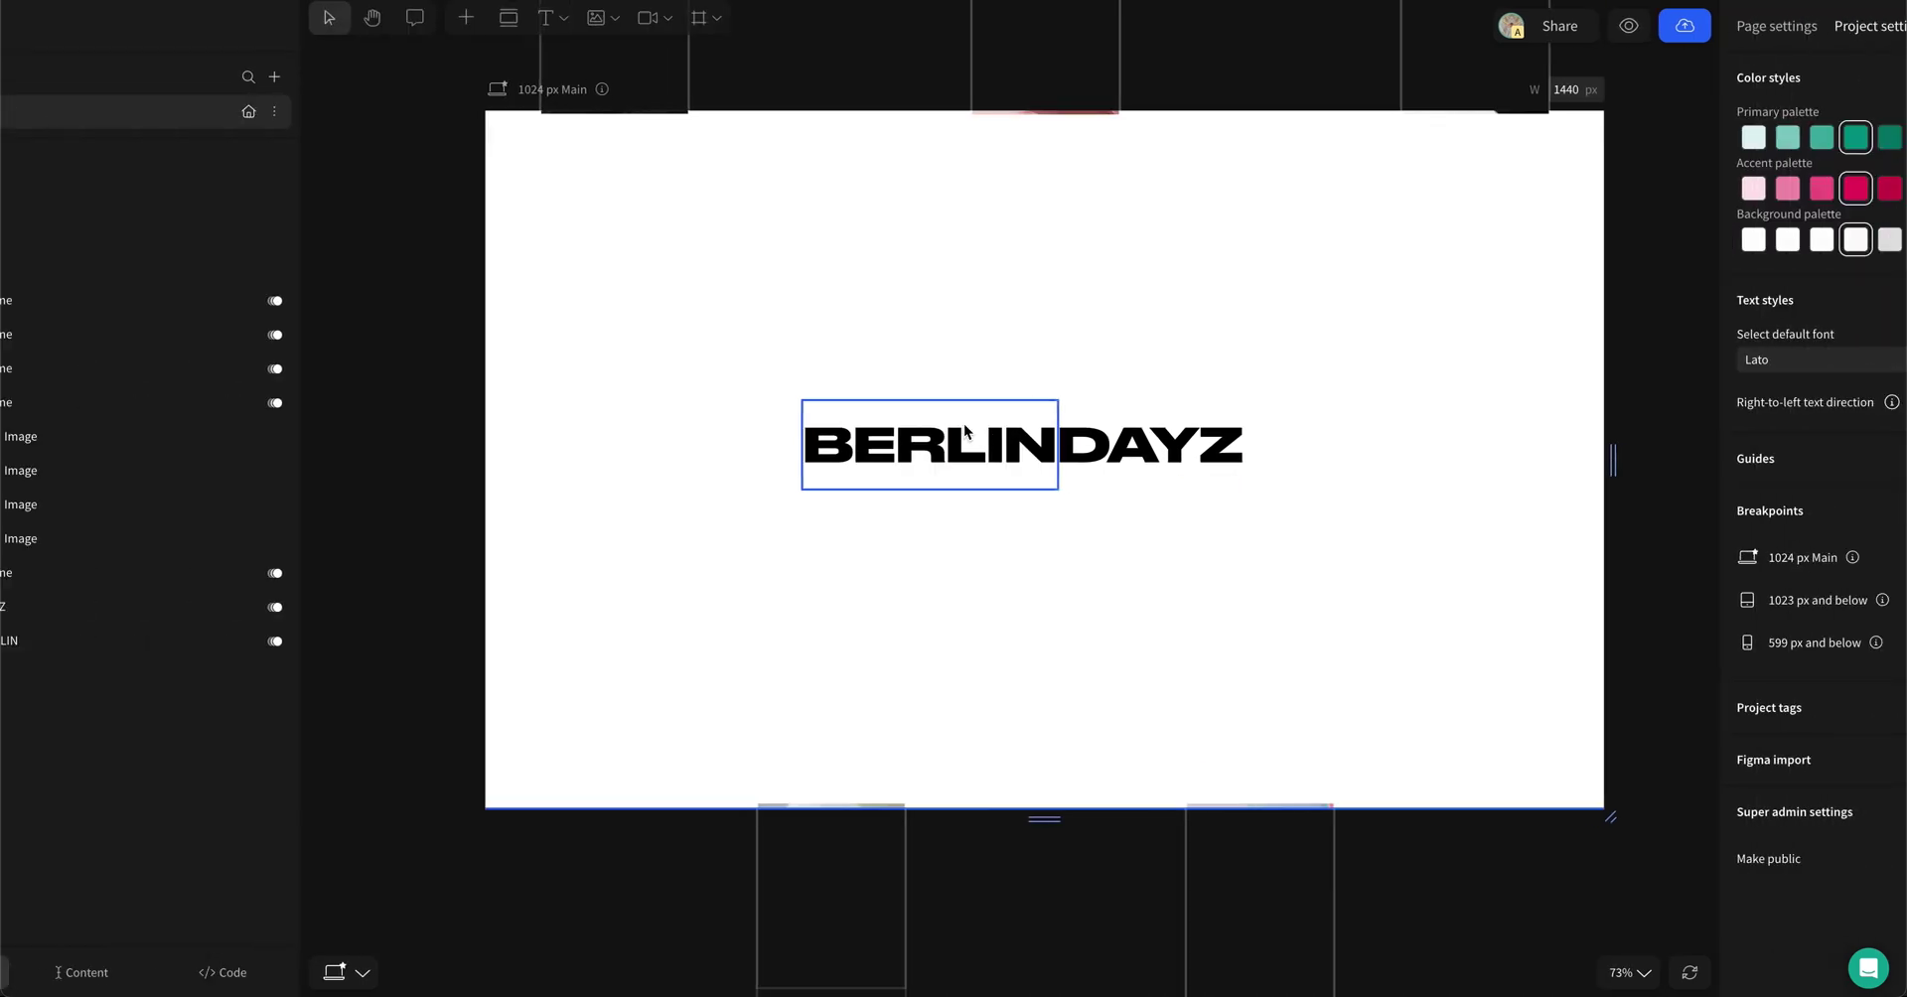
# Step: Copy one of the images from the middle column above the section
pyautogui.scroll(6, 1050, 266)
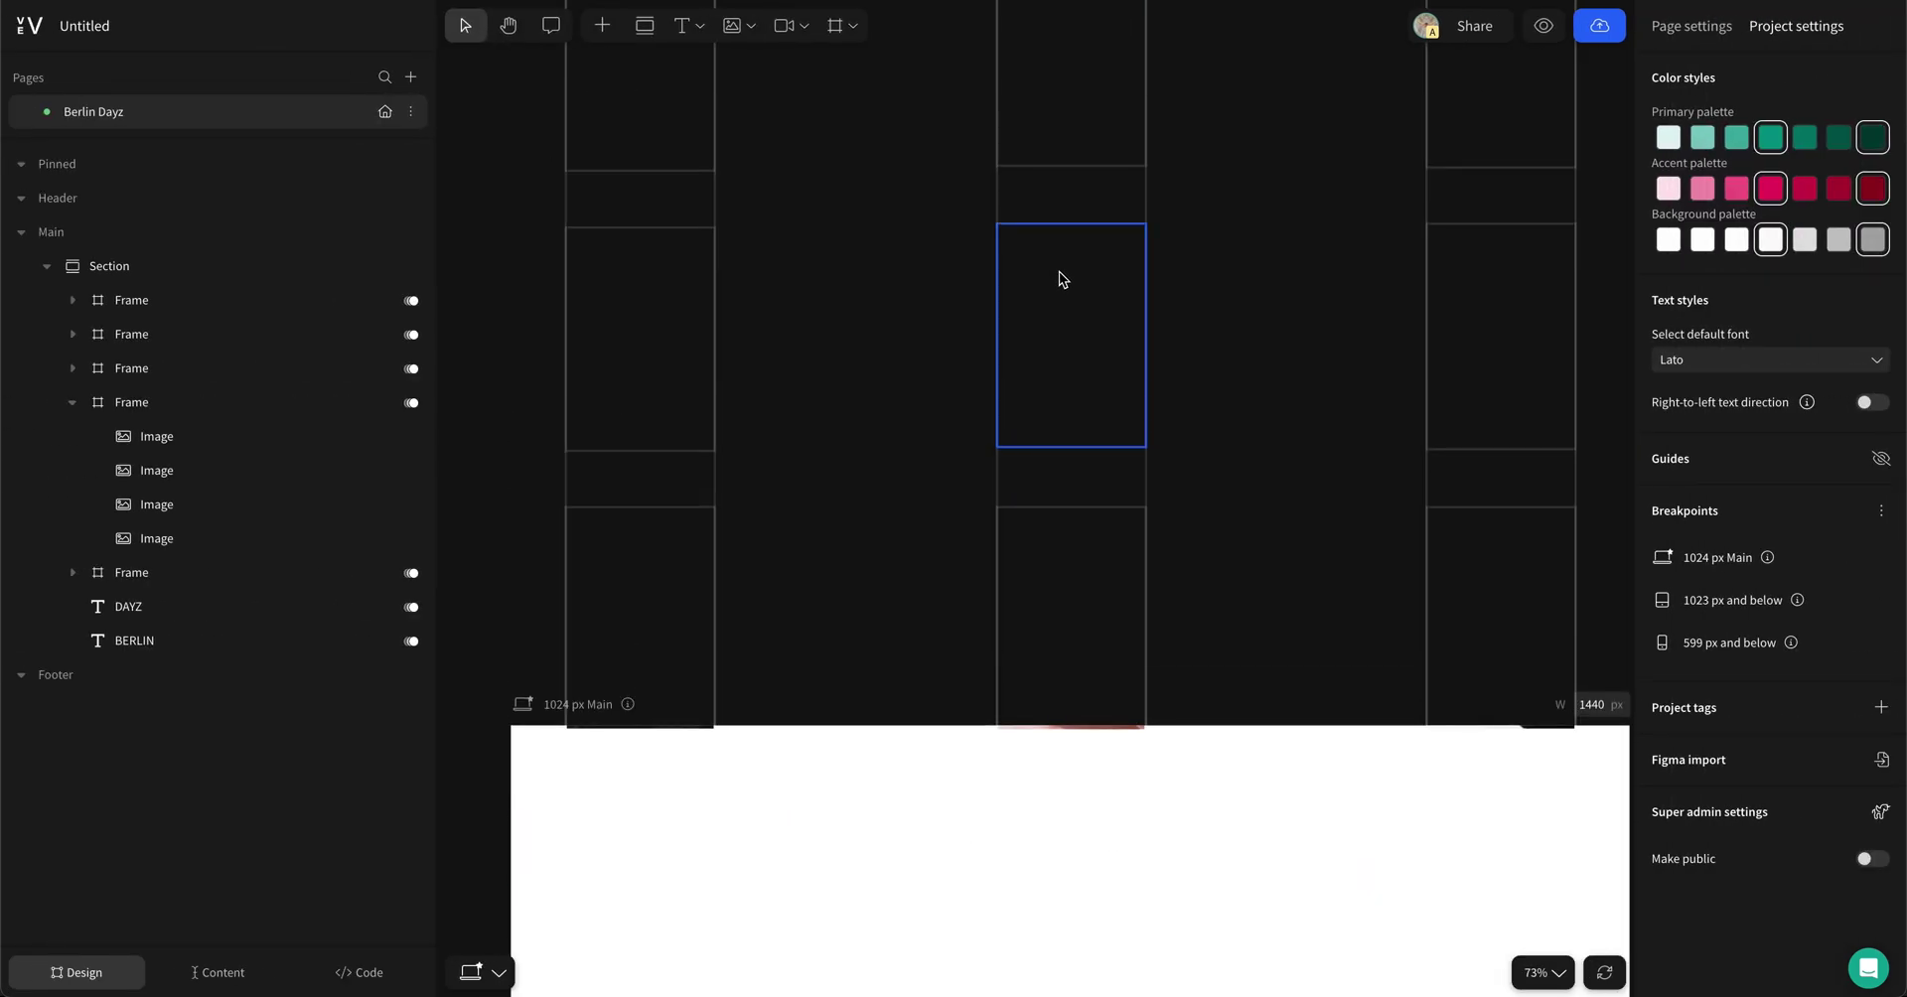
pyautogui.click(1057, 276)
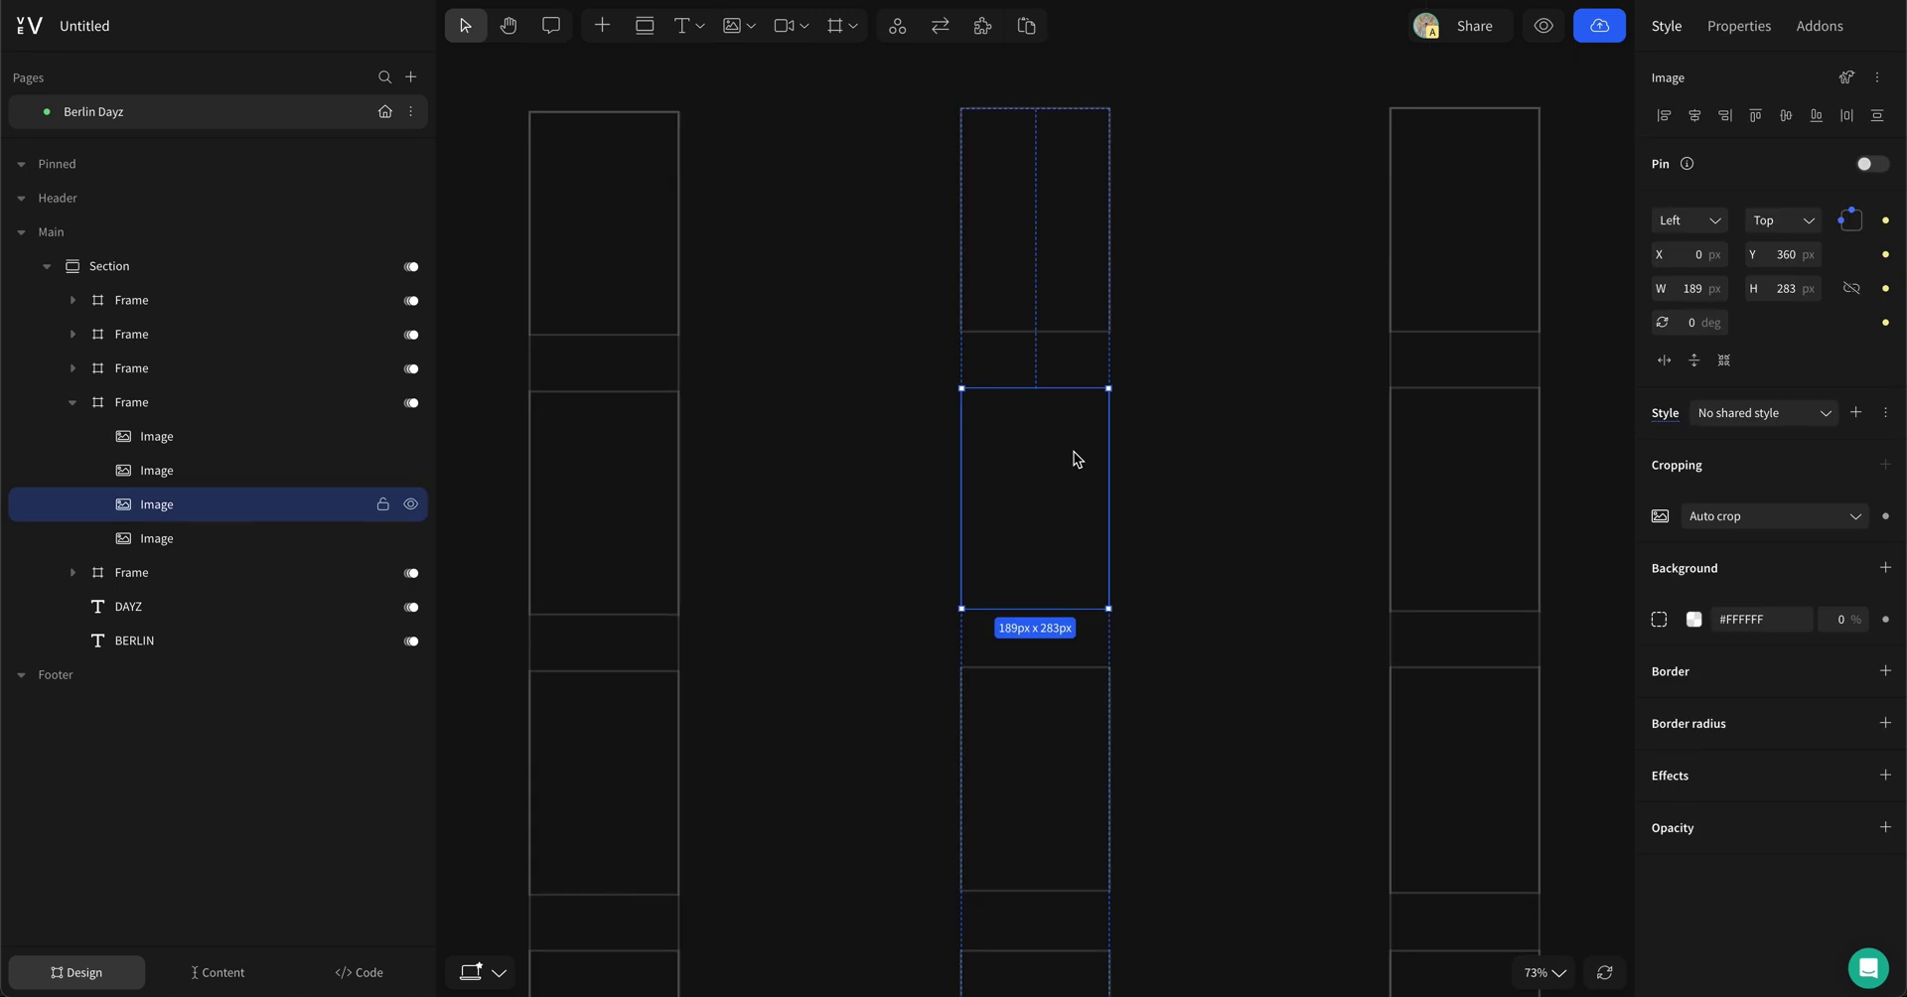
pyautogui.hotkey('ctrl', 'c')
pyautogui.scroll(-8, 1076, 459)
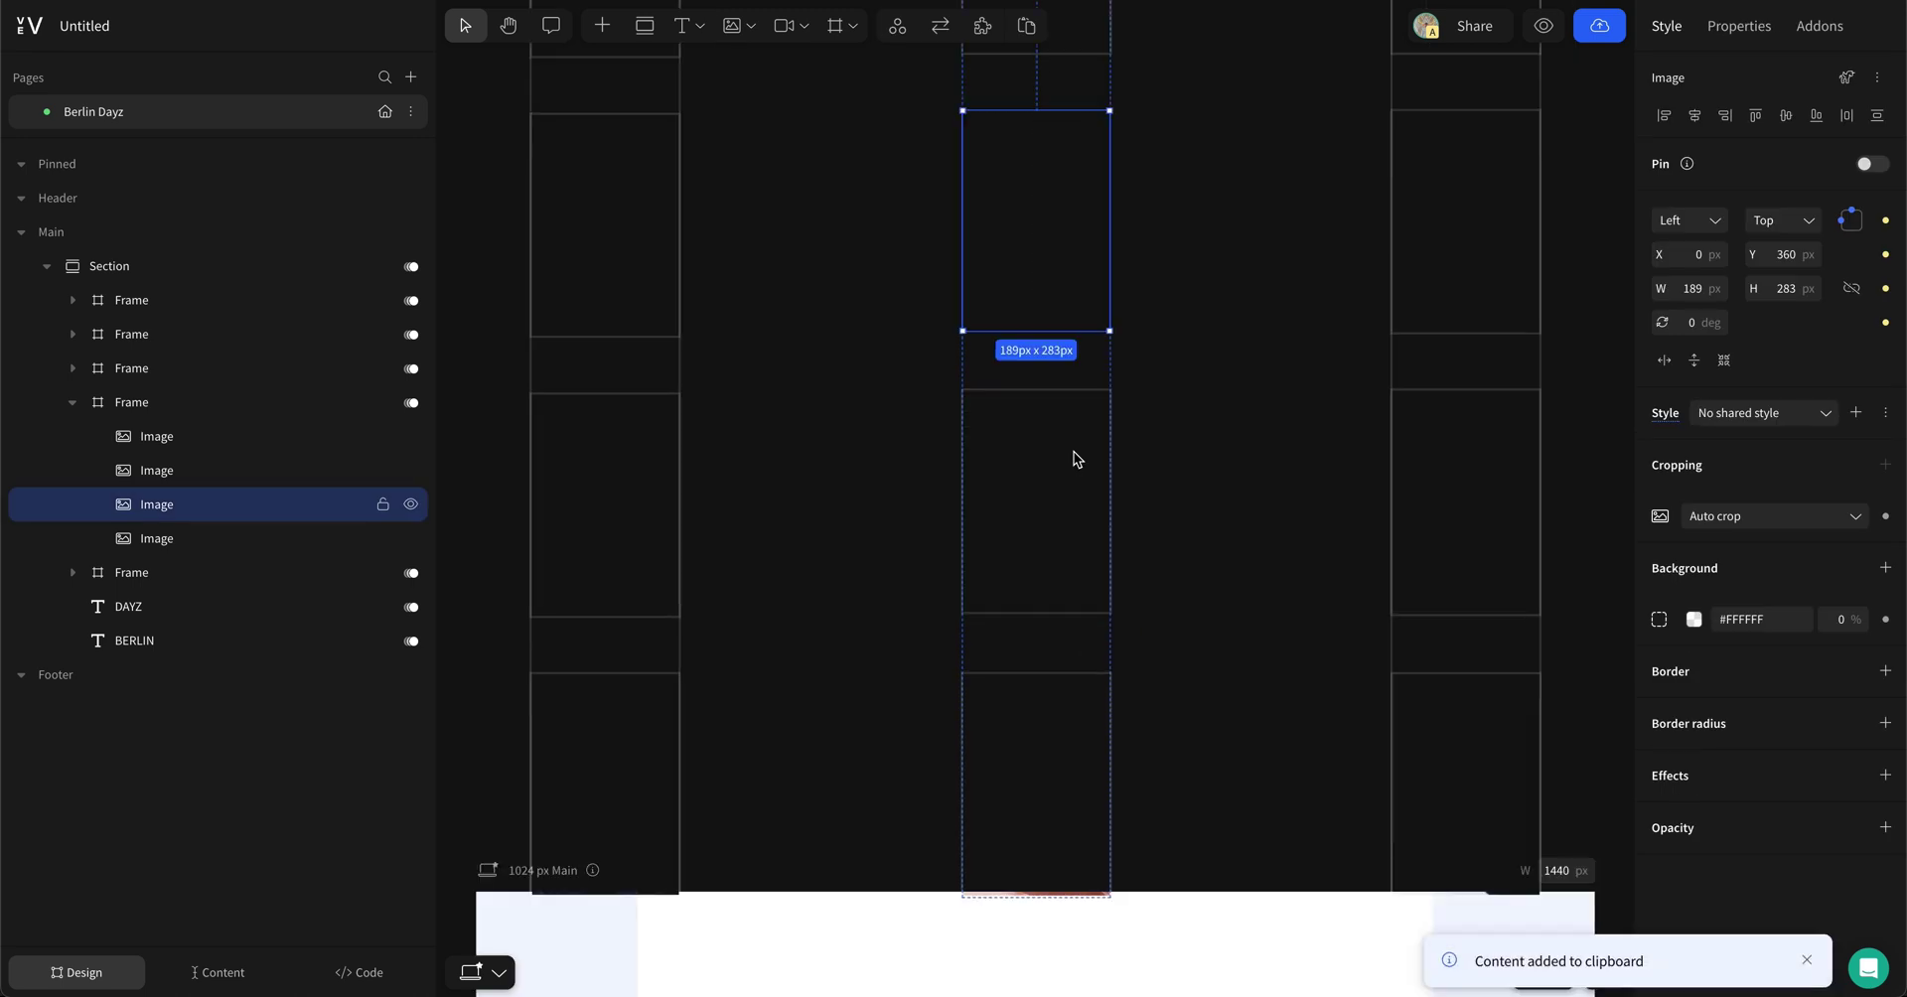
# Step: Draw a frame about 145% wide and 965 px high over the whole section and fill it with #FFFFFF
pyautogui.click(532, 294)
pyautogui.click(834, 25)
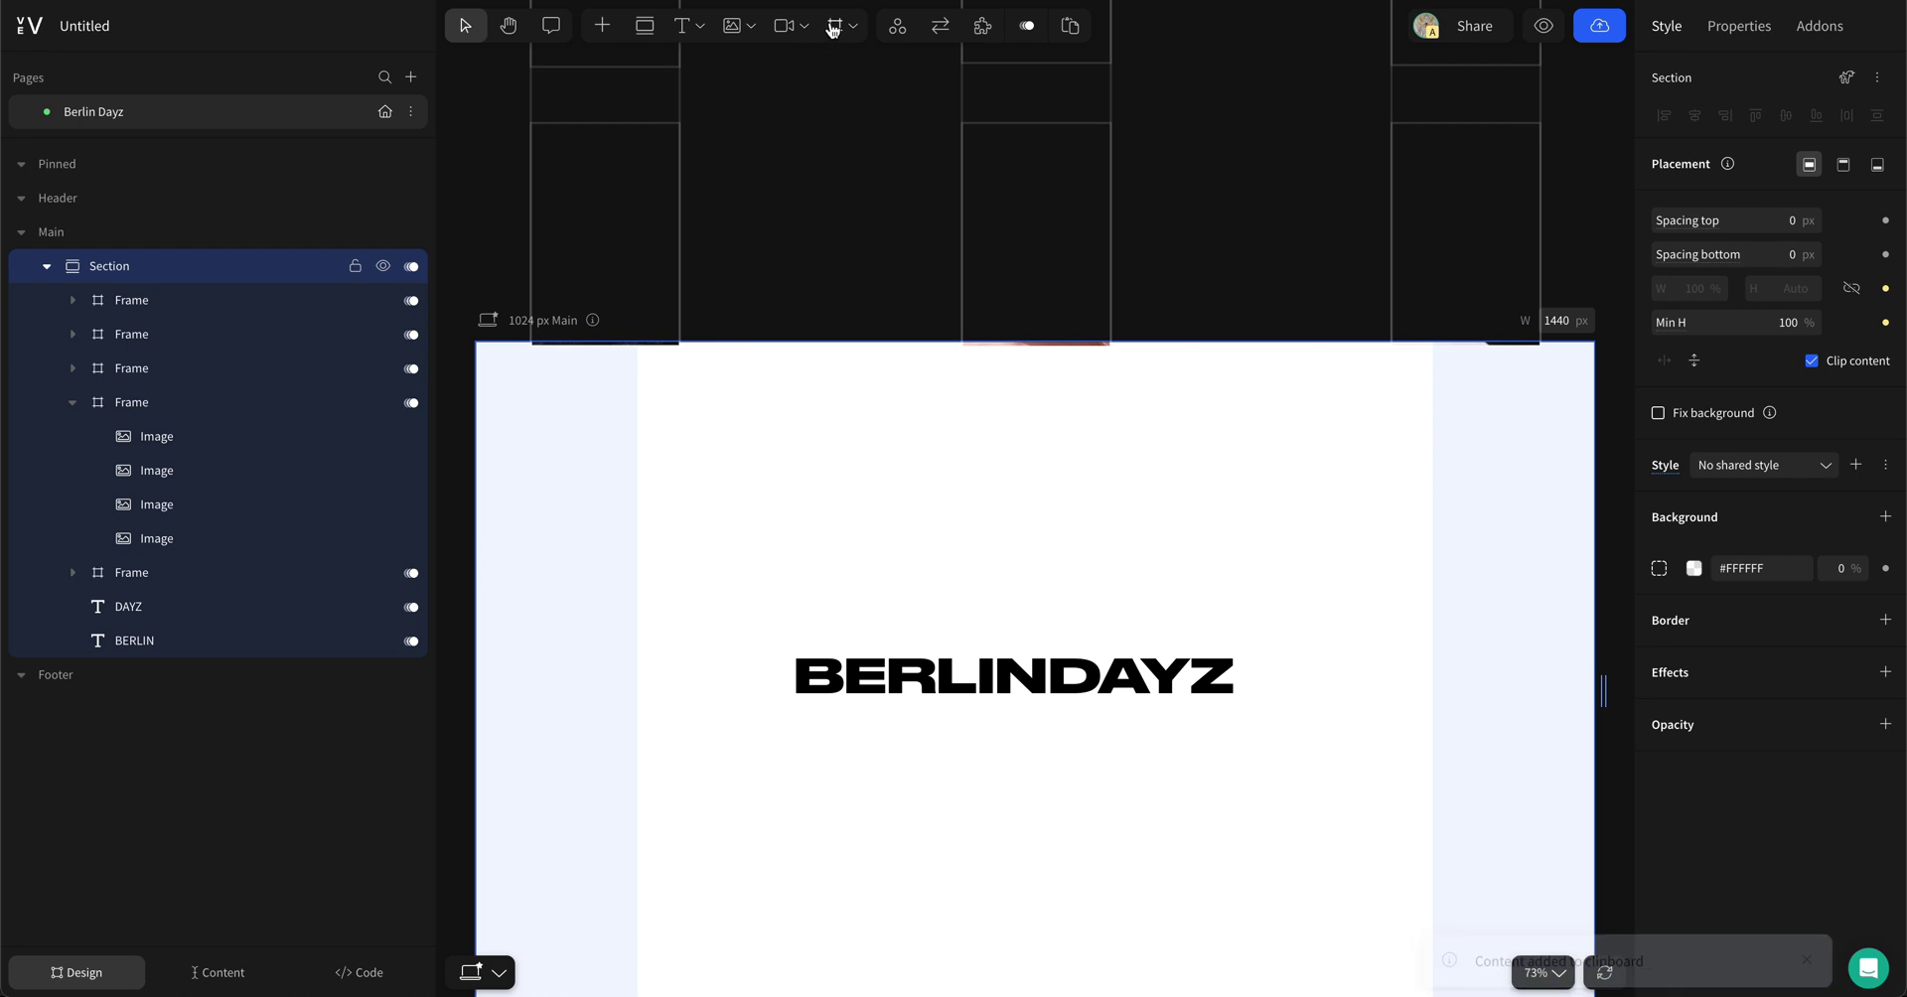
pyautogui.moveTo(452, 305)
pyautogui.mouseDown()
pyautogui.moveTo(1396, 964)
pyautogui.moveTo(1608, 996)
pyautogui.mouseUp()
pyautogui.scroll(-2, 1431, 810)
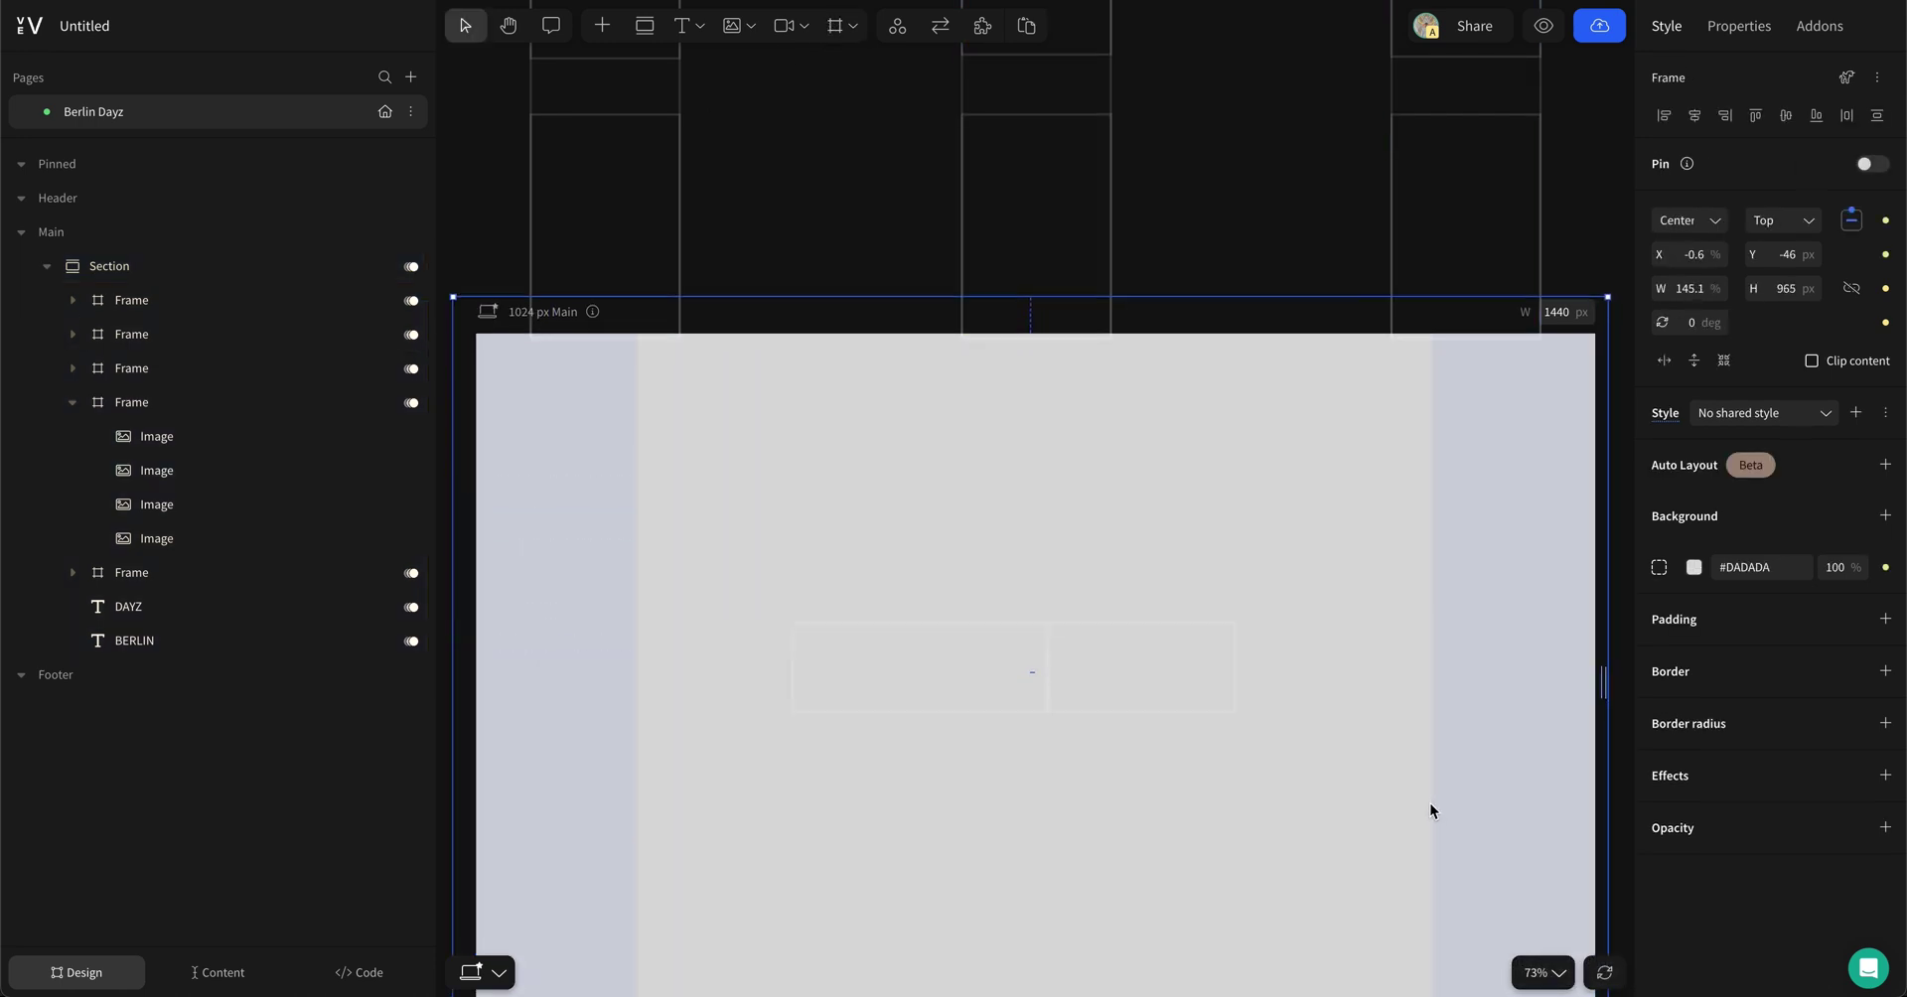
pyautogui.click(1693, 567)
pyautogui.moveTo(1551, 695); pyautogui.dragTo(1043, 428)
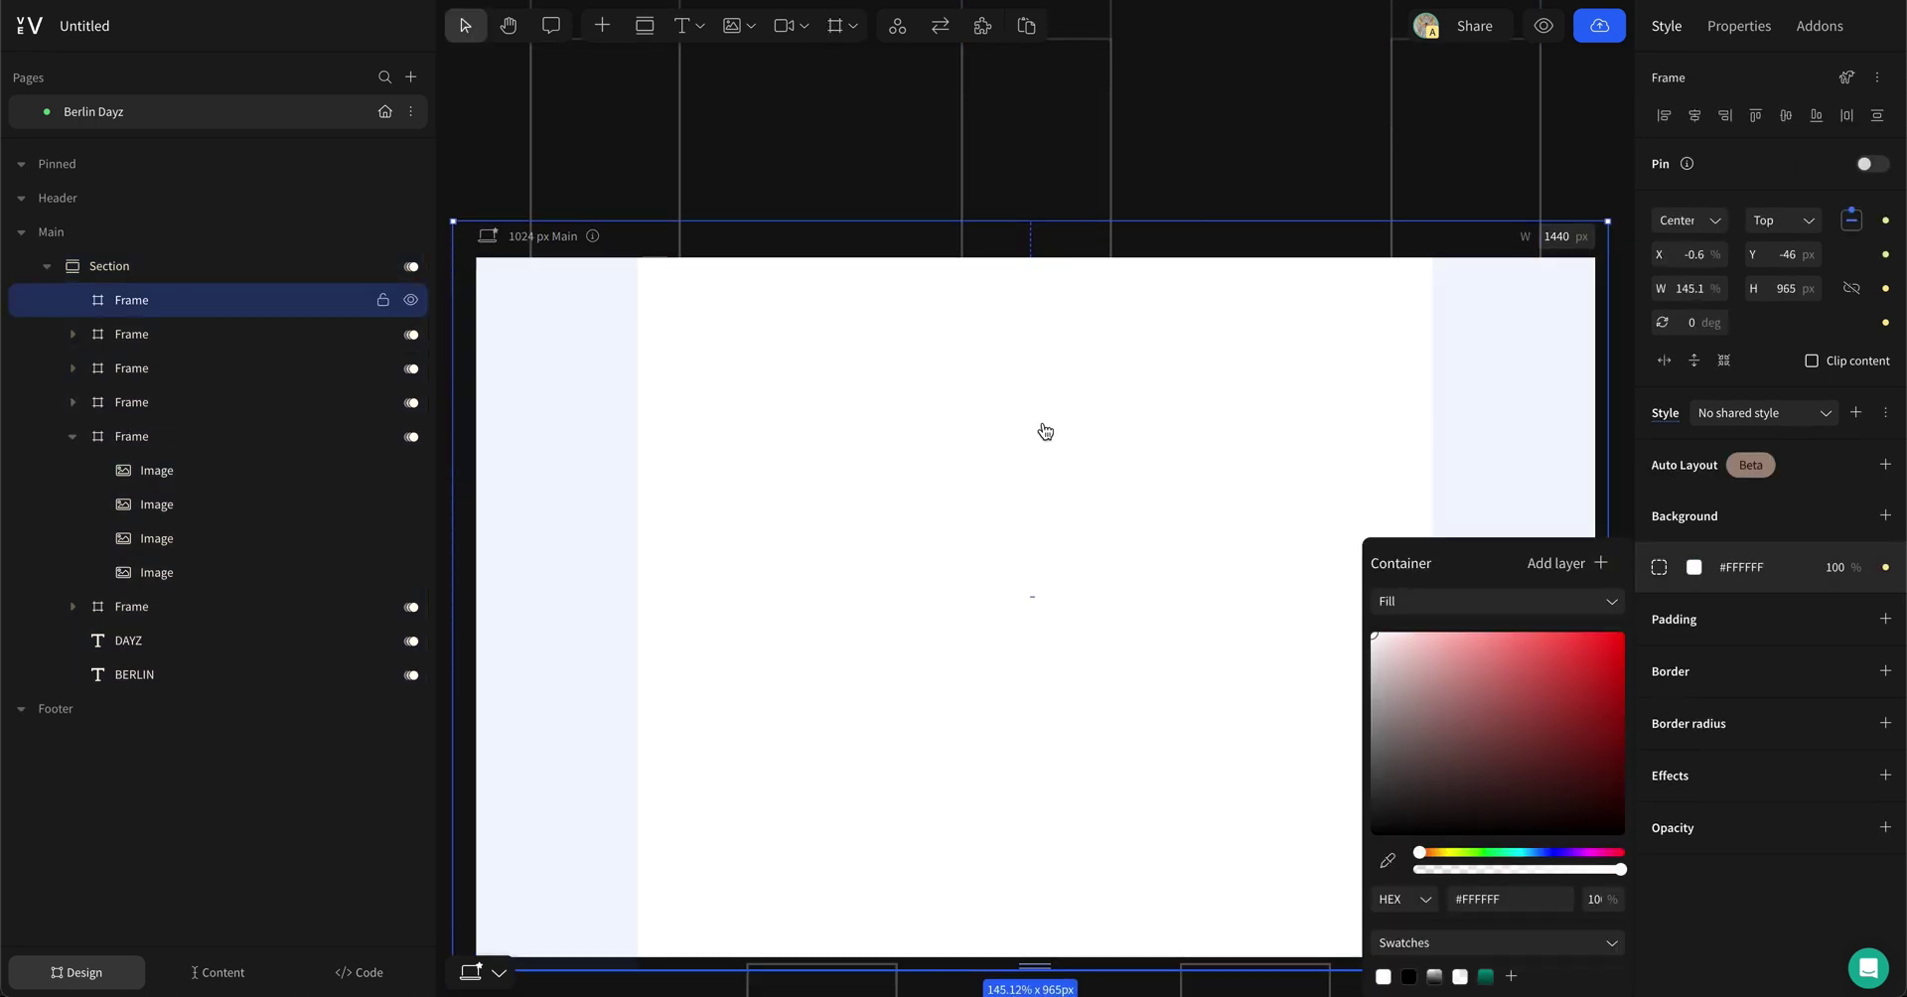
# Step: Try to apply the Animation addon with a load animation to the white cover frame
pyautogui.rightClick(1041, 425)
pyautogui.moveTo(1145, 576)
pyautogui.click(1368, 576)
pyautogui.click(720, 146)
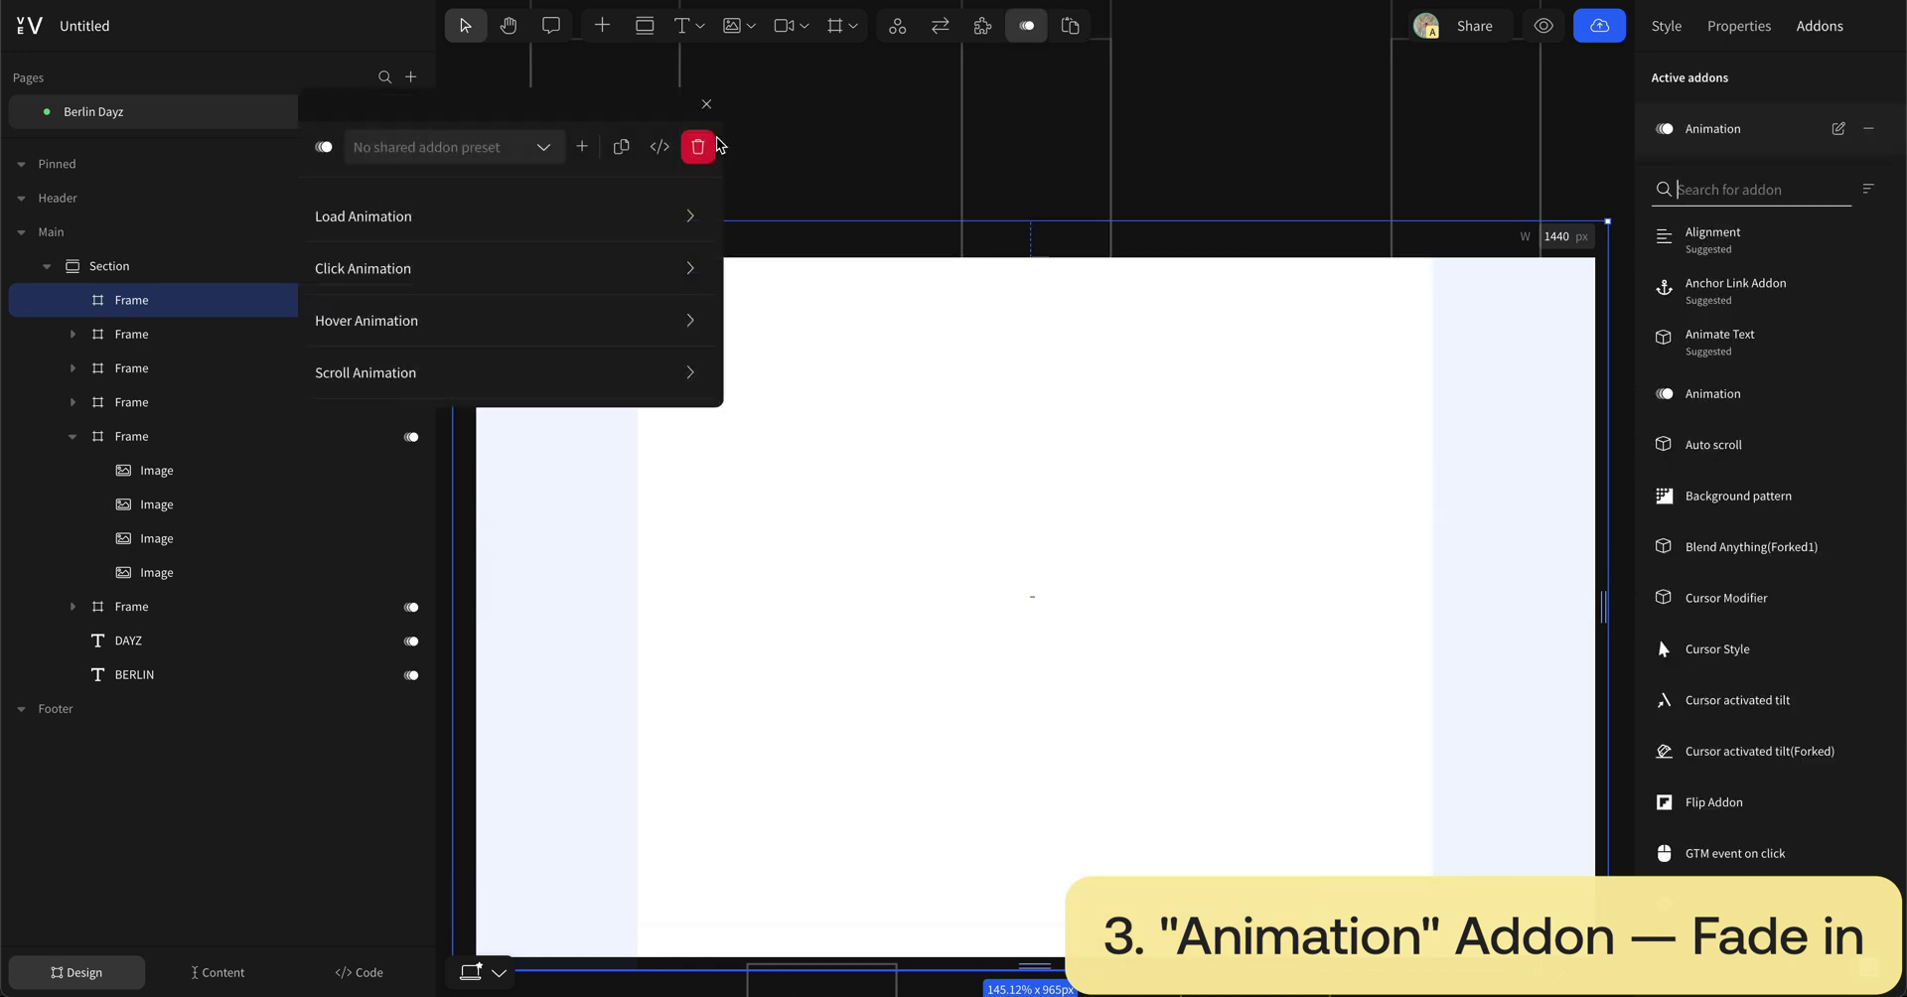
pyautogui.click(689, 218)
pyautogui.click(553, 285)
pyautogui.click(491, 393)
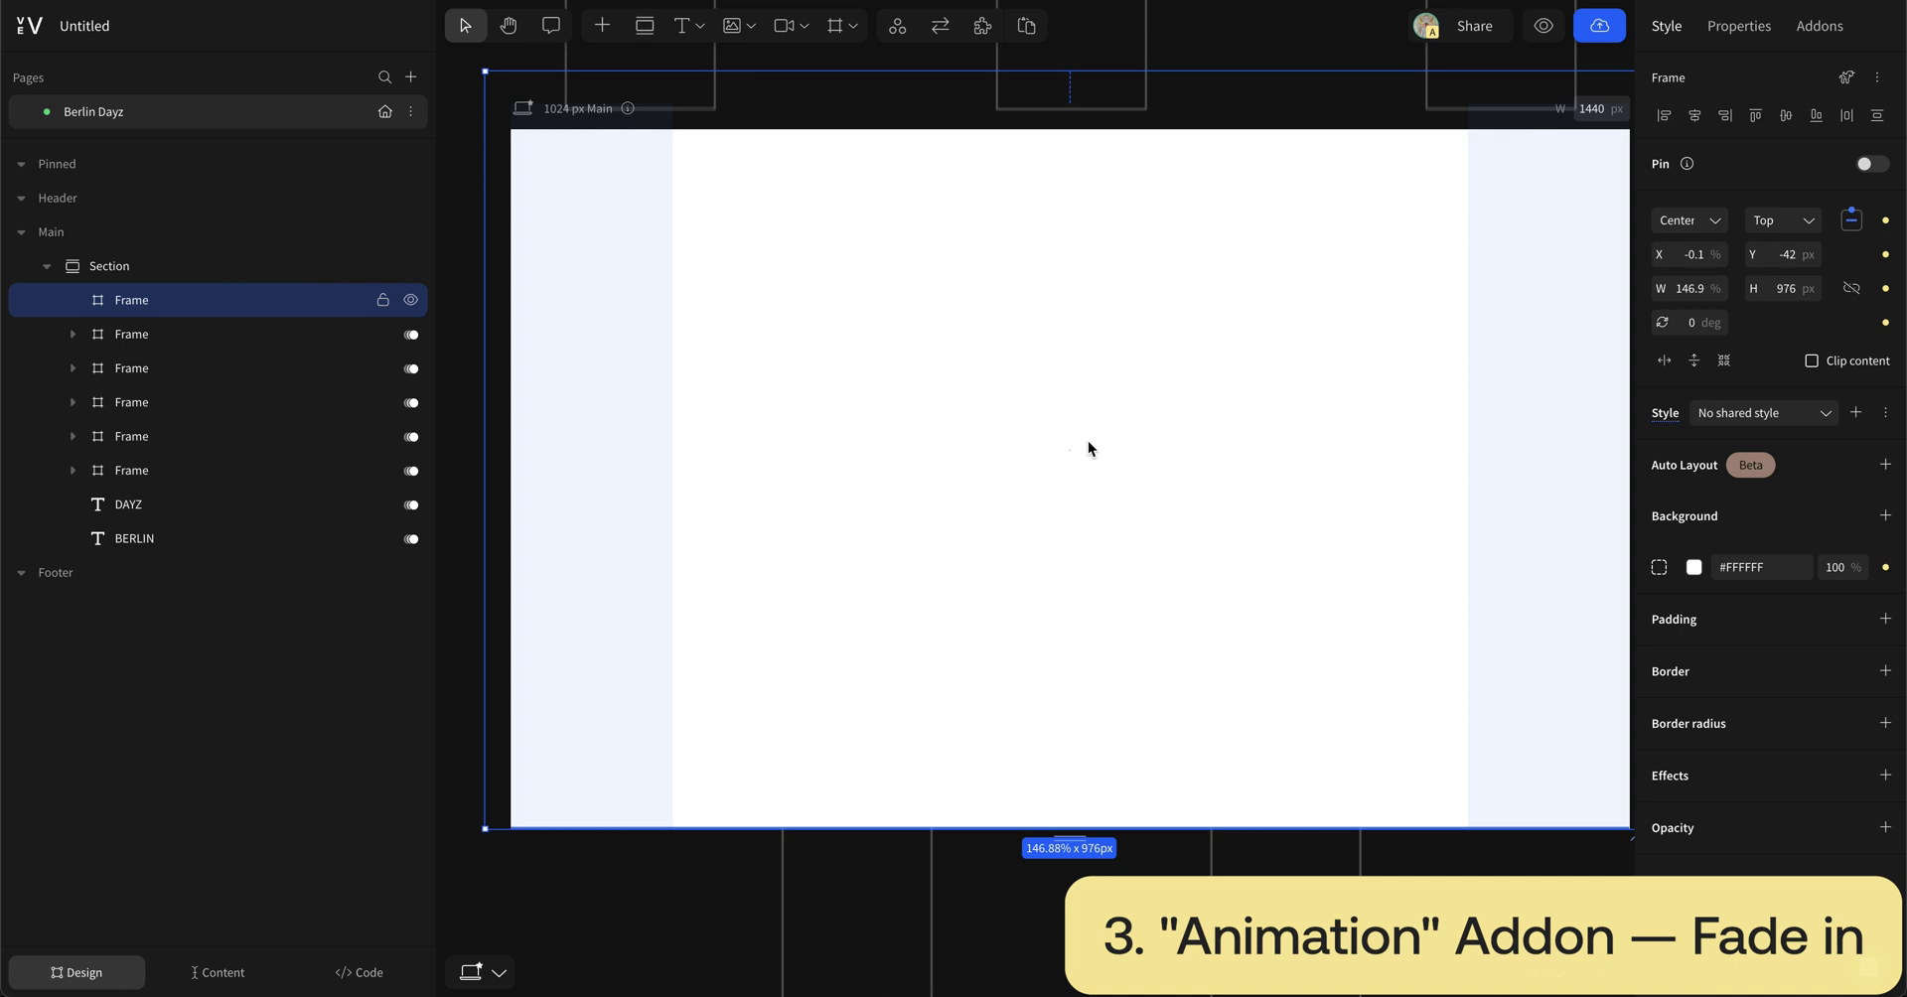
# Step: Paste the copied image near the white frame's center and give it a horizontal load movement from 0 to 900 px
pyautogui.hotkey('ctrl', 'v')
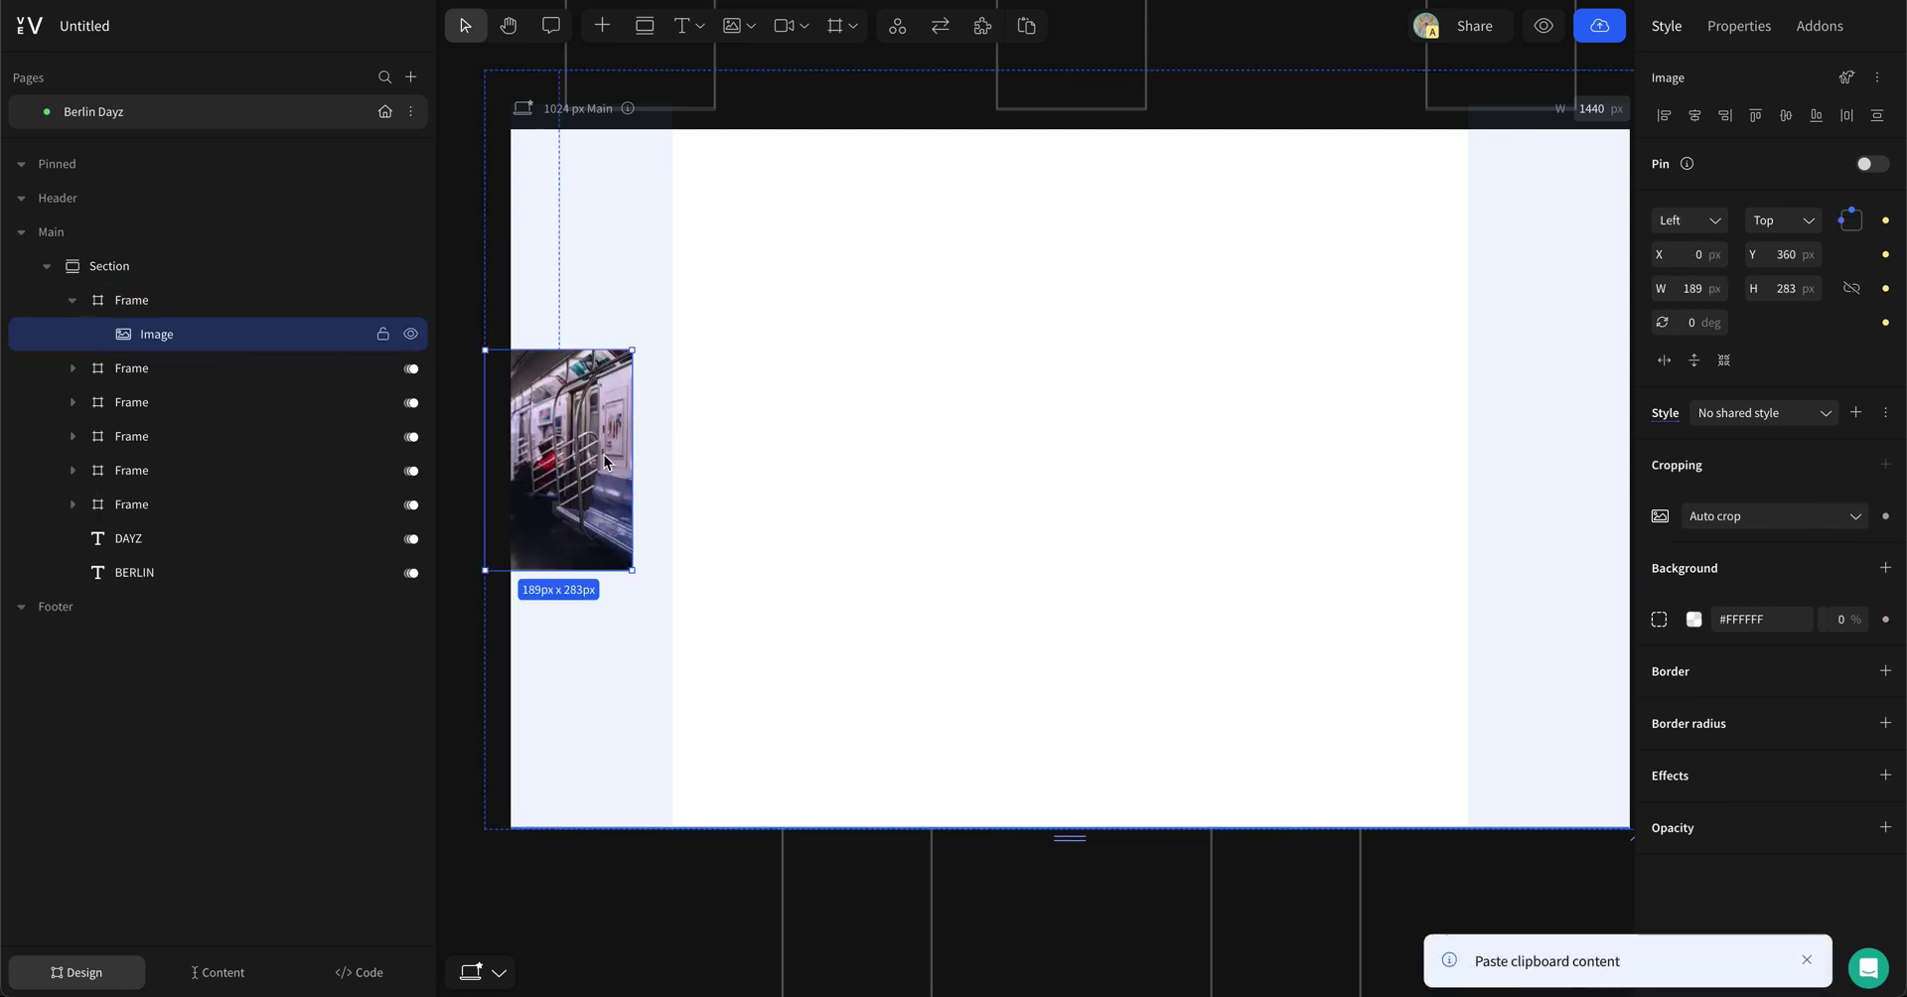
pyautogui.moveTo(1118, 437); pyautogui.dragTo(1112, 439)
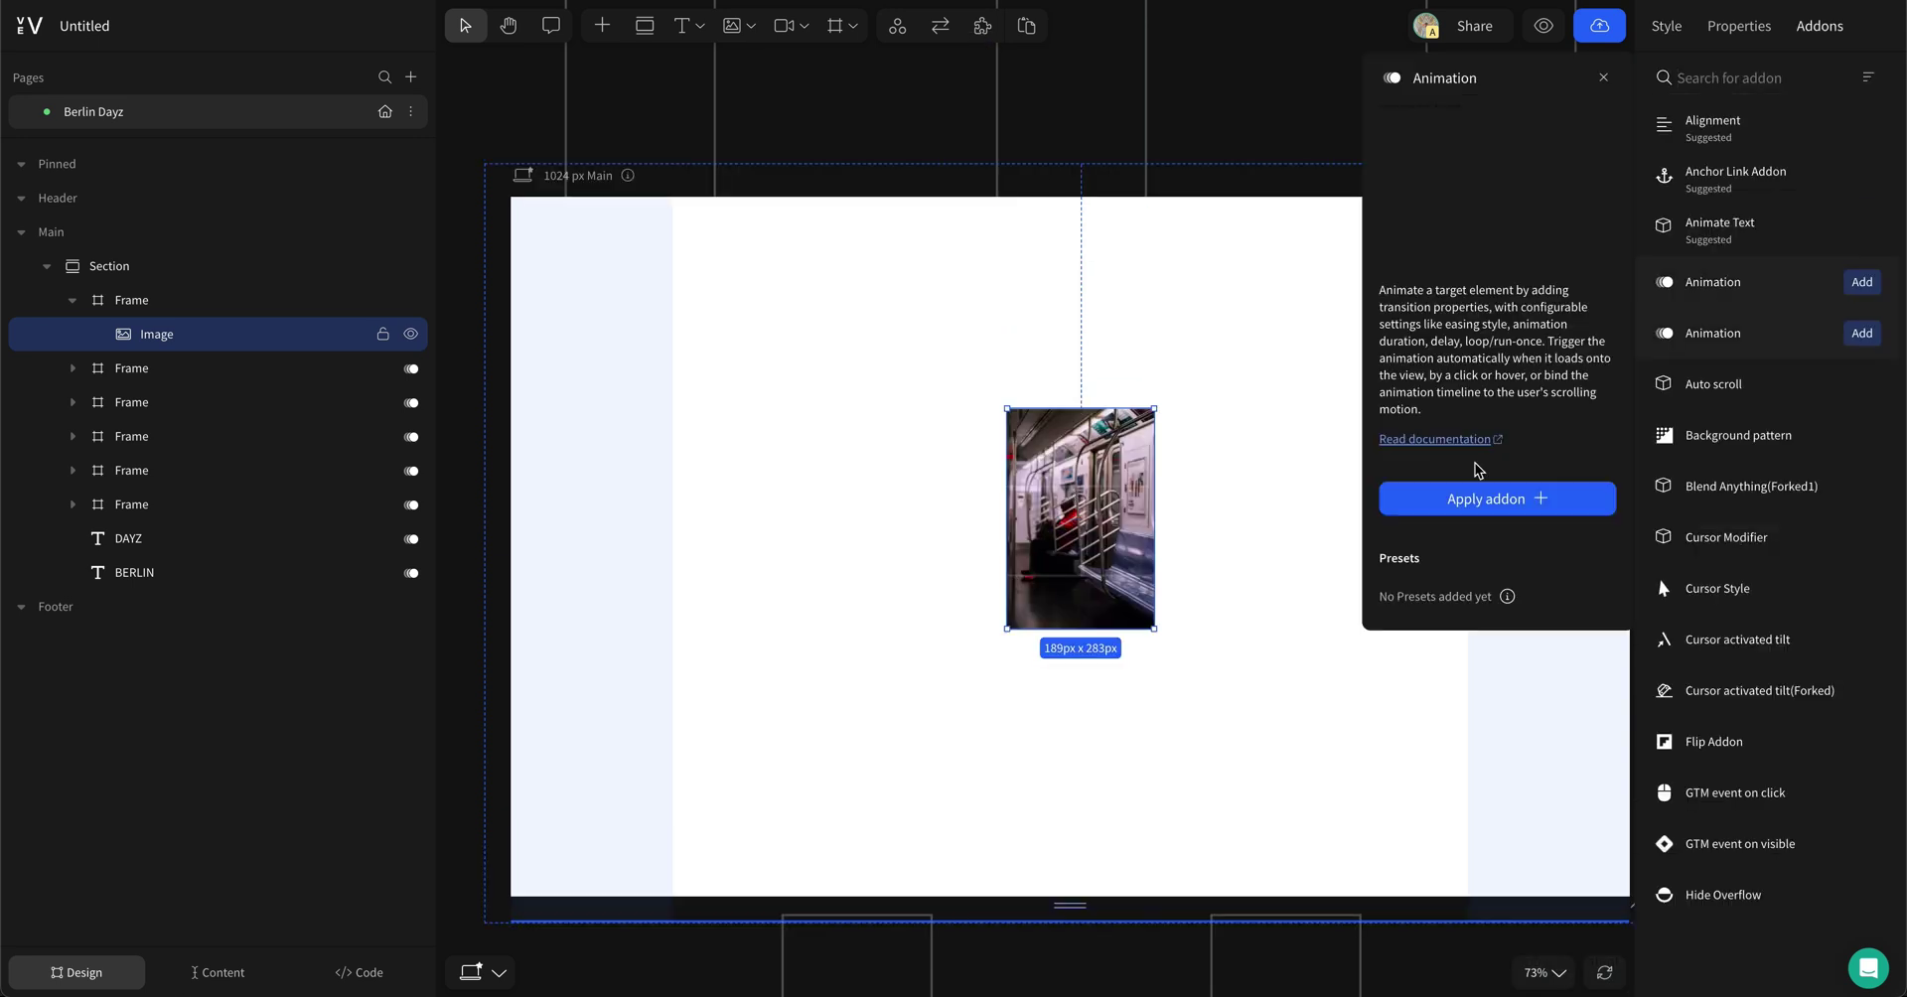
pyautogui.click(1490, 499)
pyautogui.click(1422, 651)
pyautogui.click(1463, 451)
pyautogui.write('900')
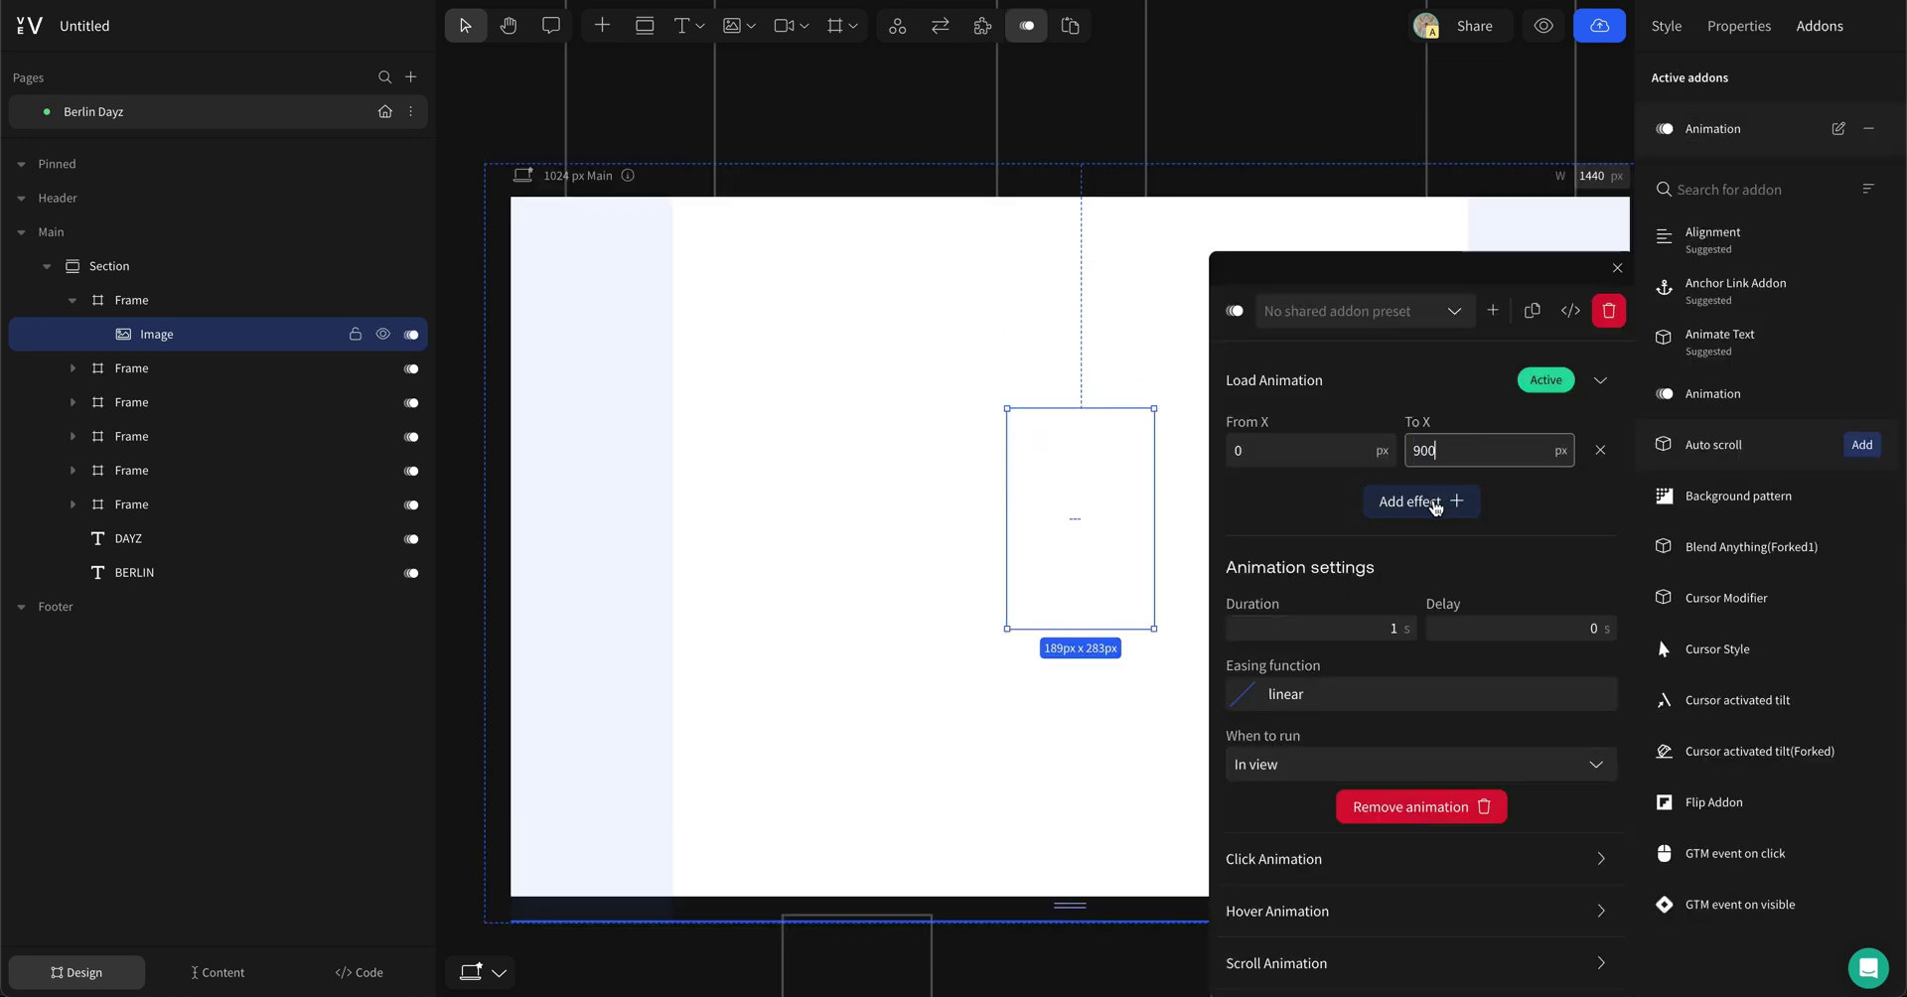
# Step: Add a vertical movement from 0 to -900 px and a rotation of 180 to the image's load animation
pyautogui.click(1434, 504)
pyautogui.click(1431, 634)
pyautogui.click(1417, 512)
pyautogui.click(1346, 868)
pyautogui.click(1288, 523)
pyautogui.write('900')
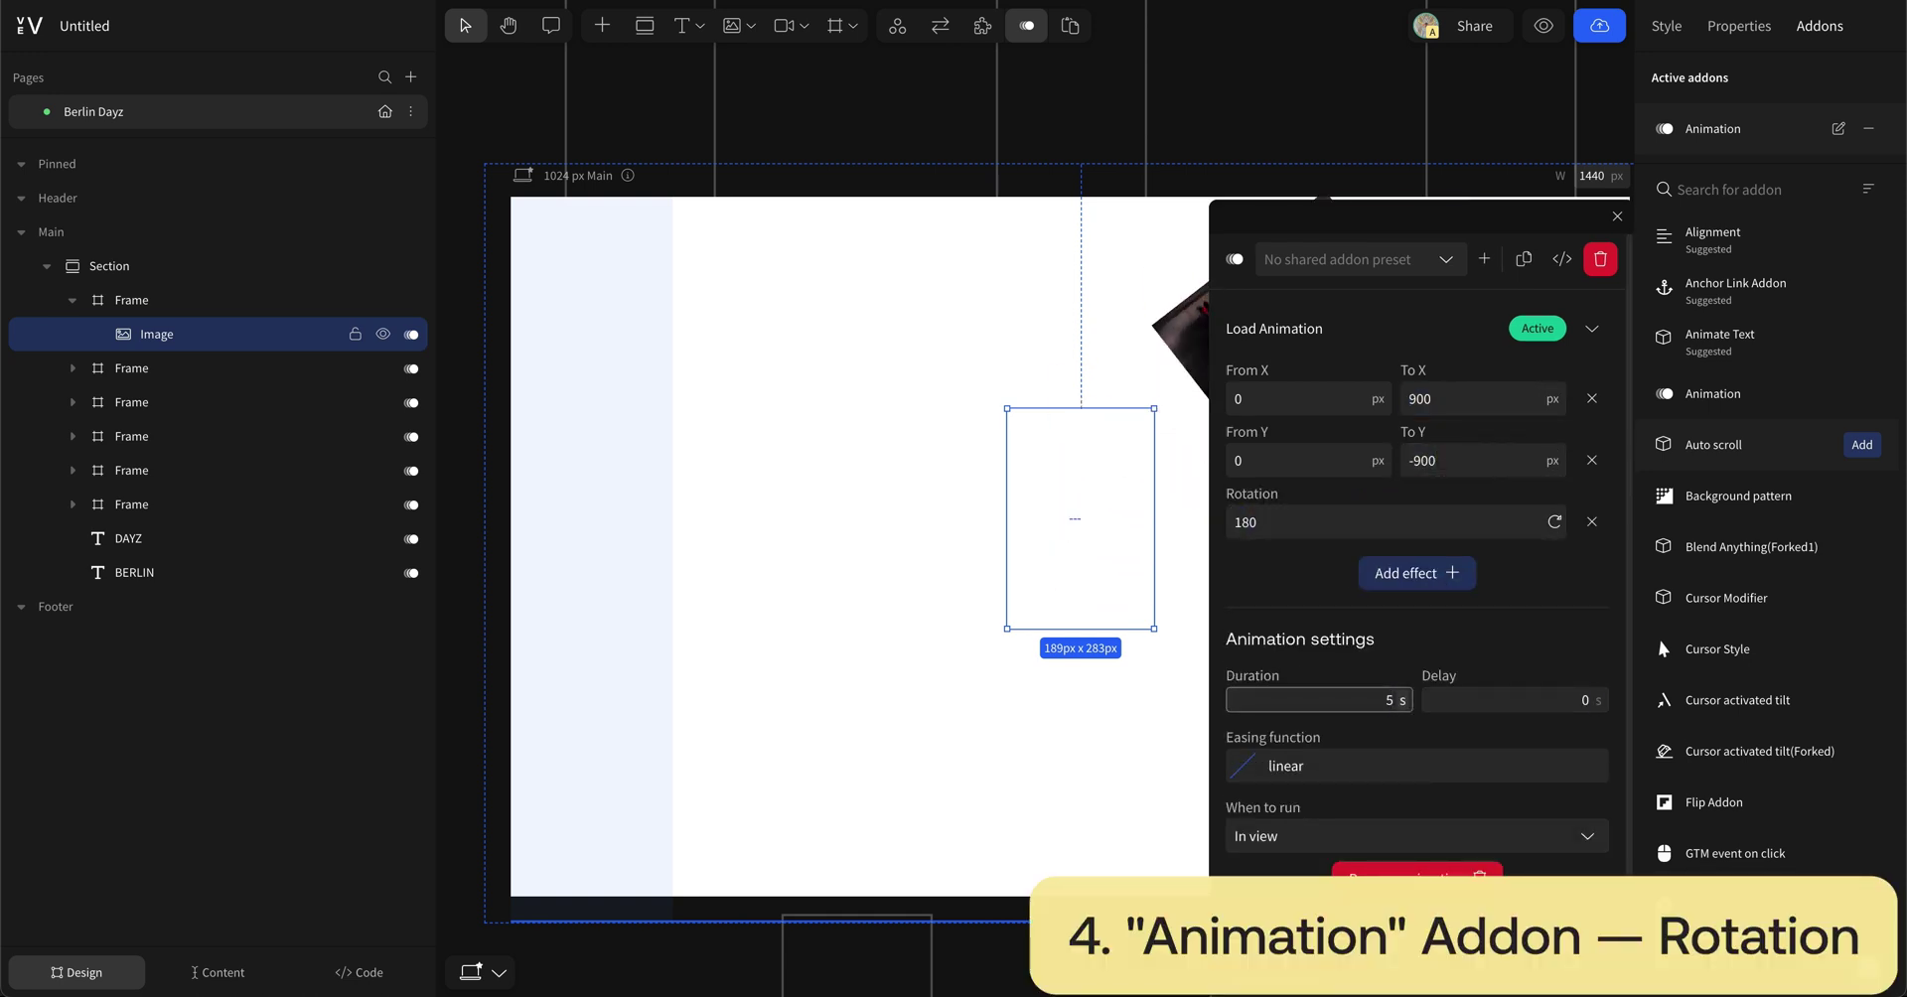
# Step: Set the image's load animation to a 5 s duration, a 3 s delay and easeOutCirc easing
pyautogui.click(1314, 771)
pyautogui.click(1534, 719)
pyautogui.click(1466, 592)
pyautogui.click(1468, 600)
pyautogui.click(1520, 700)
pyautogui.write('5')
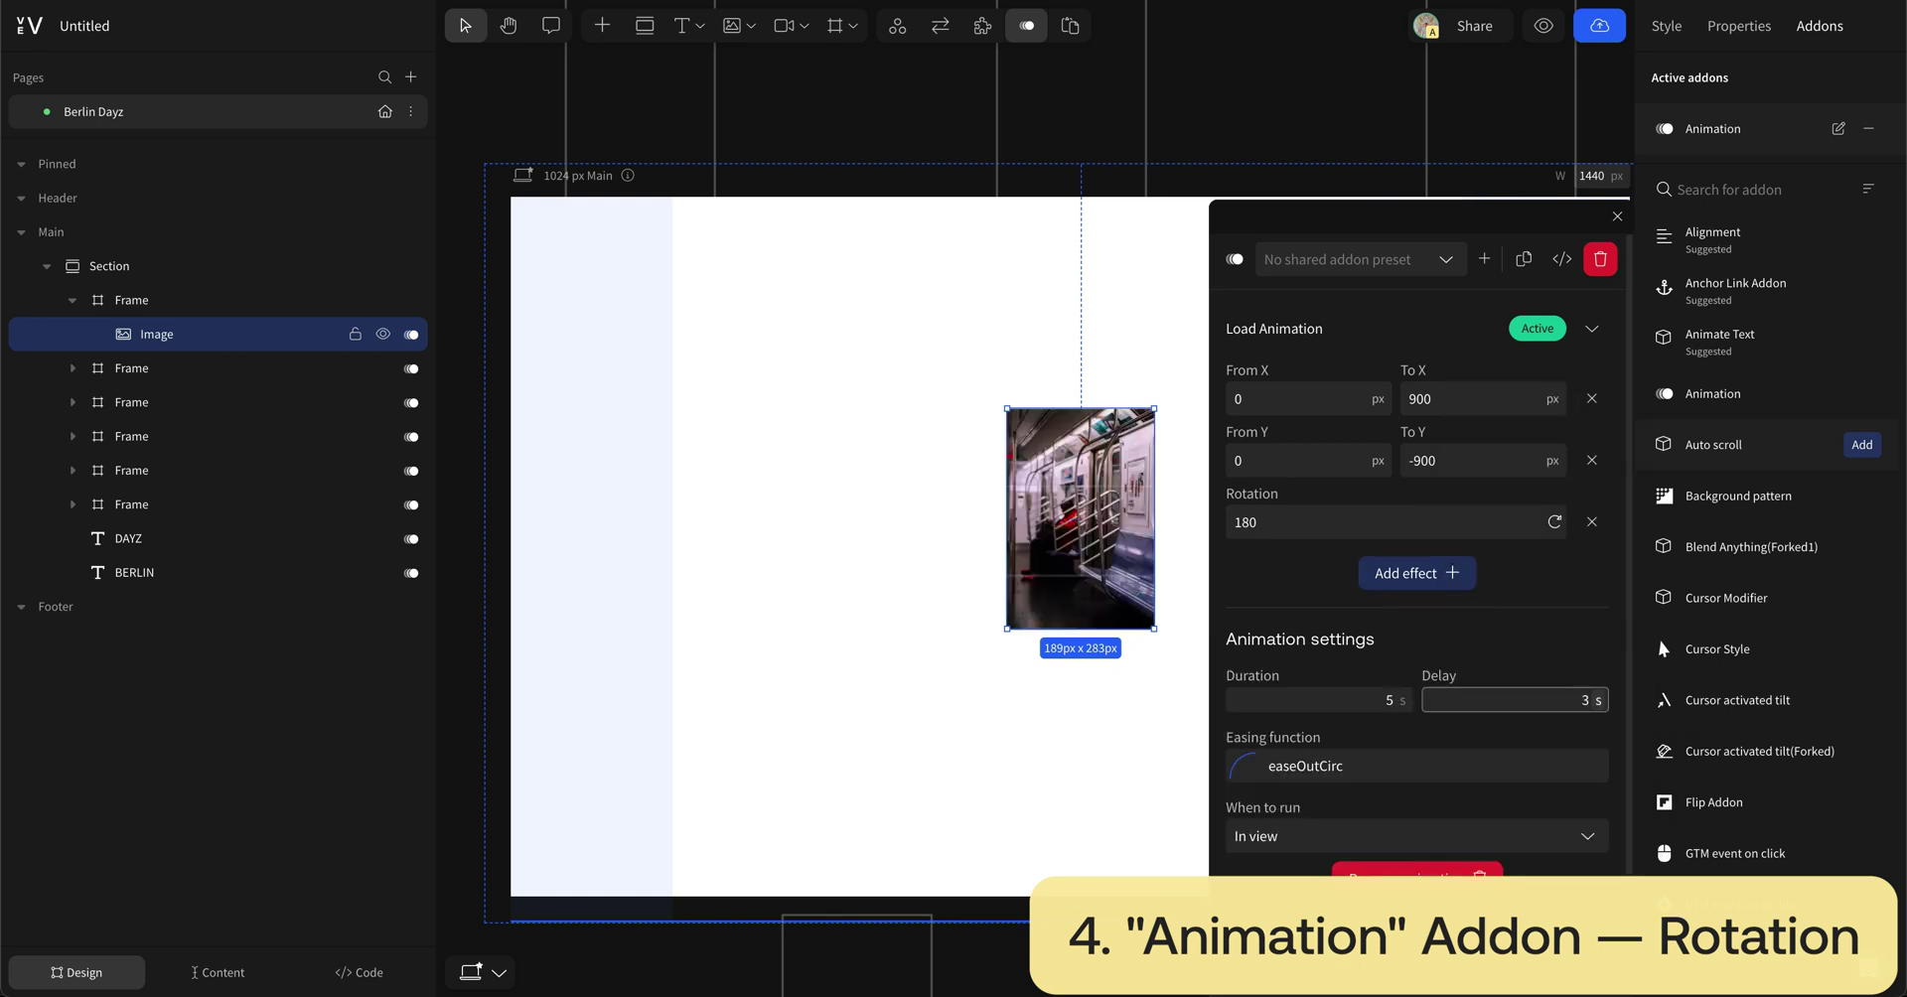
pyautogui.click(967, 772)
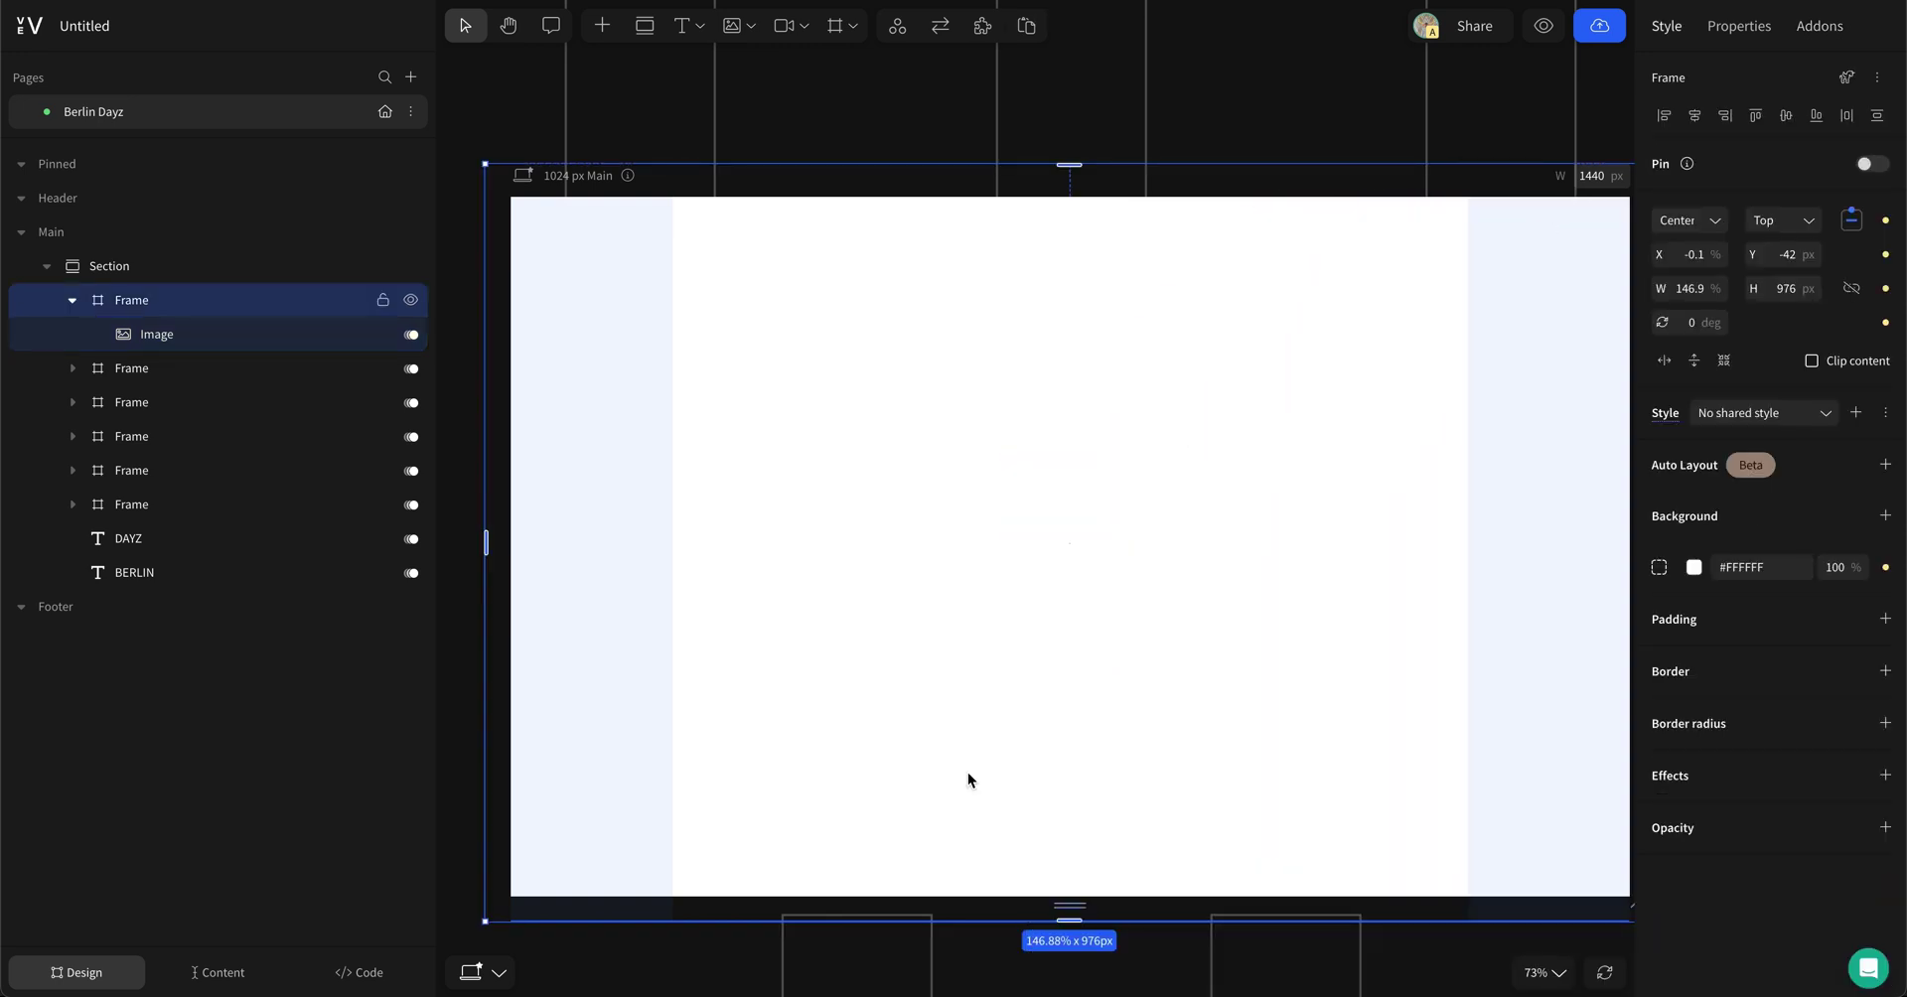
# Step: Duplicate the animated image inside the white frame and hide the original
pyautogui.click(274, 343)
pyautogui.hotkey('ctrl', 'c')
pyautogui.hotkey('ctrl', 'v')
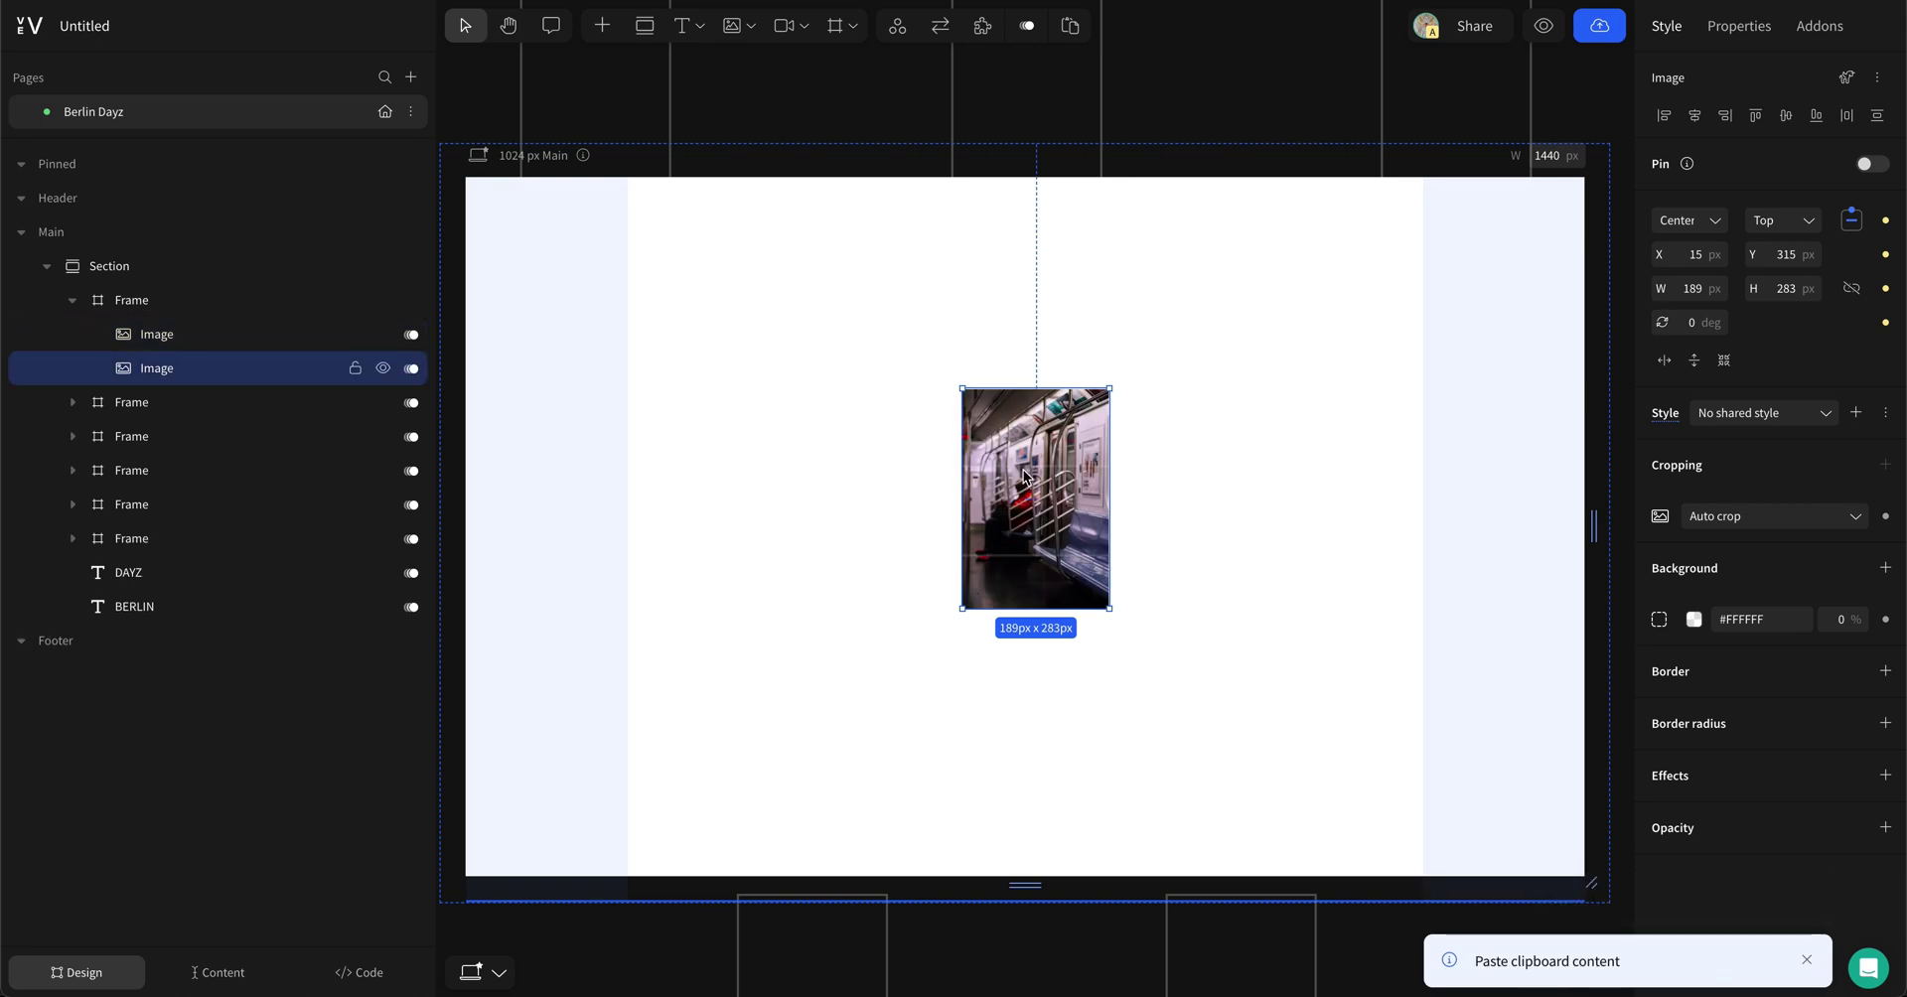
pyautogui.click(384, 335)
# Step: Swap the duplicate's photo and reverse its horizontal load movement toward negative X
pyautogui.doubleClick(1039, 472)
pyautogui.scroll(-5, 814, 439)
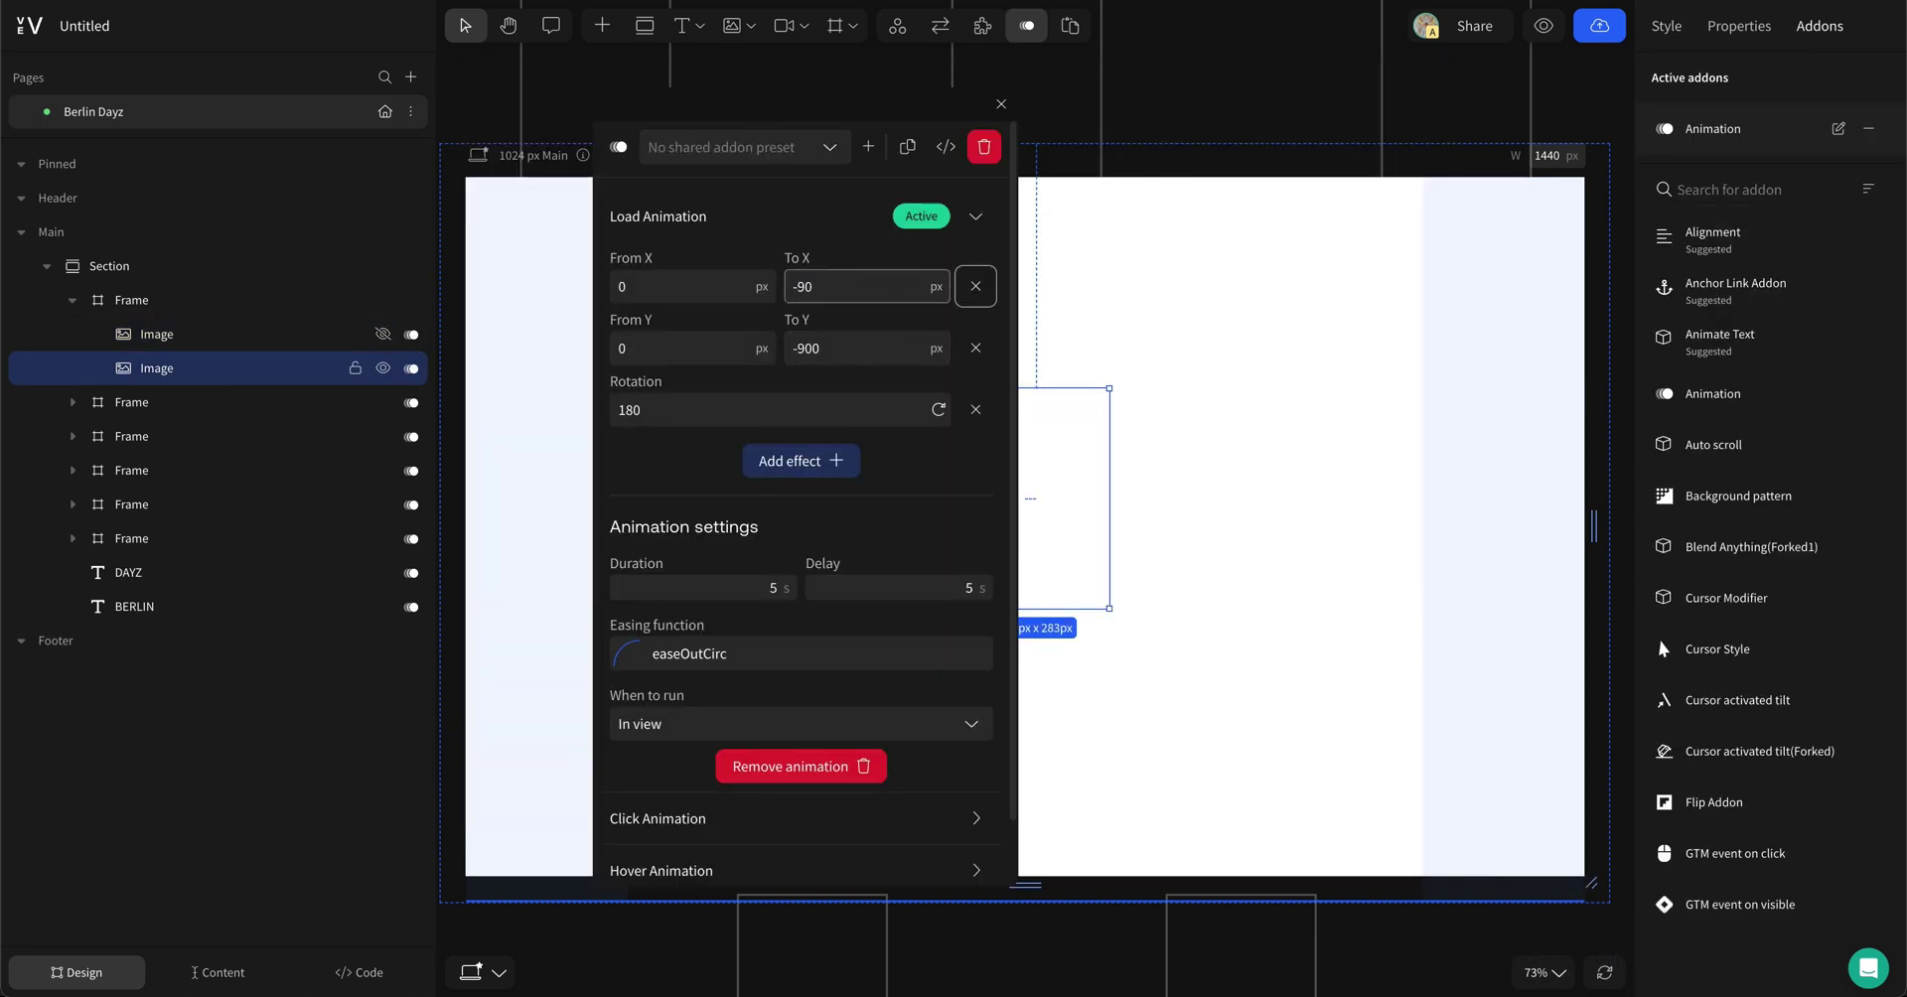
pyautogui.click(809, 349)
pyautogui.click(1231, 685)
# Step: Make another copy of the animated image in the white frame and hide the previous copy
pyautogui.click(179, 368)
pyautogui.hotkey('ctrl', 'c')
pyautogui.hotkey('ctrl', 'v')
pyautogui.moveTo(179, 334); pyautogui.dragTo(187, 400)
pyautogui.click(384, 369)
# Step: Vary the photos and load animations of the further copies, with To X 1200 px and rotation 1022 for the fifth image
pyautogui.doubleClick(1019, 433)
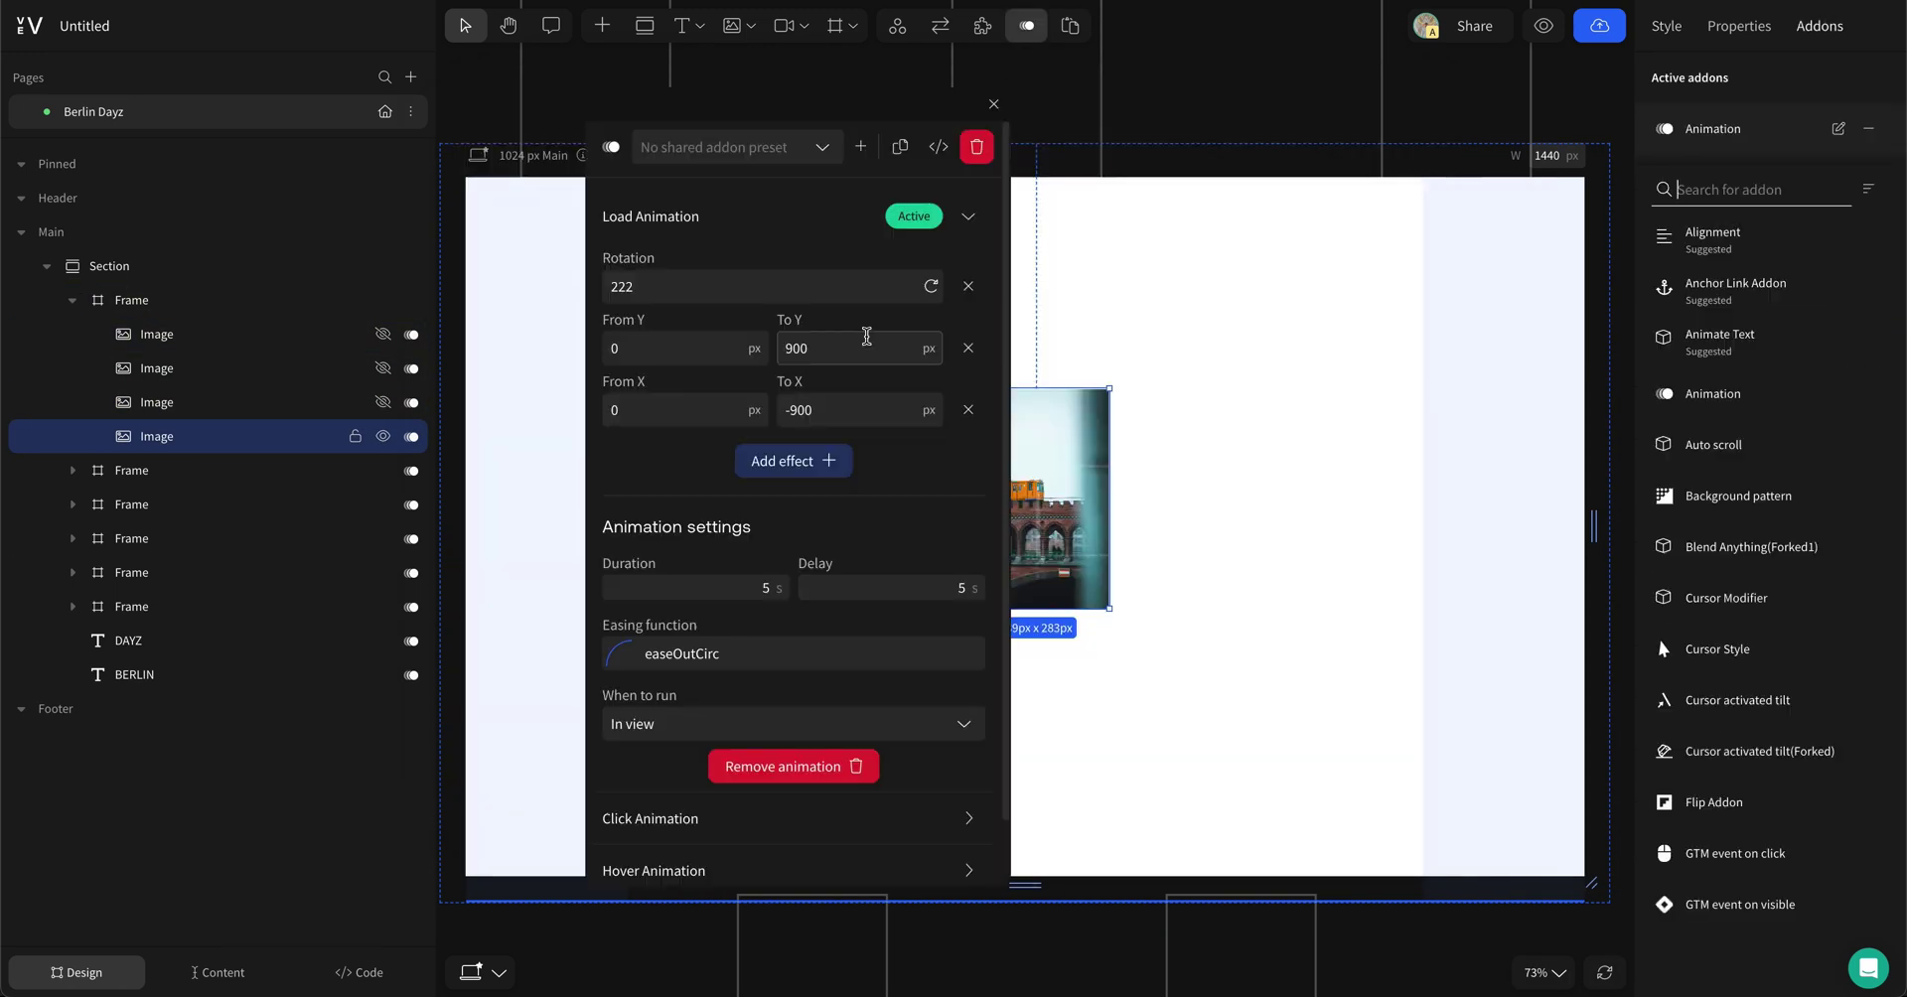
pyautogui.click(810, 363)
pyautogui.click(651, 286)
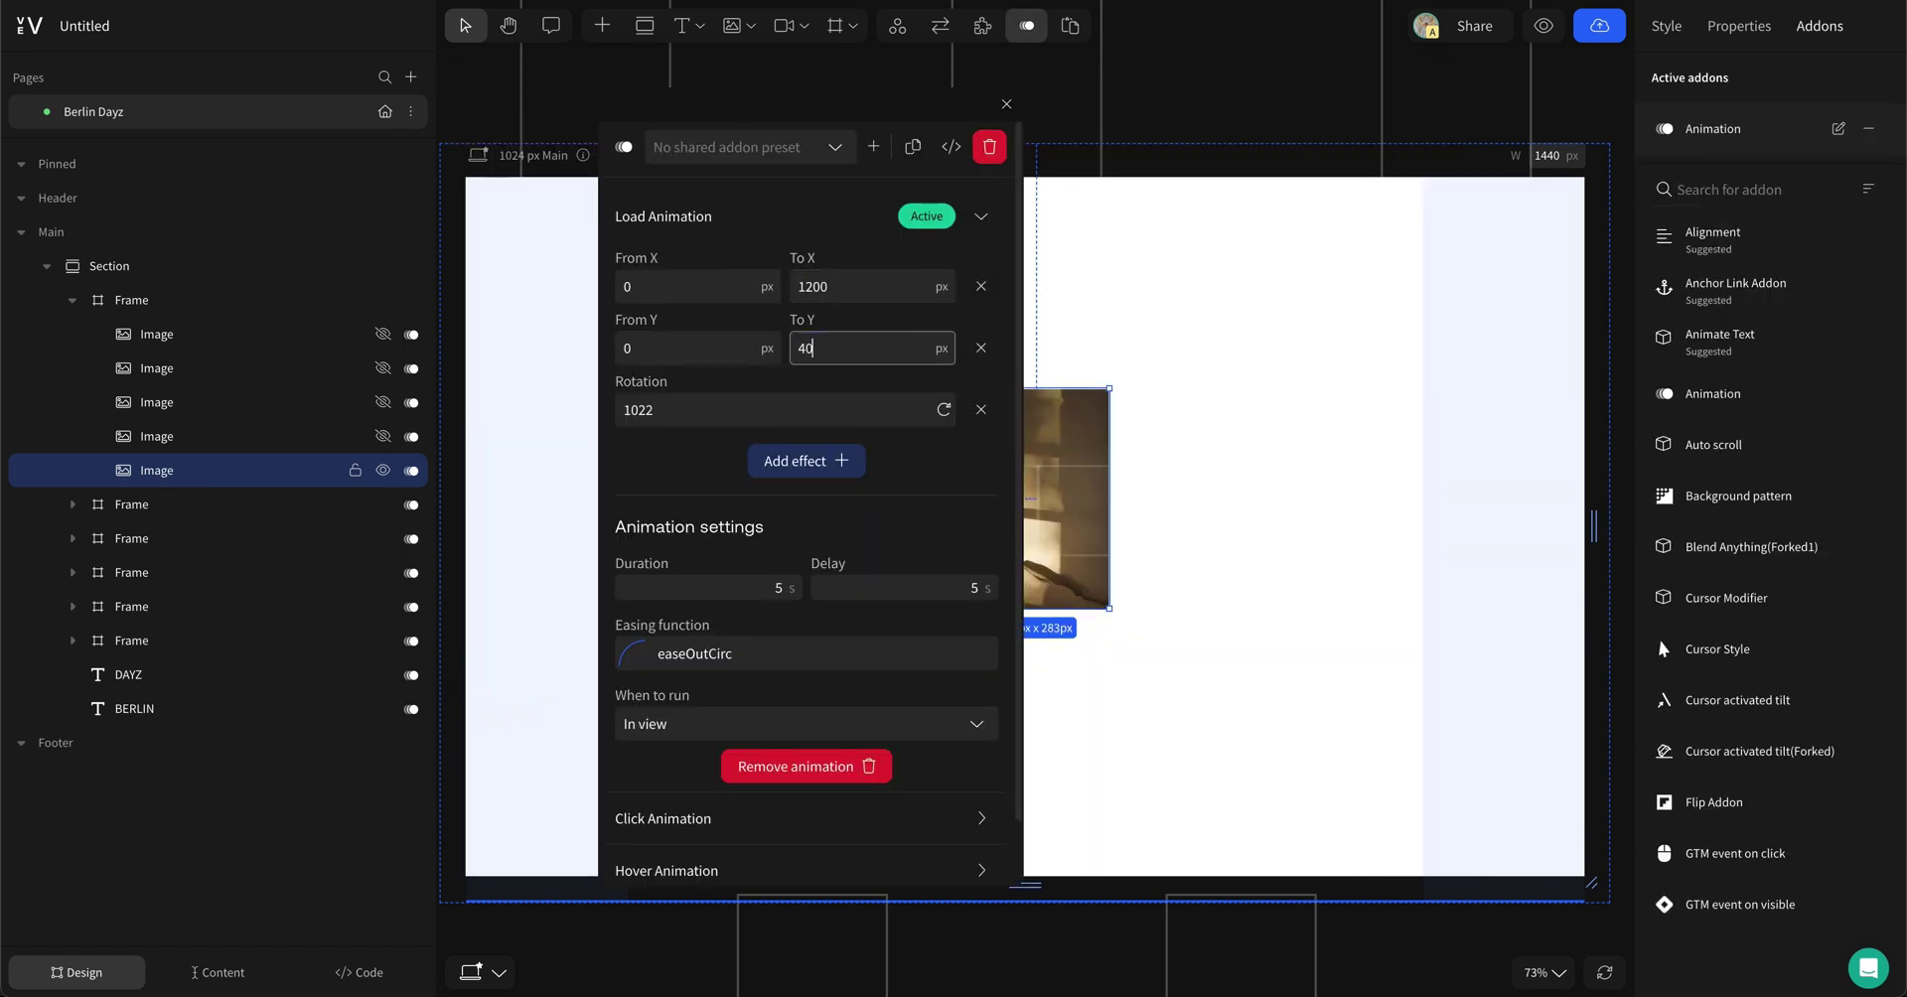
pyautogui.click(1237, 402)
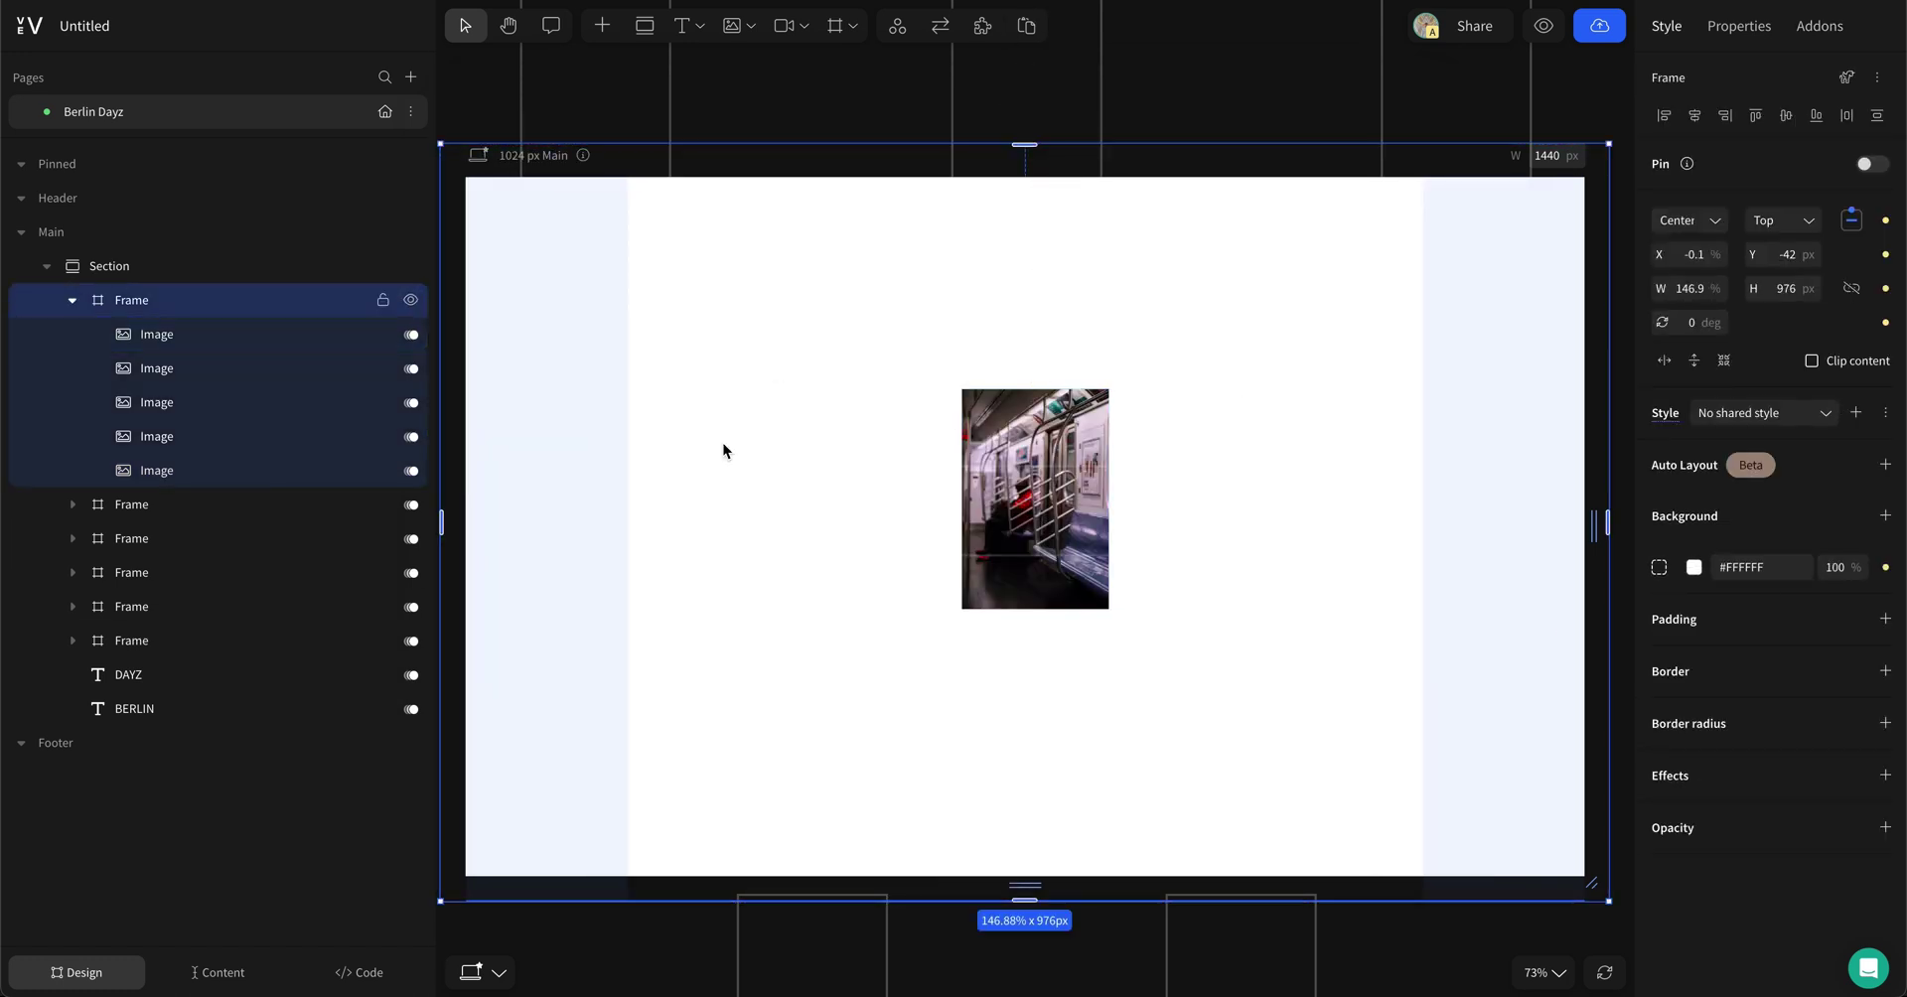
# Step: Apply the Animation addon to the white frame with a load fade from opacity 0 to 1
pyautogui.click(982, 26)
pyautogui.click(1724, 283)
pyautogui.click(1489, 500)
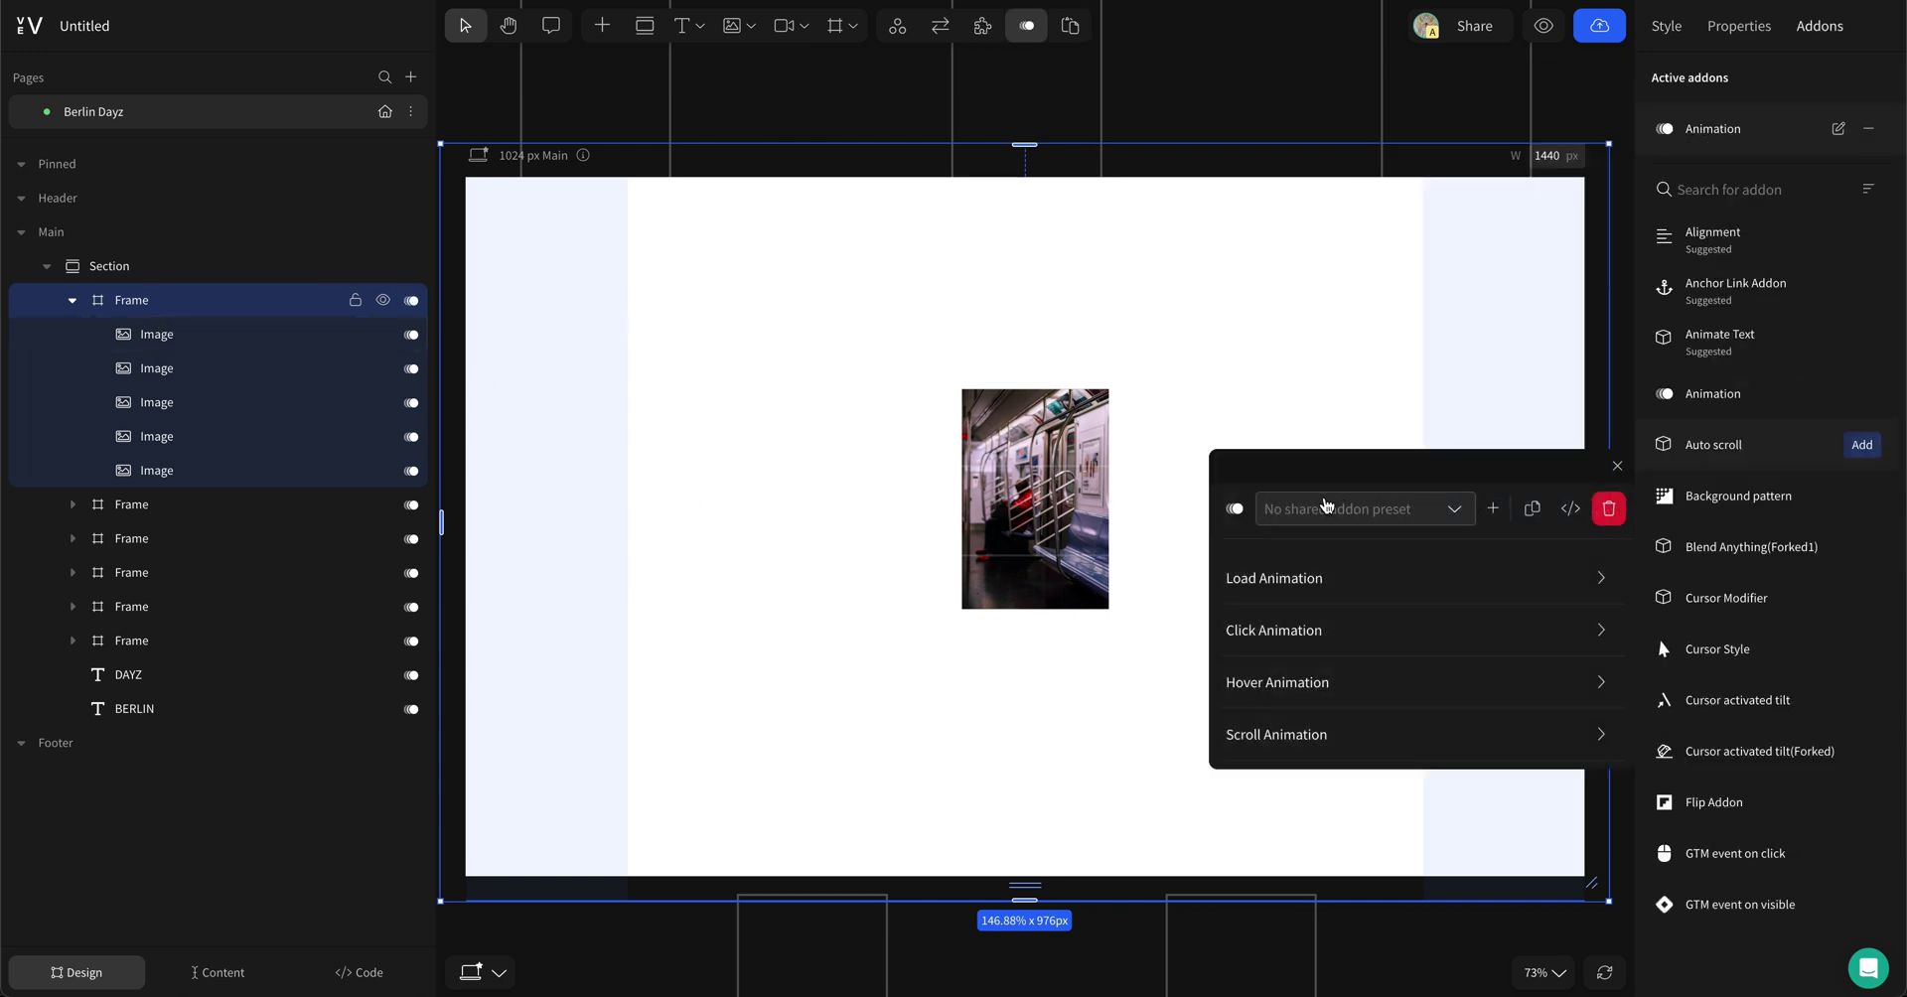
pyautogui.click(1315, 586)
pyautogui.click(1420, 646)
pyautogui.click(1410, 667)
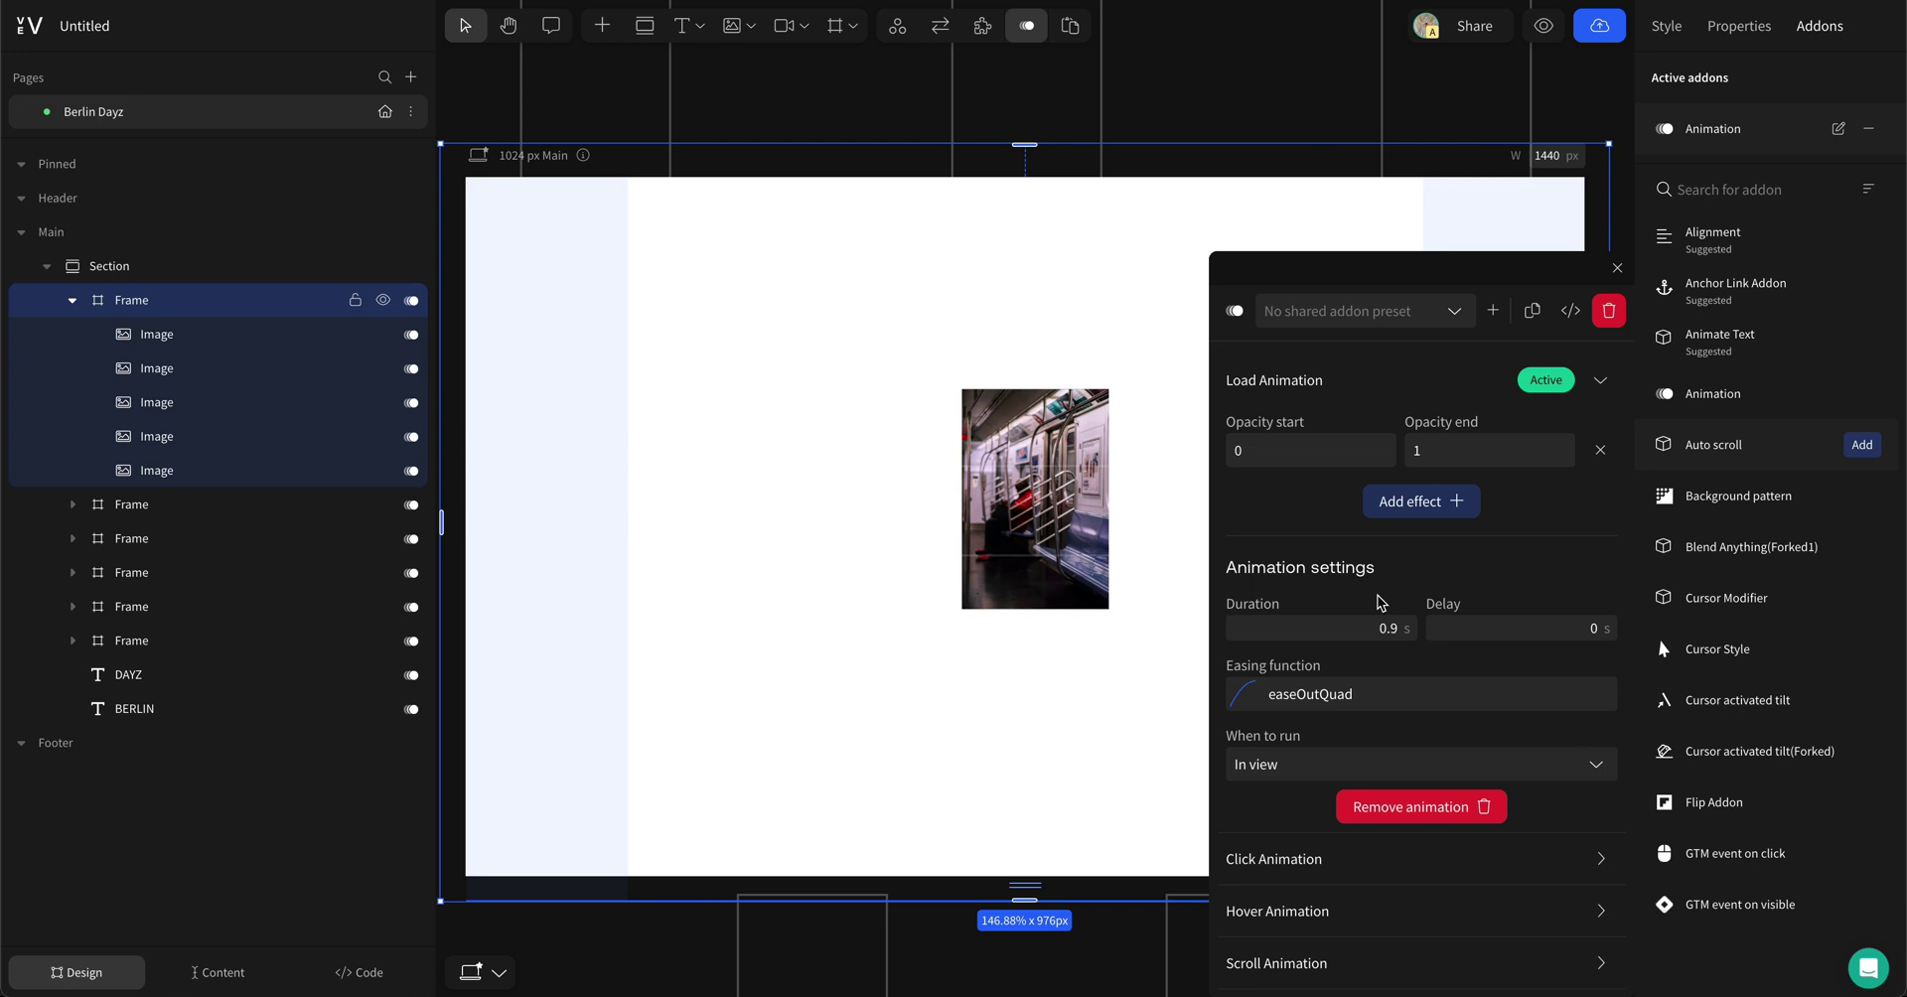
pyautogui.write('1')
pyautogui.click(1024, 452)
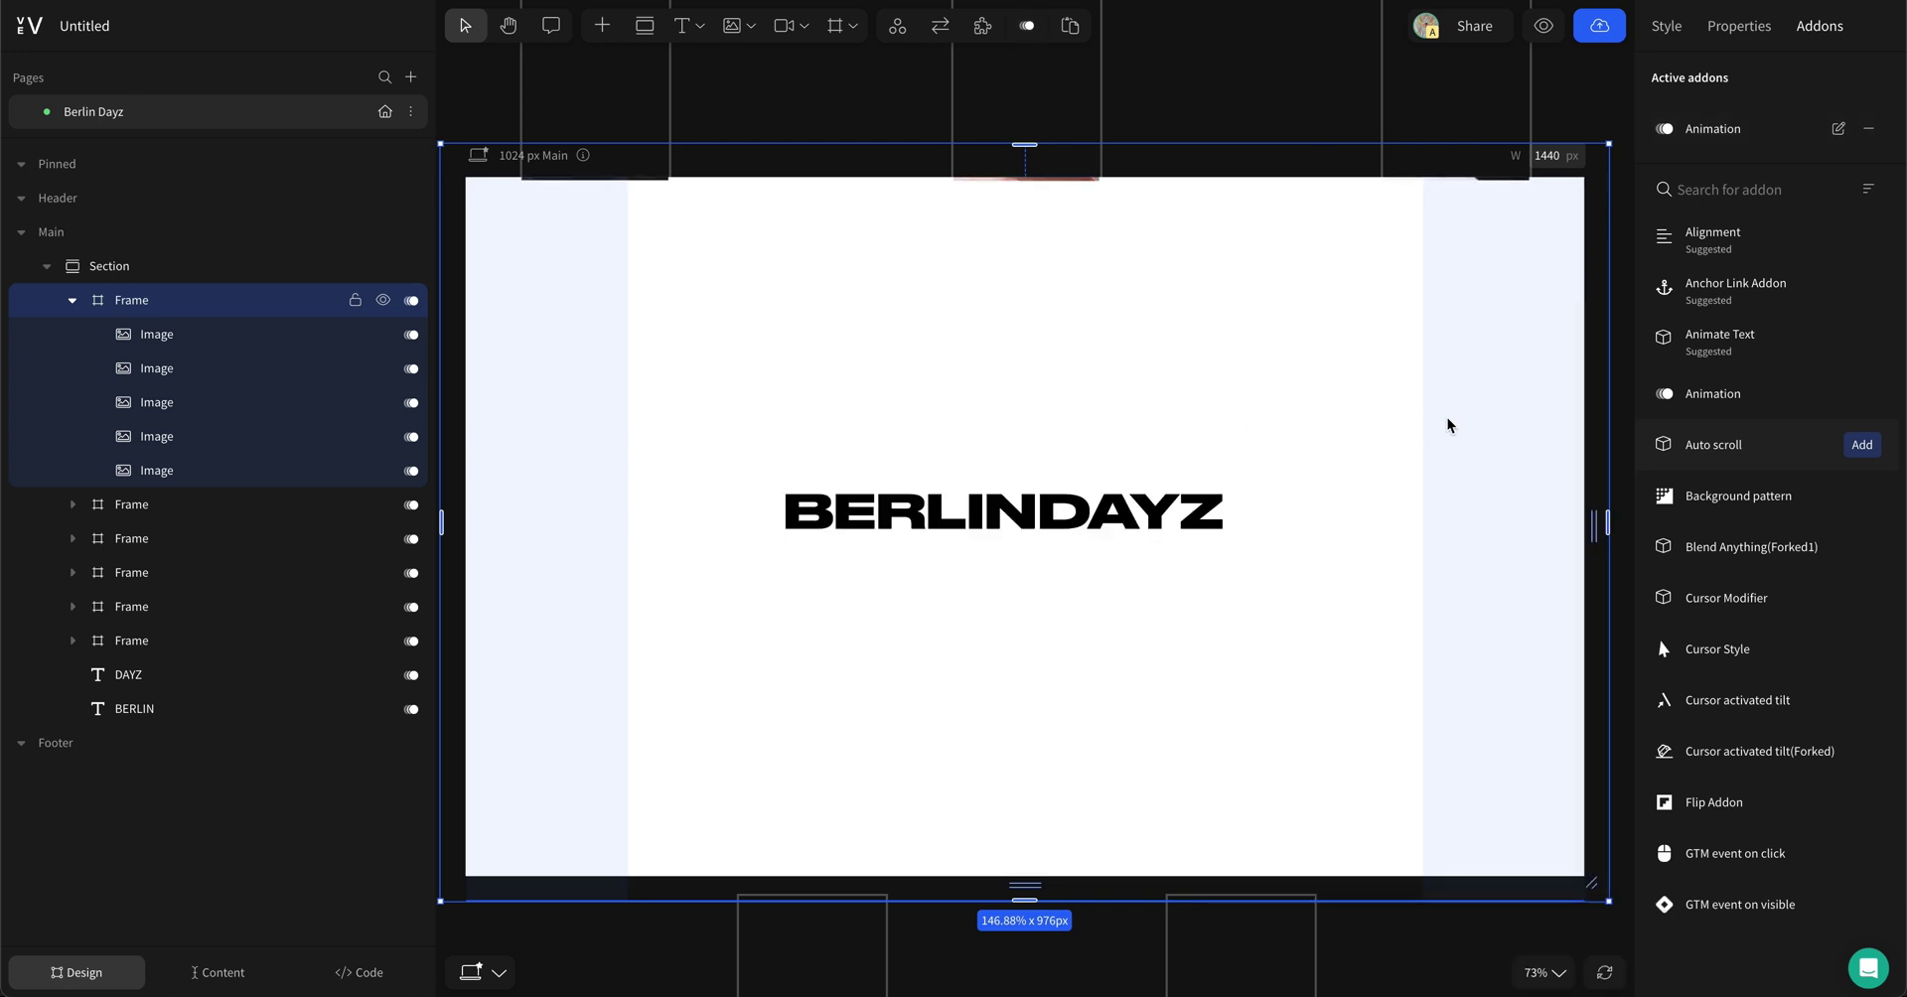